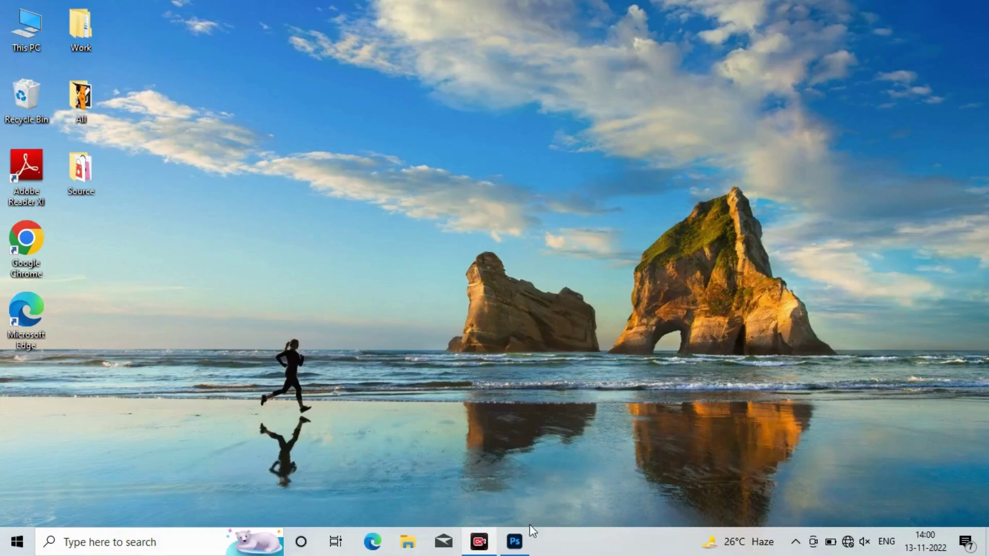
Step: Bring Photoshop forward, cancel the Open dialog without importing, and return to the File menu
left_click(514, 541)
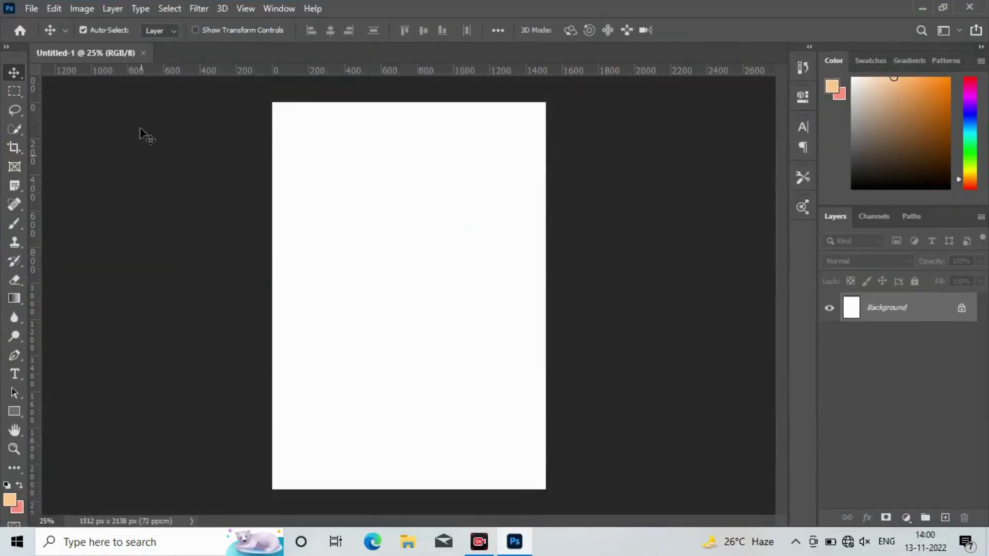
left_click(32, 10)
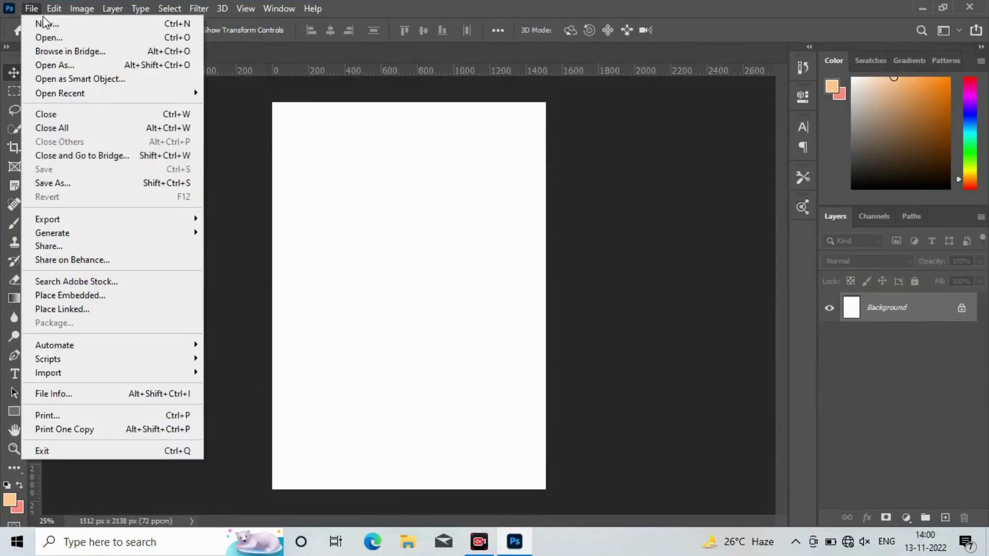
left_click(43, 37)
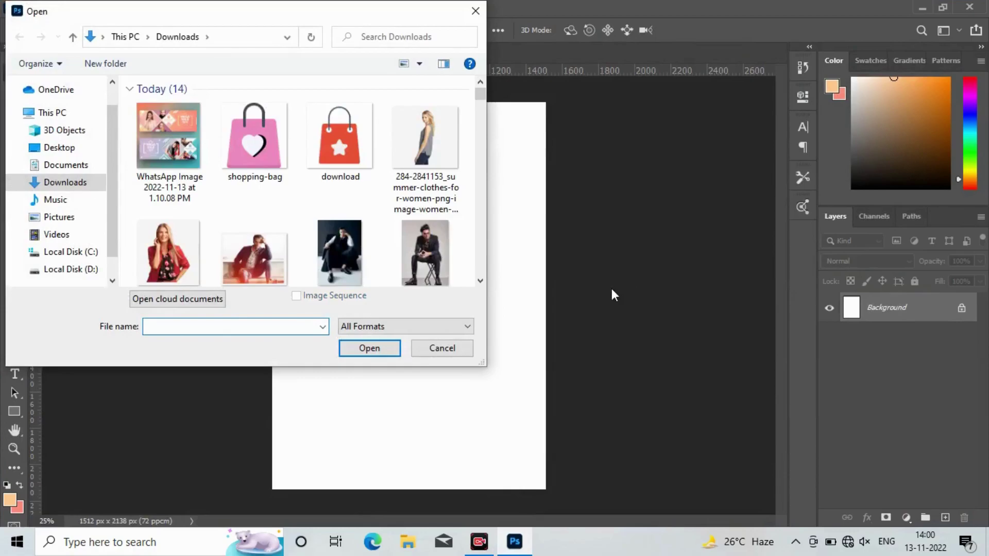
left_click(476, 11)
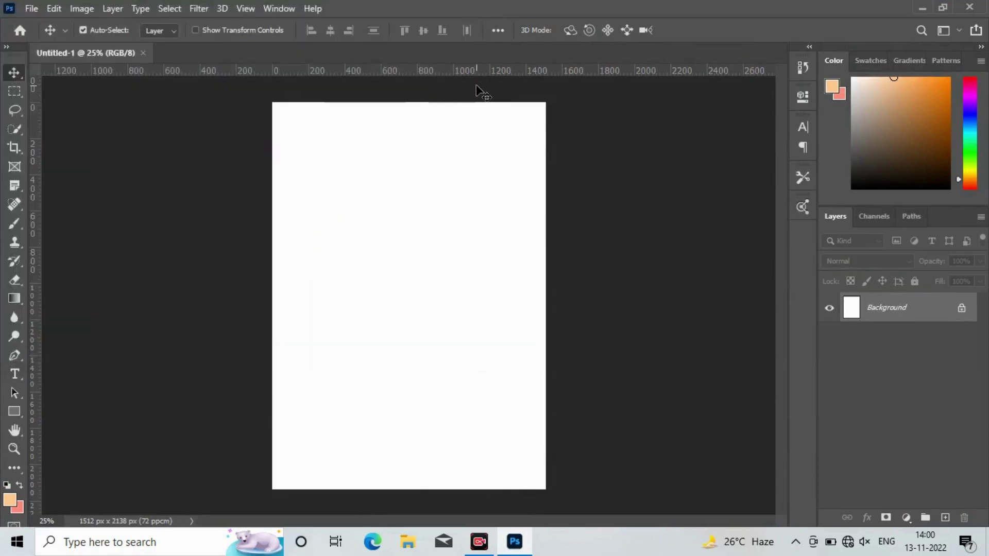
left_click(32, 10)
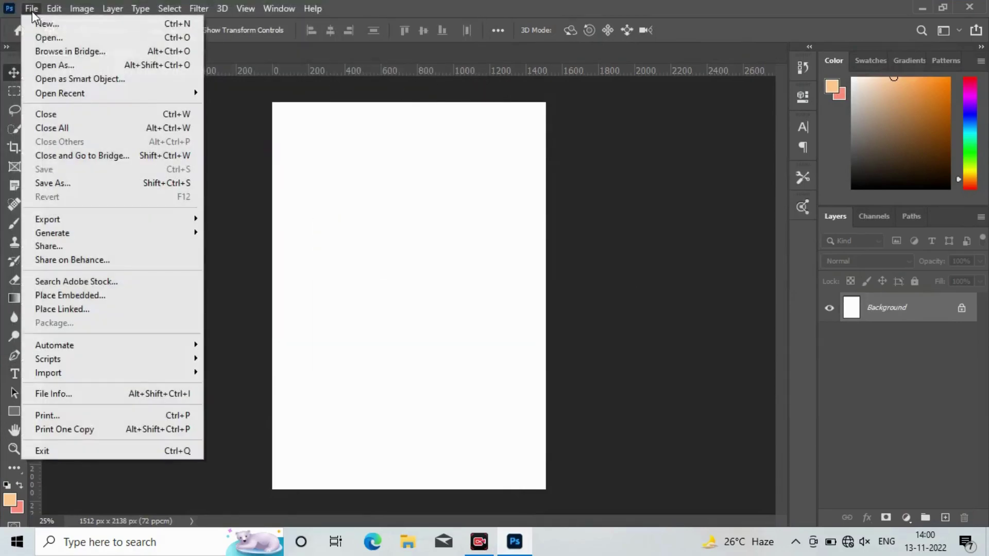
Step: Create a new document 851 × 315 pixels at resolution 300
left_click(46, 24)
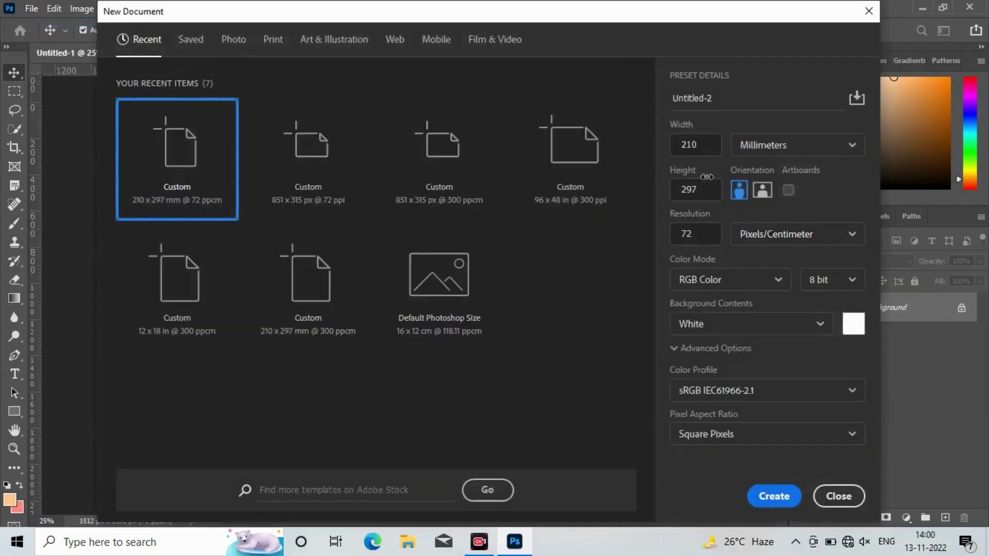
double_click(689, 145)
left_click(749, 148)
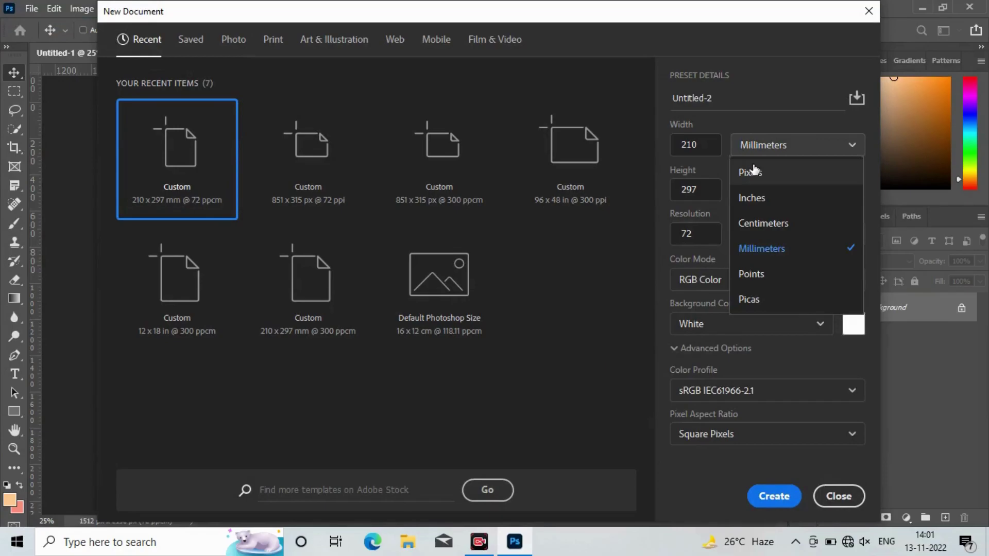
left_click(750, 172)
type("851")
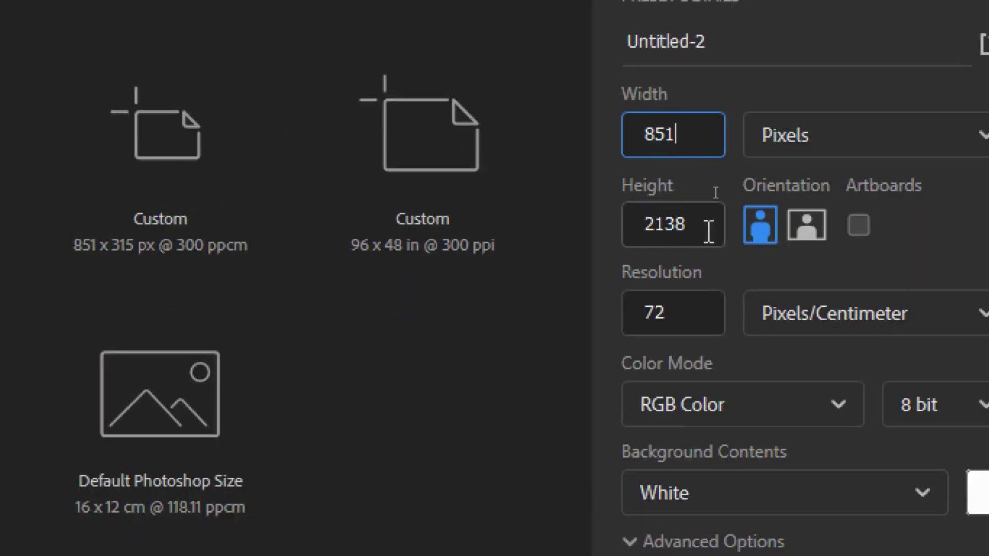
double_click(698, 222)
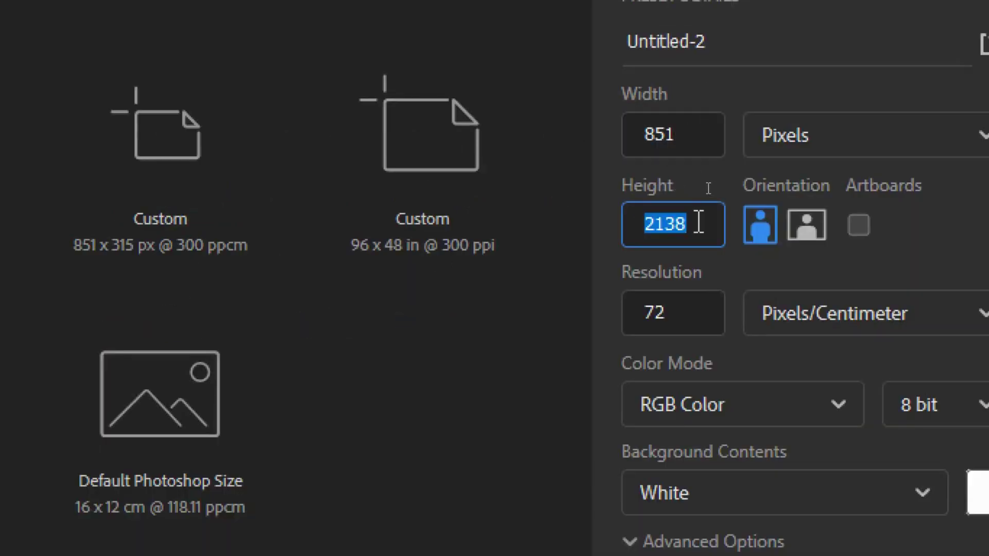
type("31")
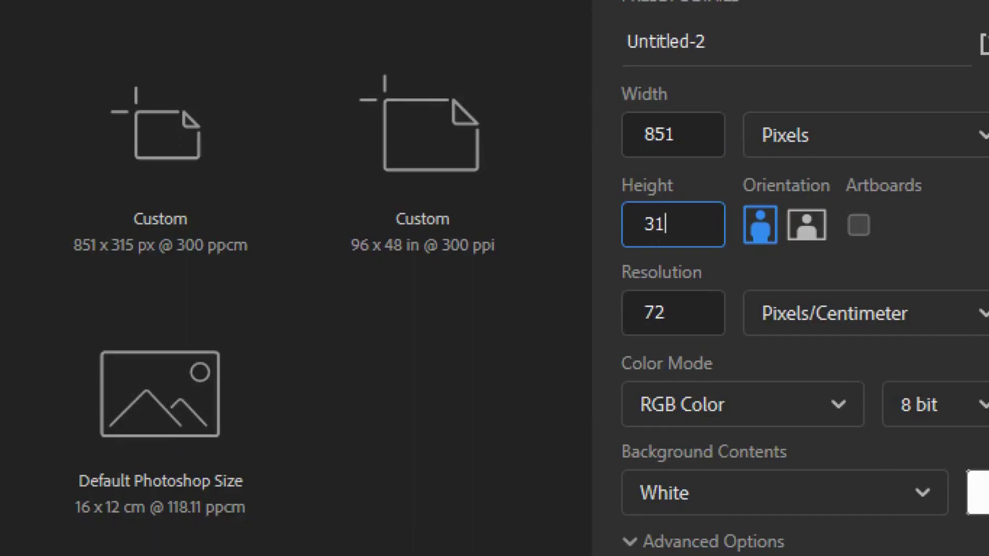
type("5")
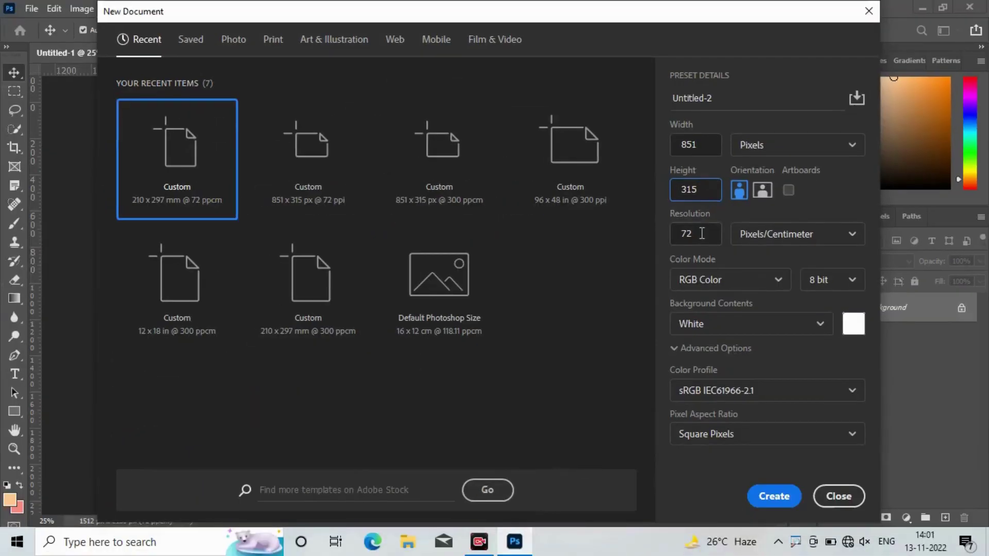
double_click(701, 233)
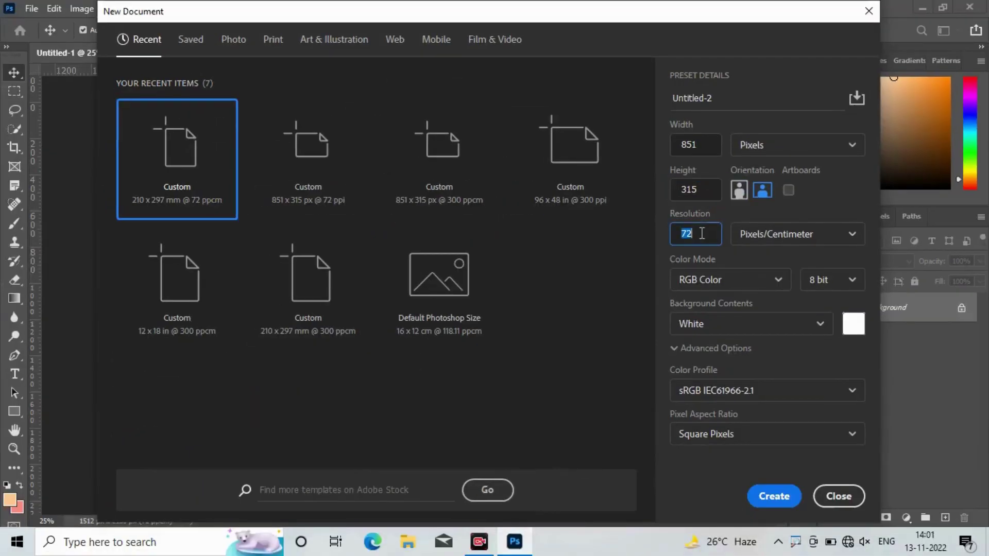
type("300")
key("Return")
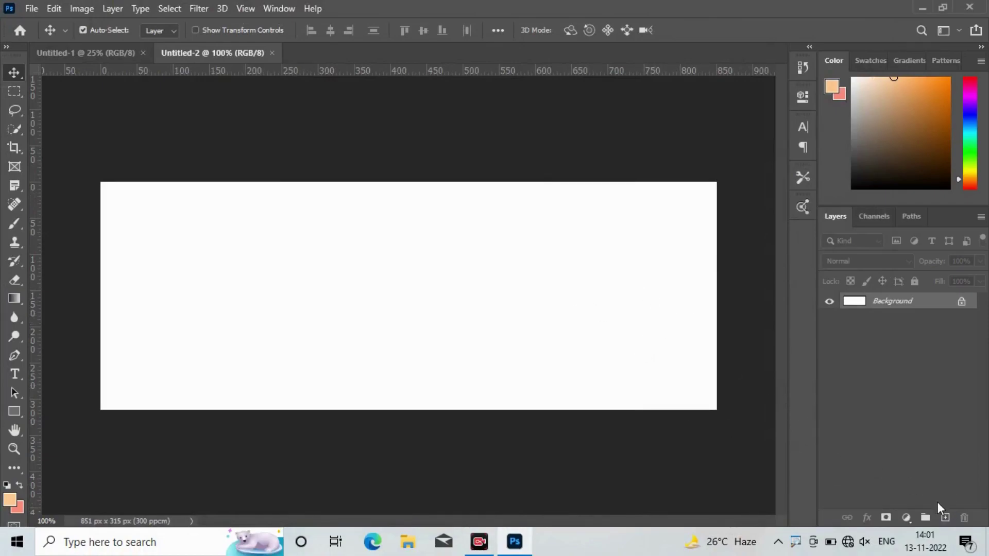
Step: Add Layer 1, reset colours, then set foreground to ffc991 and background to fb897e
left_click(944, 517)
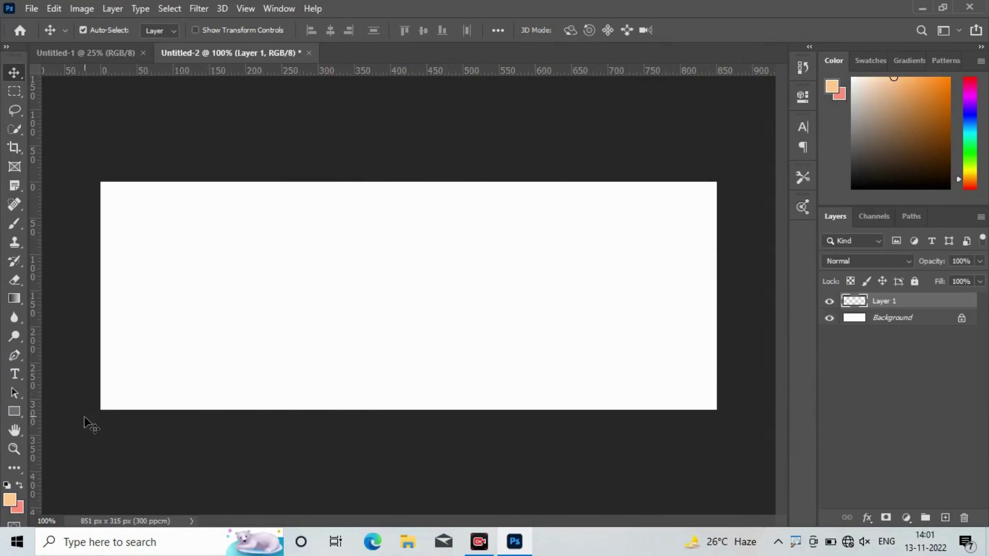
left_click(7, 485)
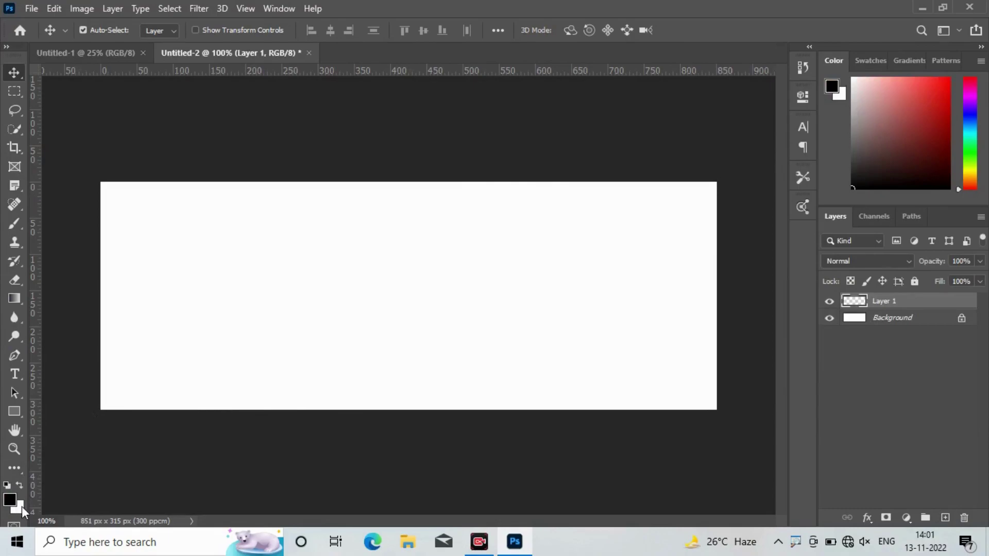
left_click(10, 500)
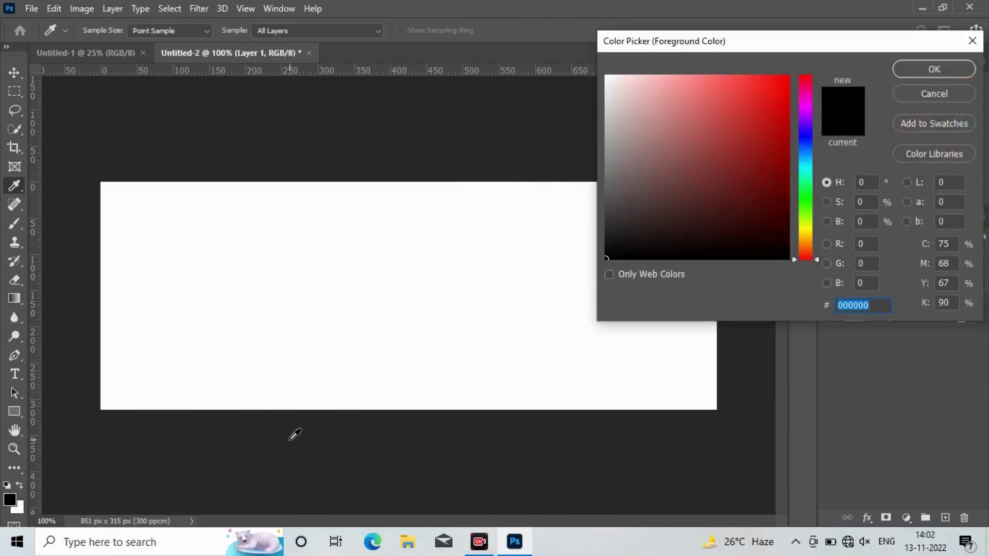
type("f")
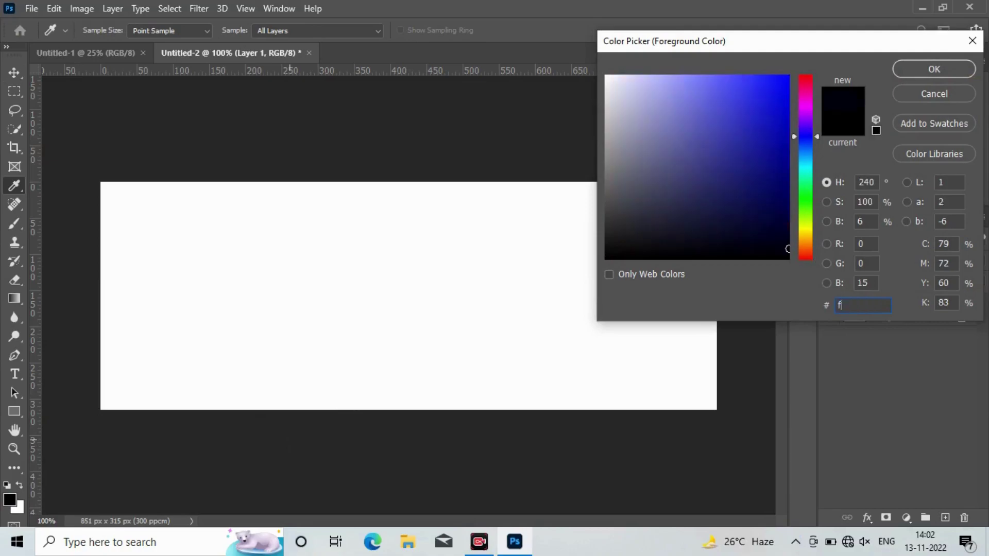
type("fc")
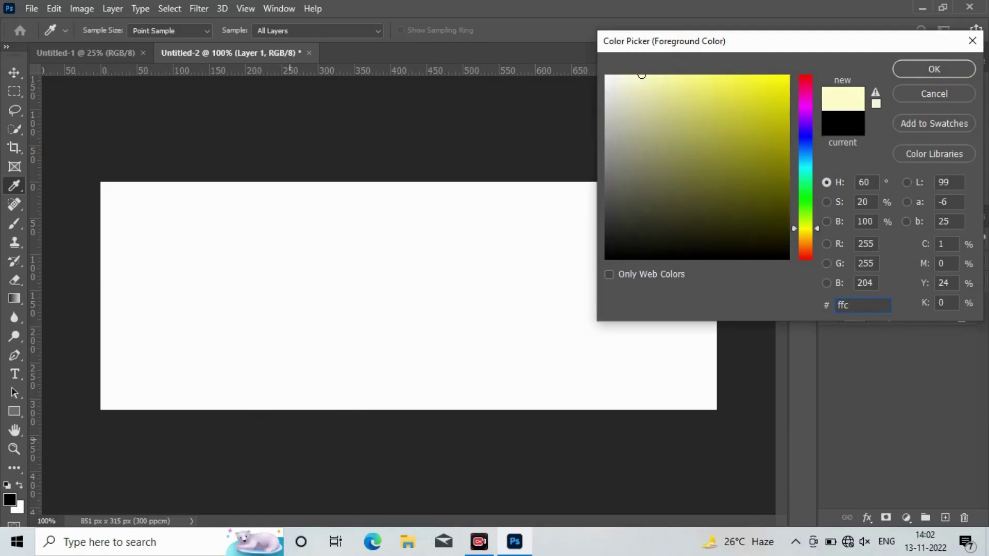
type("991")
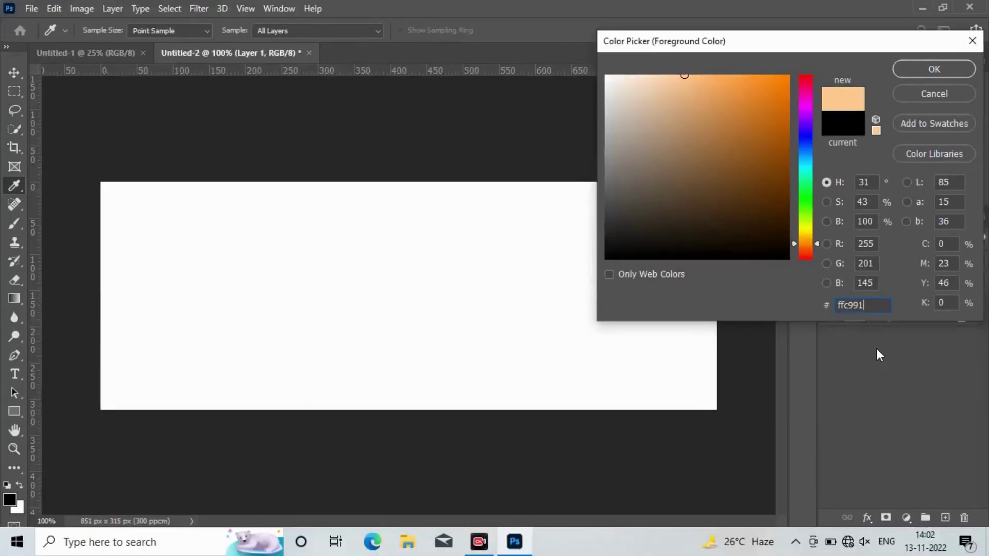
left_click(924, 68)
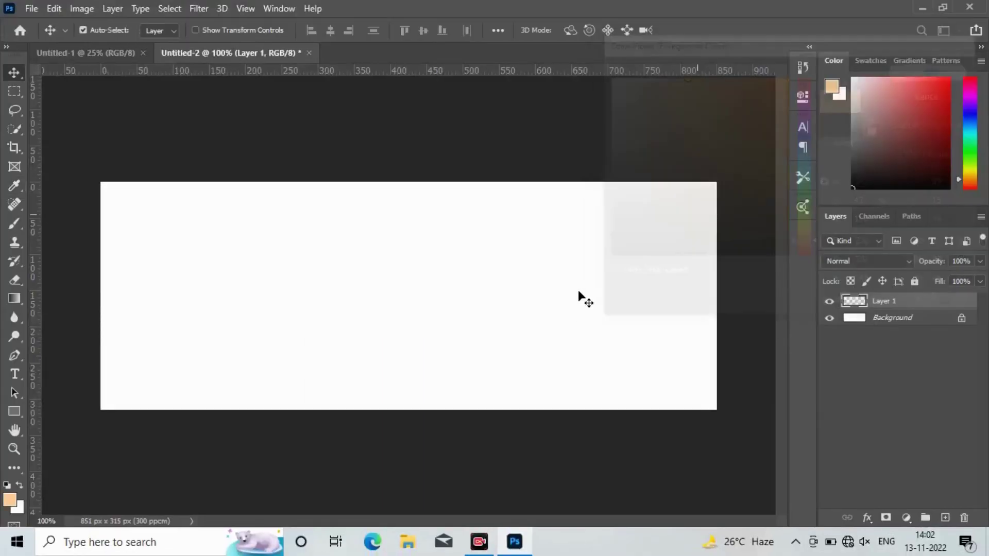
left_click(14, 510)
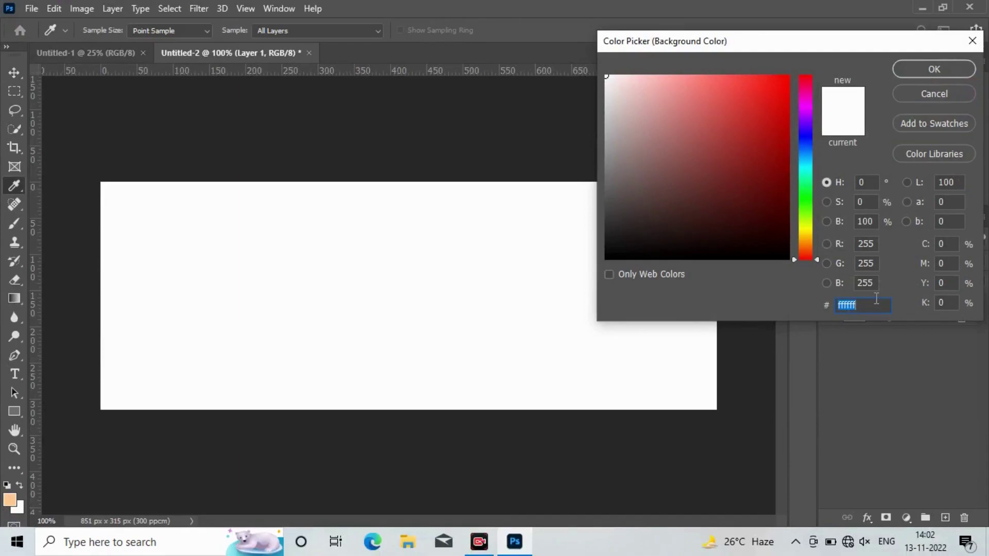
type("fb")
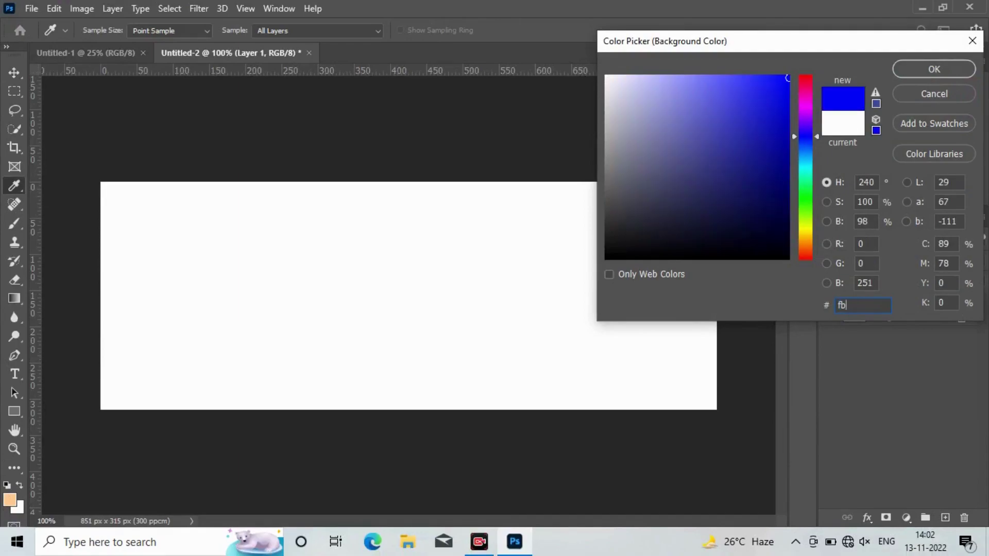
type("89")
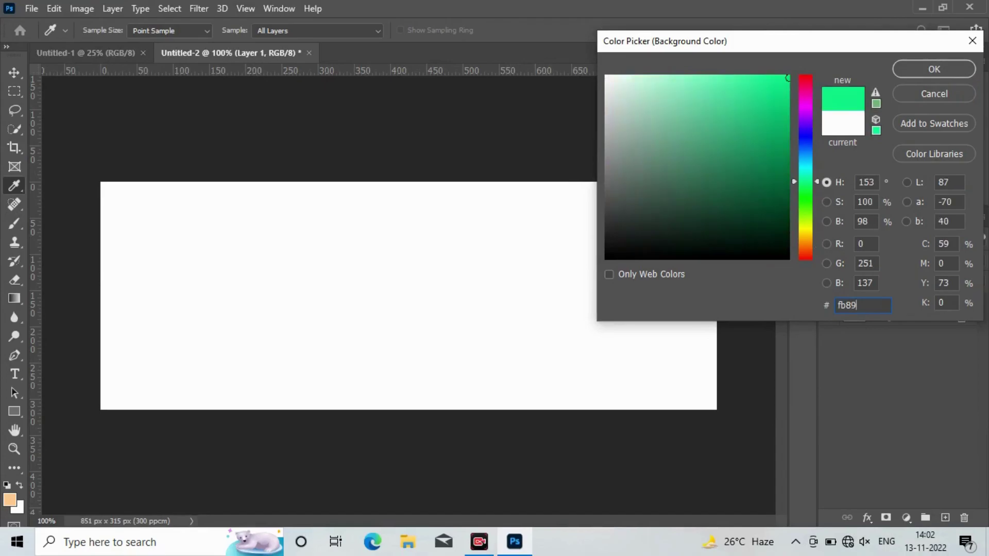
type("7e")
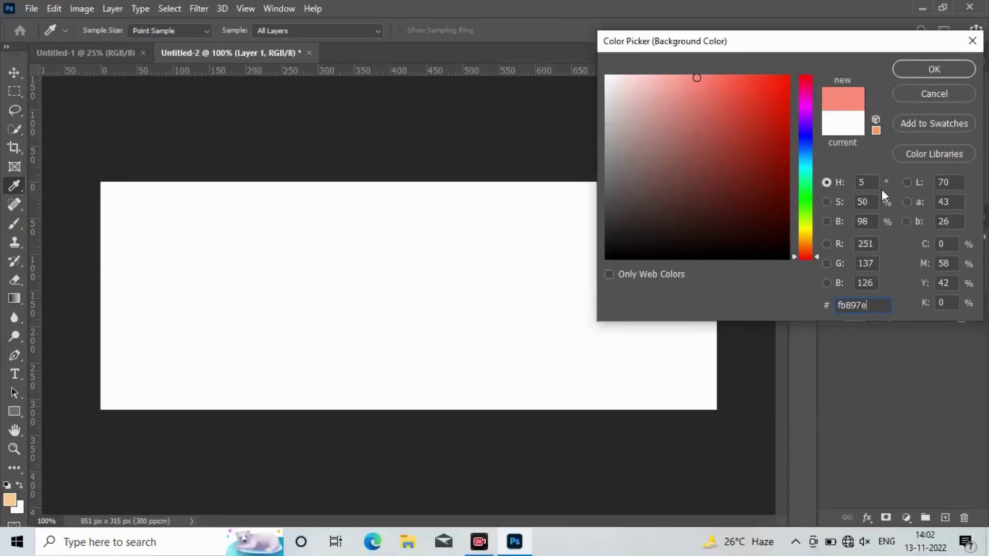
left_click(928, 63)
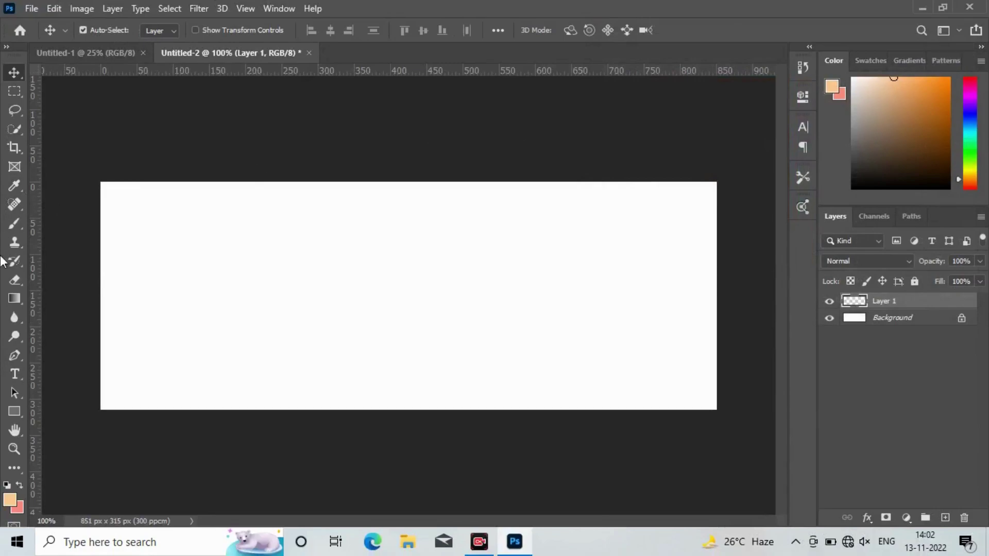
Step: Drag a linear peach-to-salmon gradient left to right across Layer 1
left_click(14, 299)
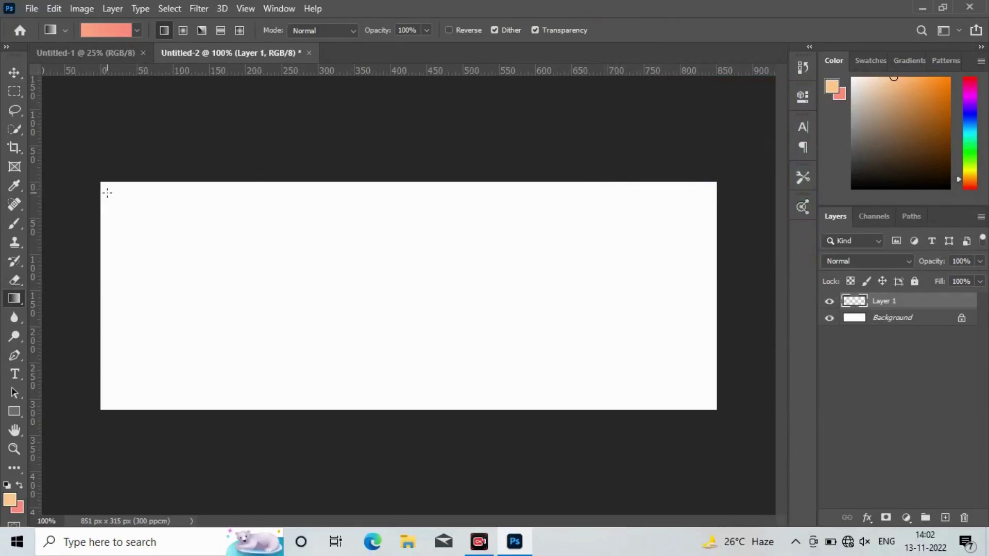
left_click_drag(107, 192, 693, 394)
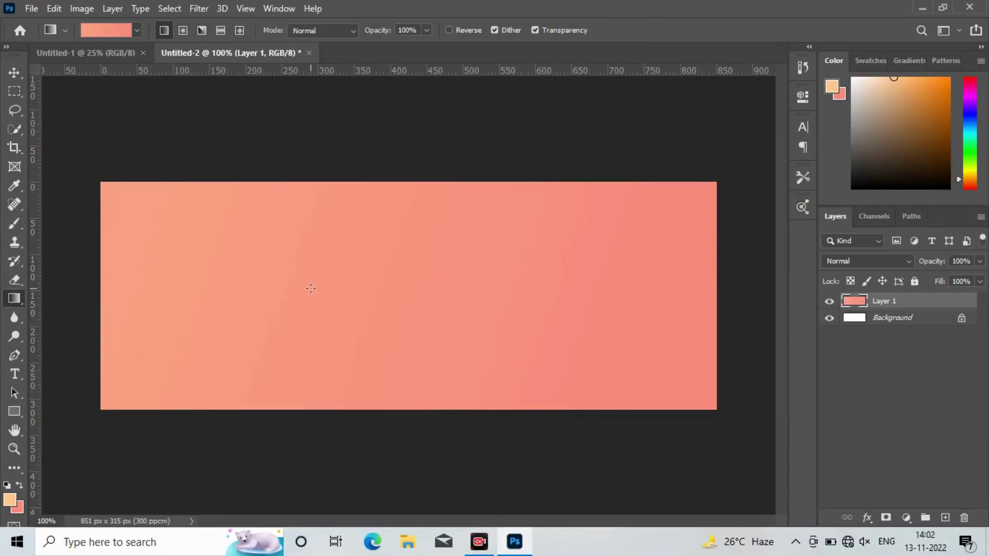
left_click_drag(310, 288, 744, 336)
Step: Draw a peach diamond polygon and move it down onto the banner
left_click(14, 411)
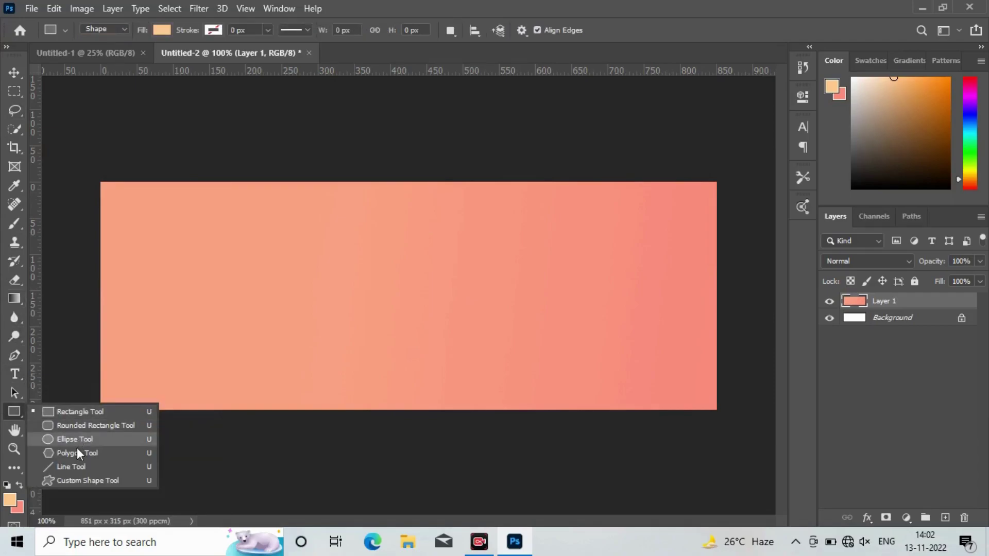
left_click(76, 454)
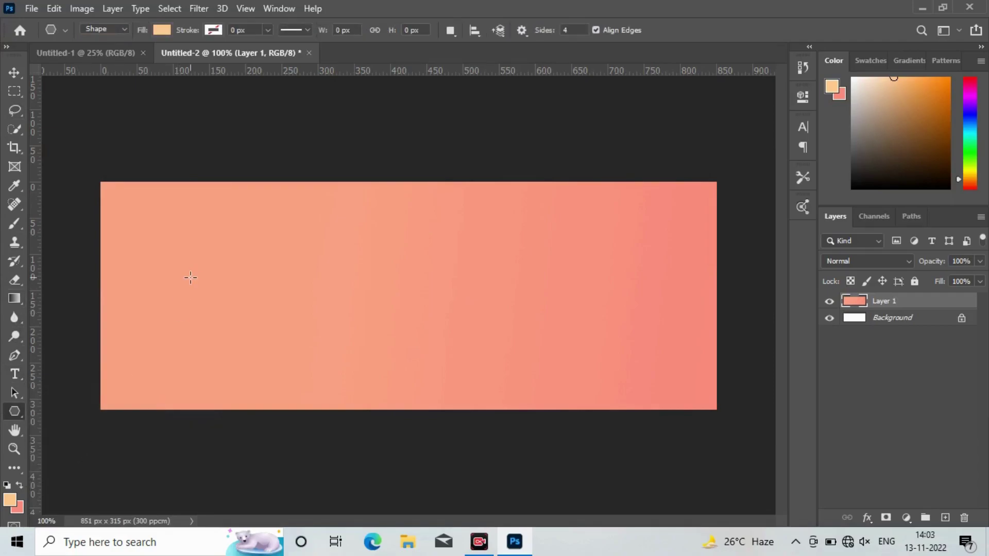
left_click_drag(195, 242, 233, 337)
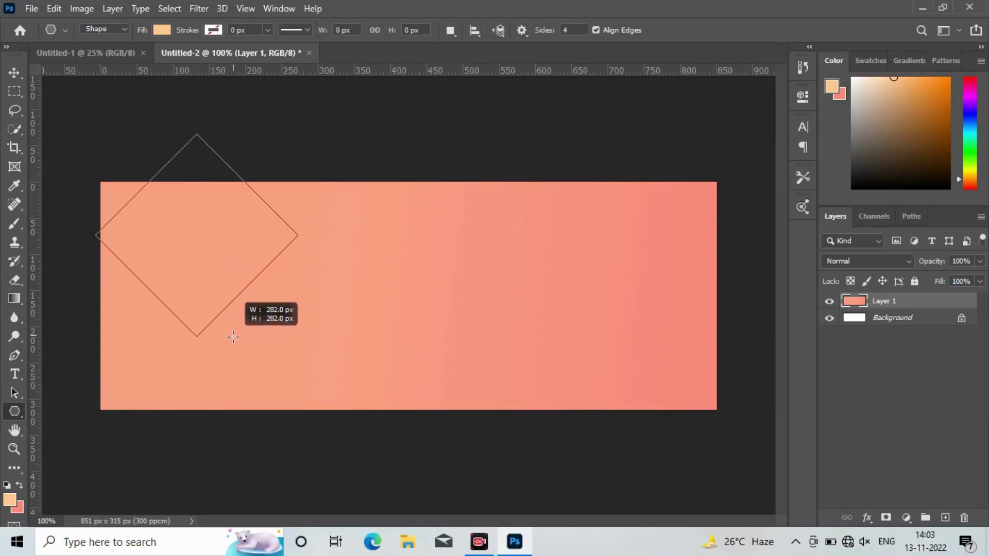
left_click_drag(234, 337, 232, 333)
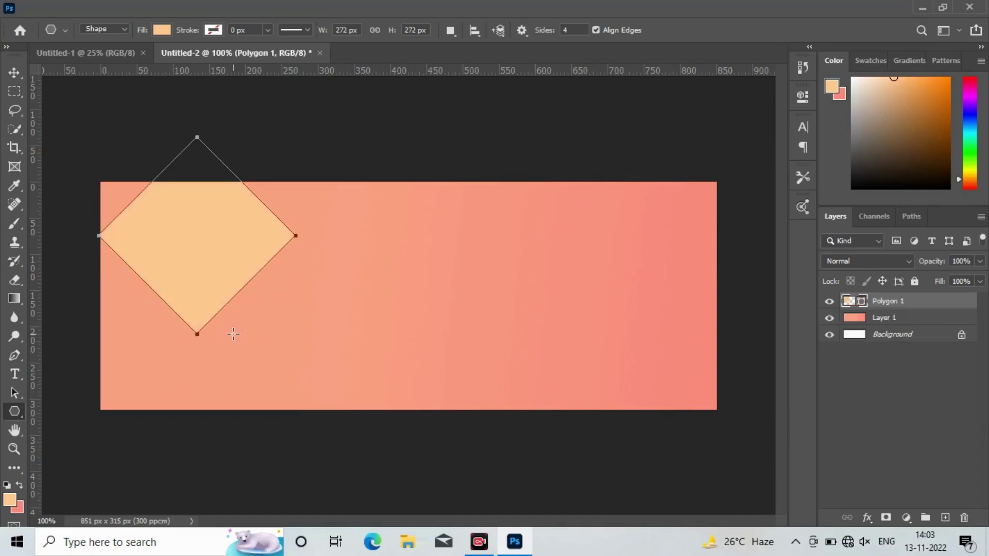
left_click(14, 72)
mouse_move(174, 227)
left_mouse_down()
mouse_move(170, 280)
mouse_move(170, 269)
left_mouse_up()
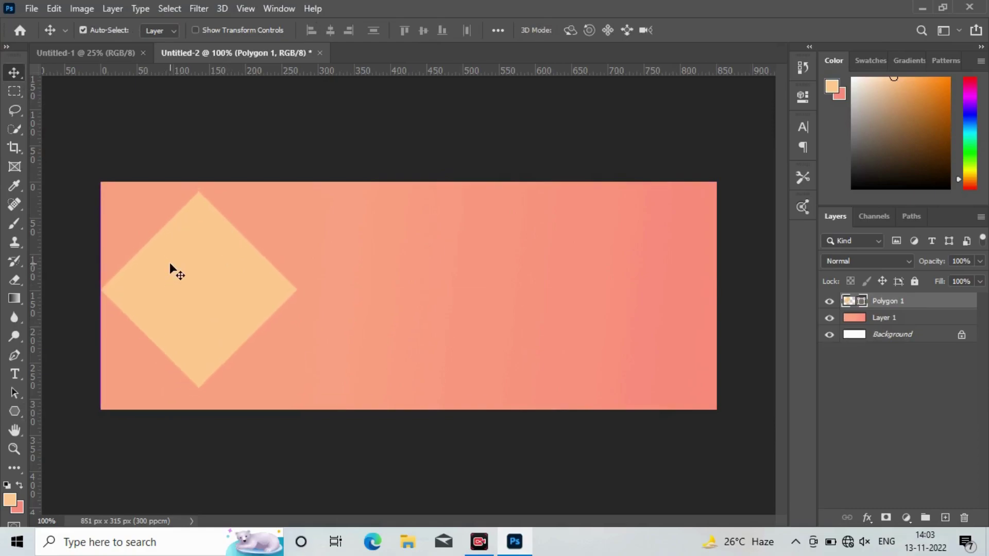
Step: Scale the diamond to about 124% and shift it to the banner's left edge
key("ctrl+t")
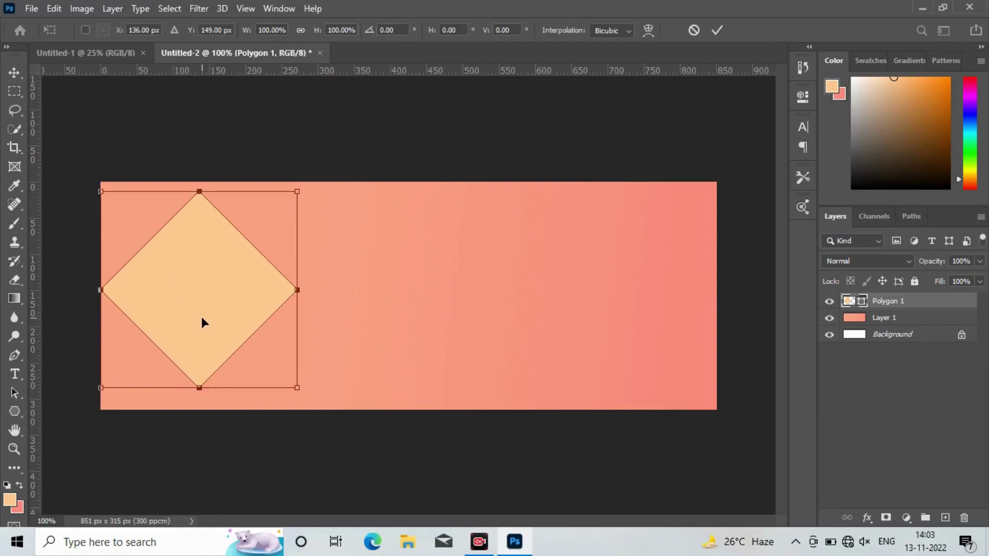
left_click_drag(295, 386, 351, 433)
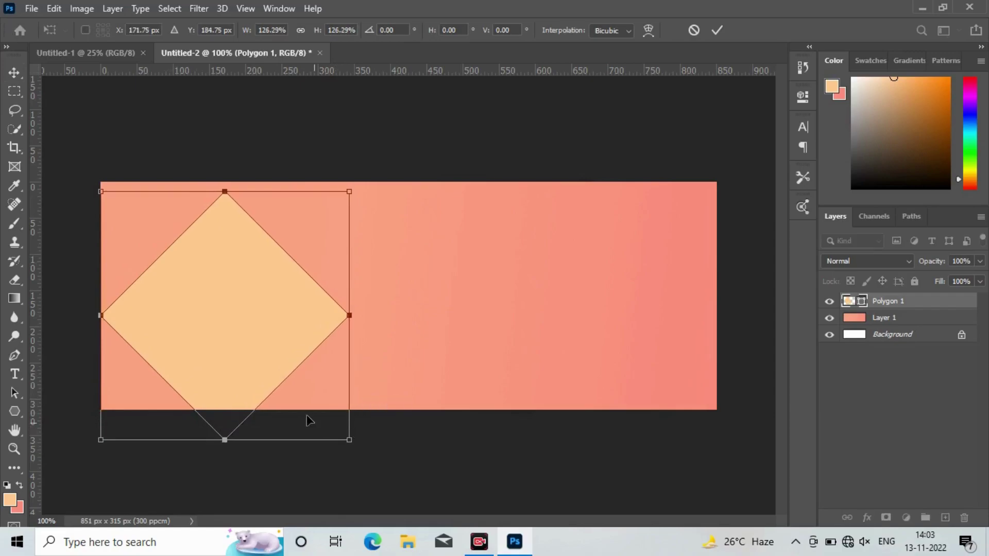
mouse_move(245, 302)
left_mouse_down()
mouse_move(230, 278)
mouse_move(215, 282)
left_mouse_up()
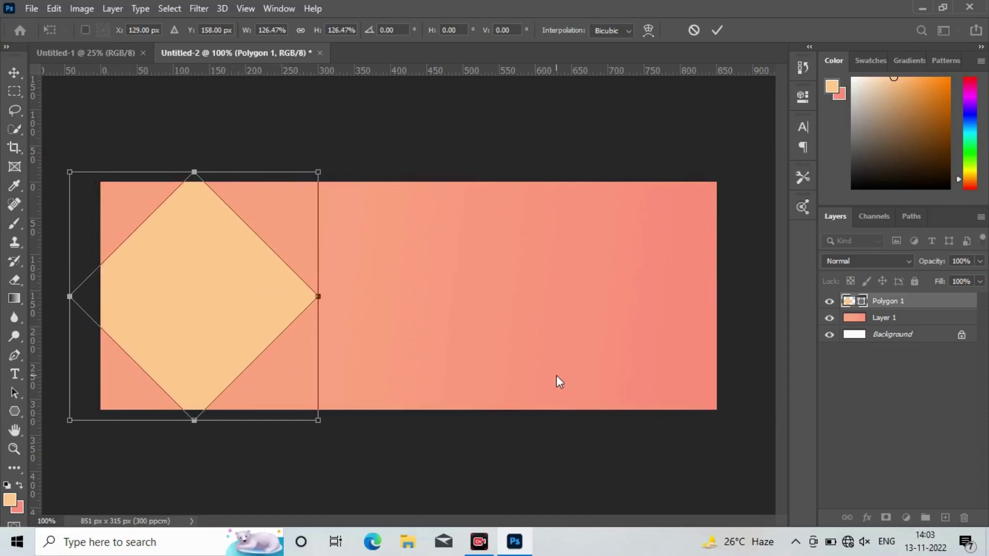
key("Return")
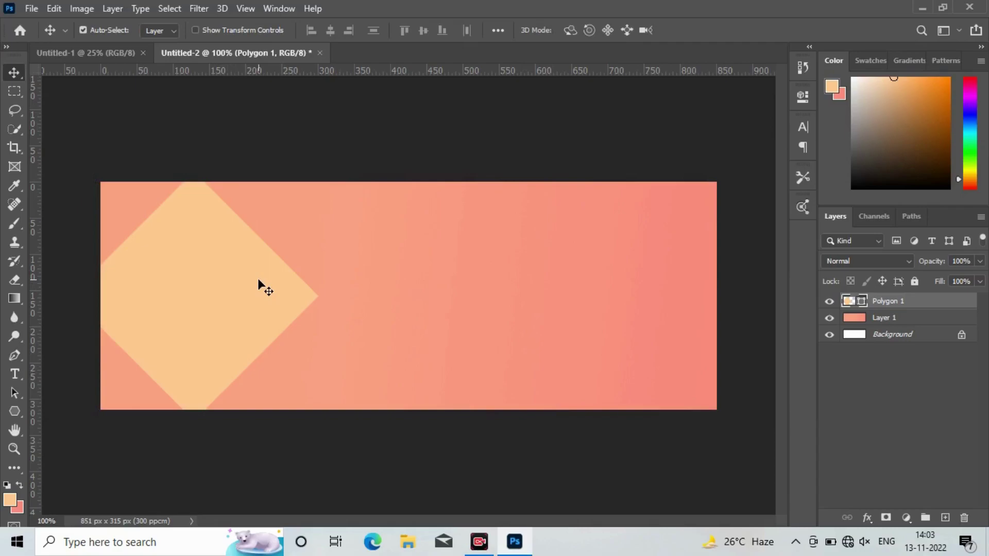
Step: Duplicate the diamond and give the original Polygon 1 a white fill
key("ctrl")
key("ctrl+j")
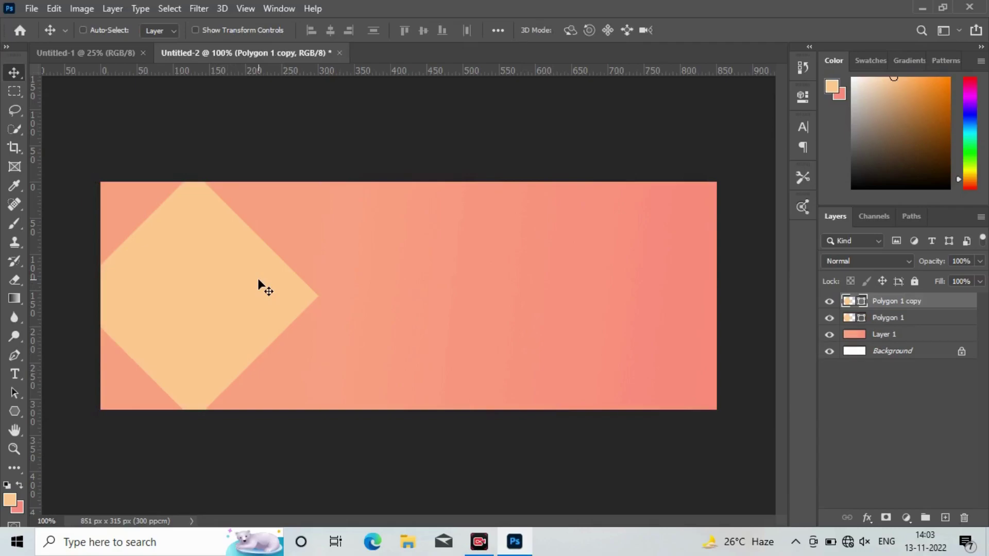
left_click(868, 318)
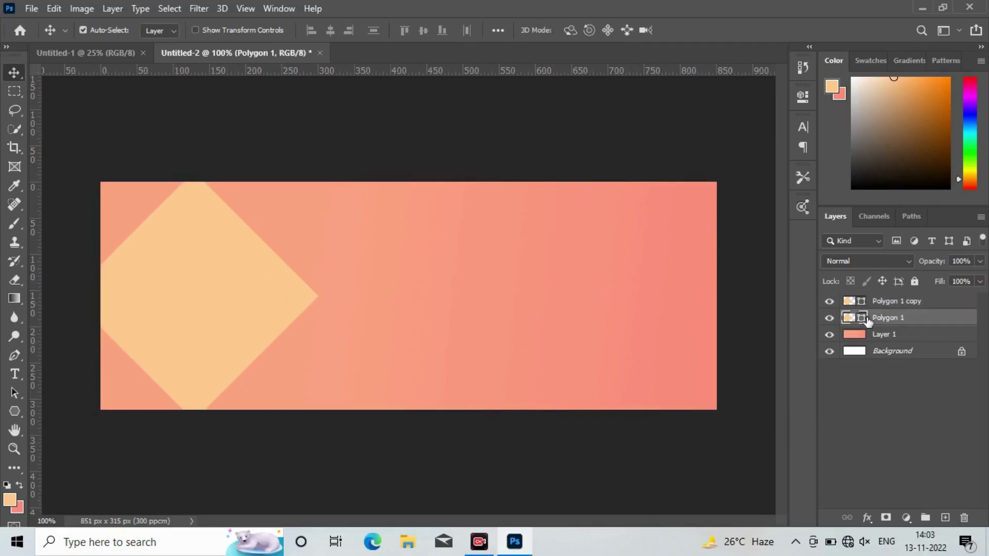
left_click(14, 411)
left_click(162, 30)
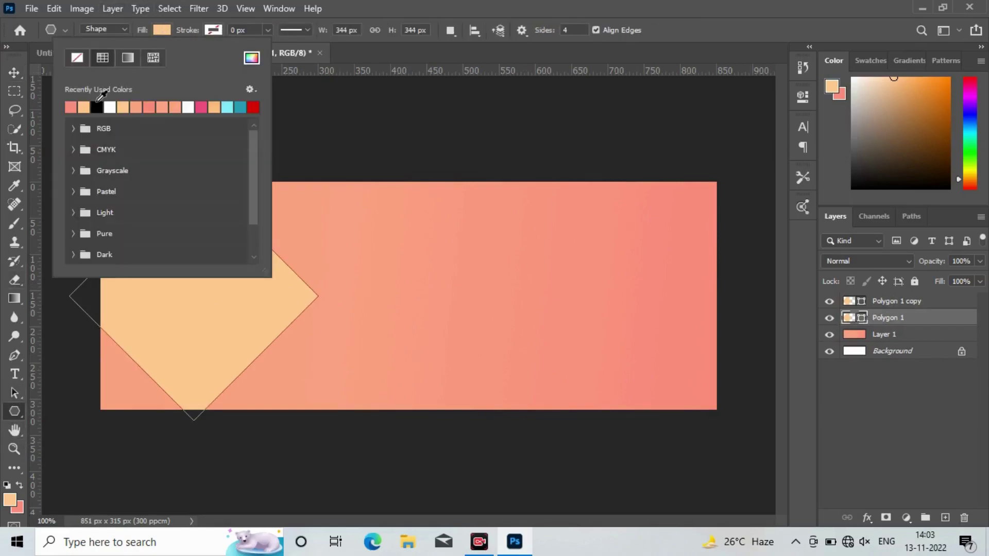
left_click(13, 71)
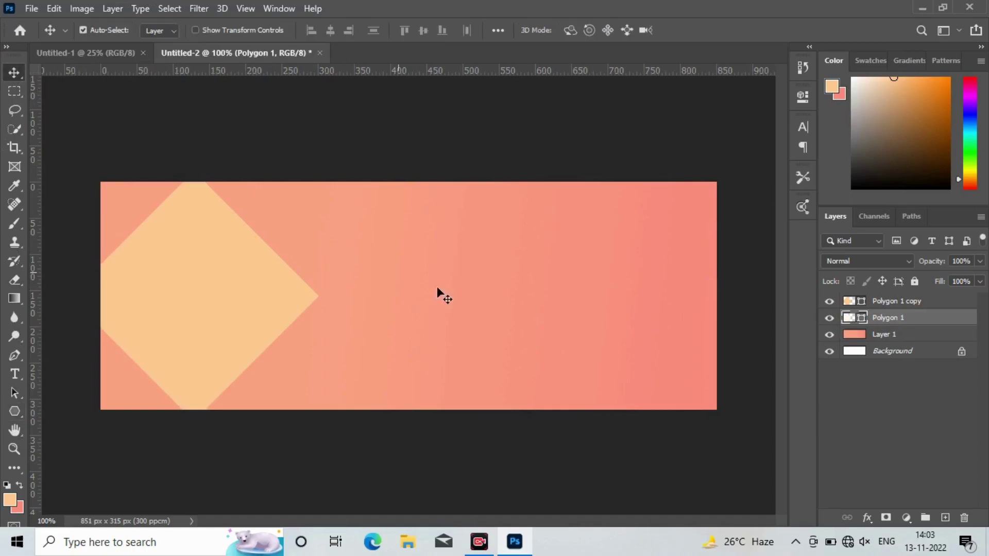
Step: Inset the copied diamond's points so a white border shows around it
left_click(916, 304)
key("ctrl")
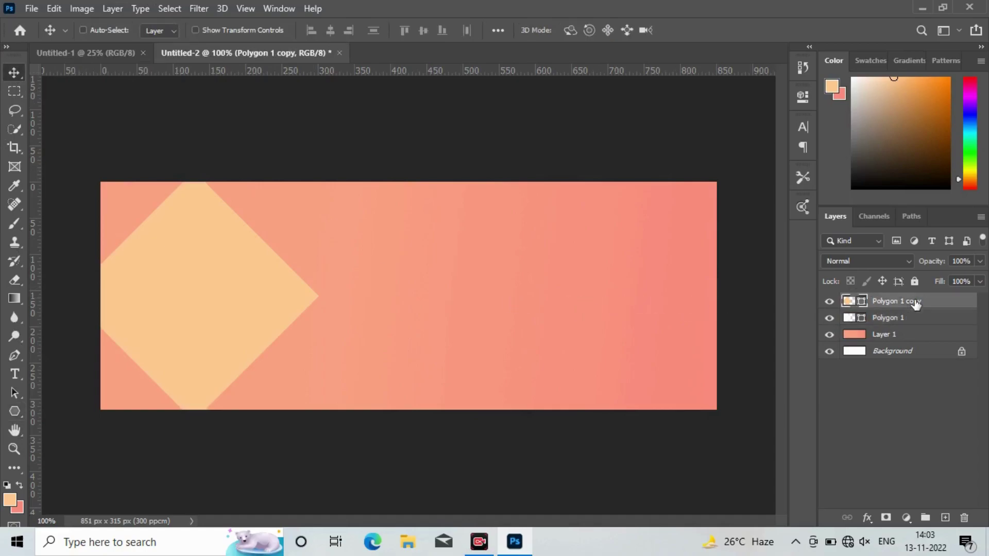
key("ctrl+t")
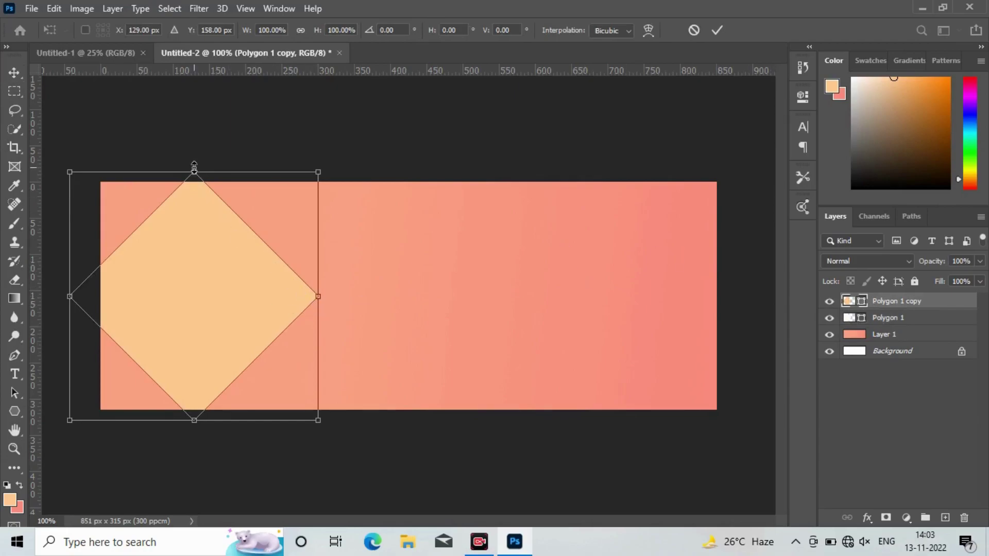
left_click_drag(194, 166, 194, 172)
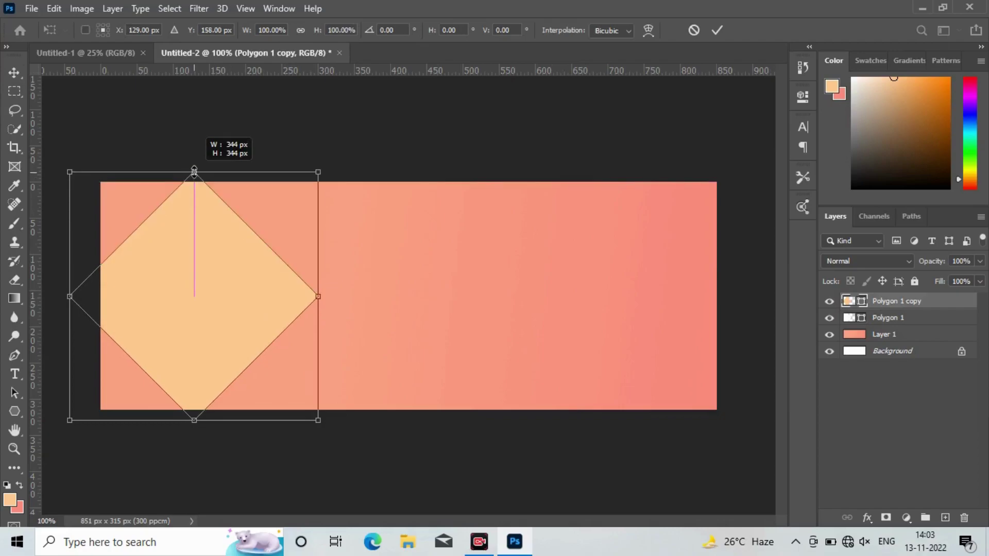
left_click_drag(194, 172, 194, 176)
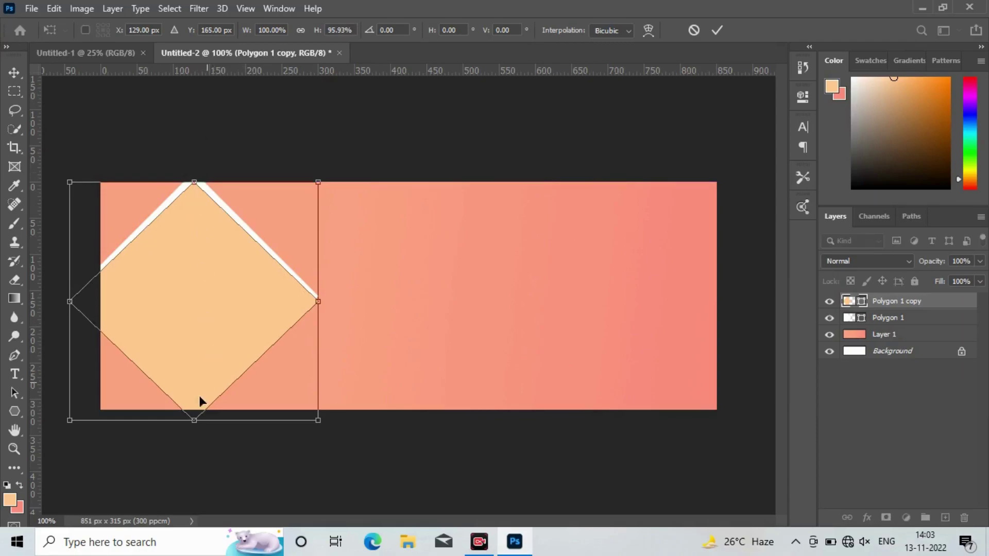
left_click_drag(194, 422, 194, 410)
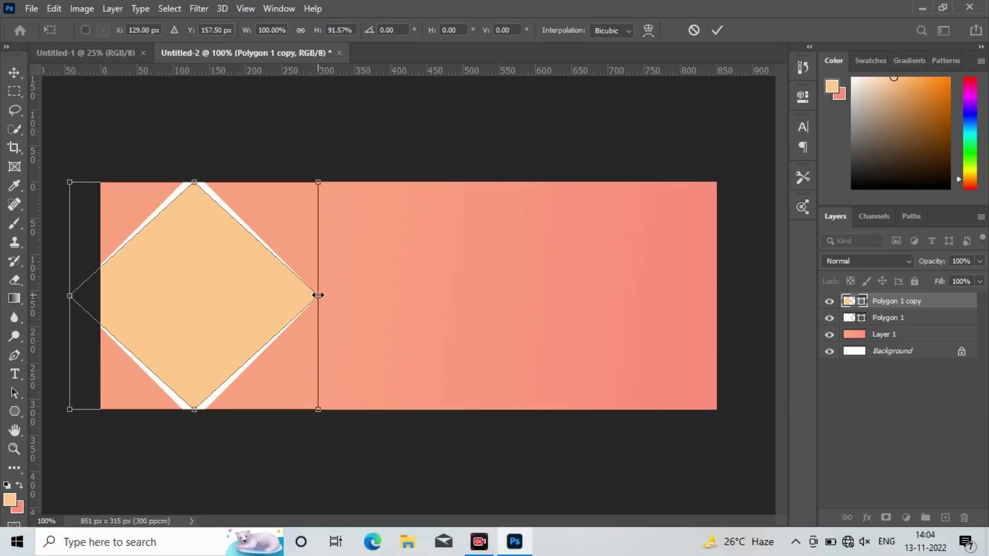
left_click_drag(316, 295, 376, 165)
key("Return")
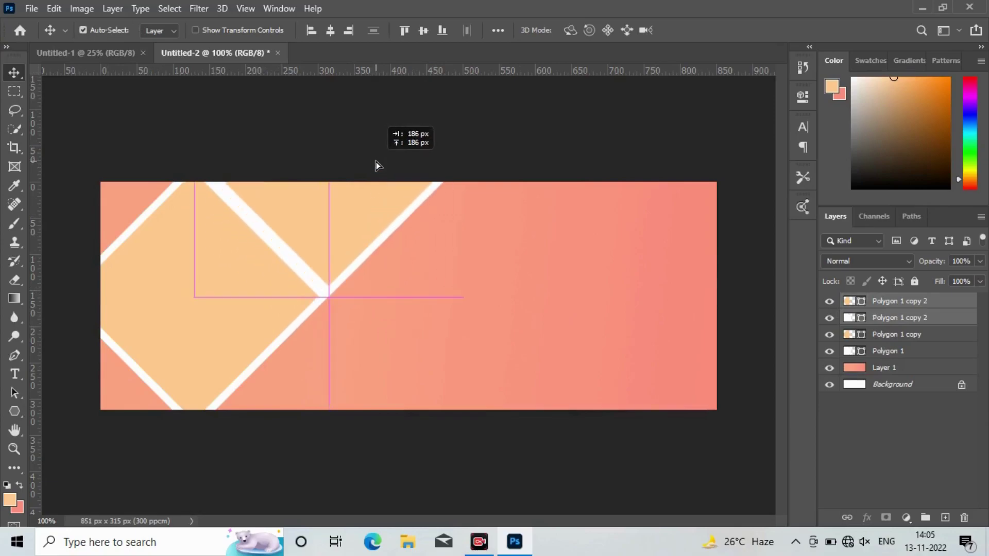
Step: Place a duplicate framed diamond up and to the right, nudging it into alignment
left_click_drag(376, 165, 375, 167)
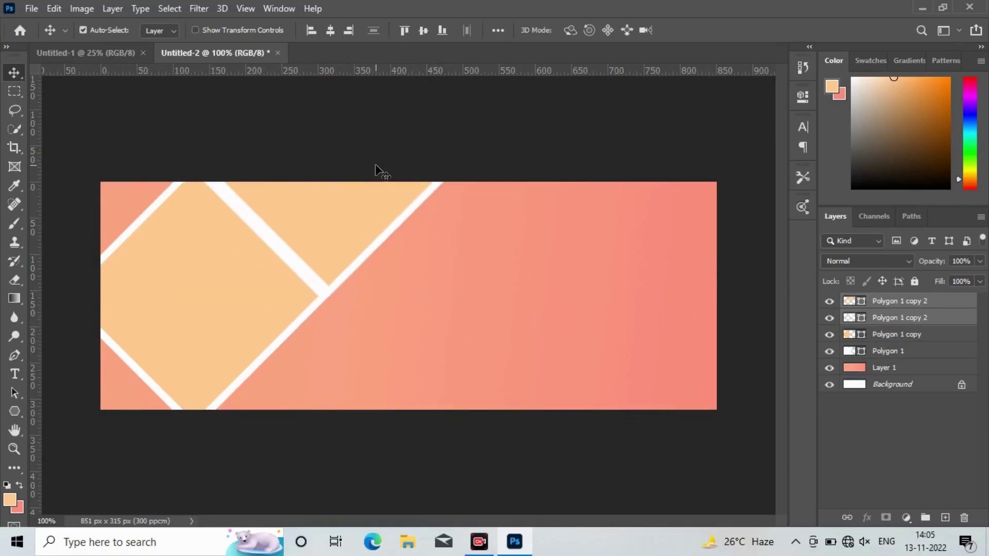
left_click_drag(331, 216, 338, 206)
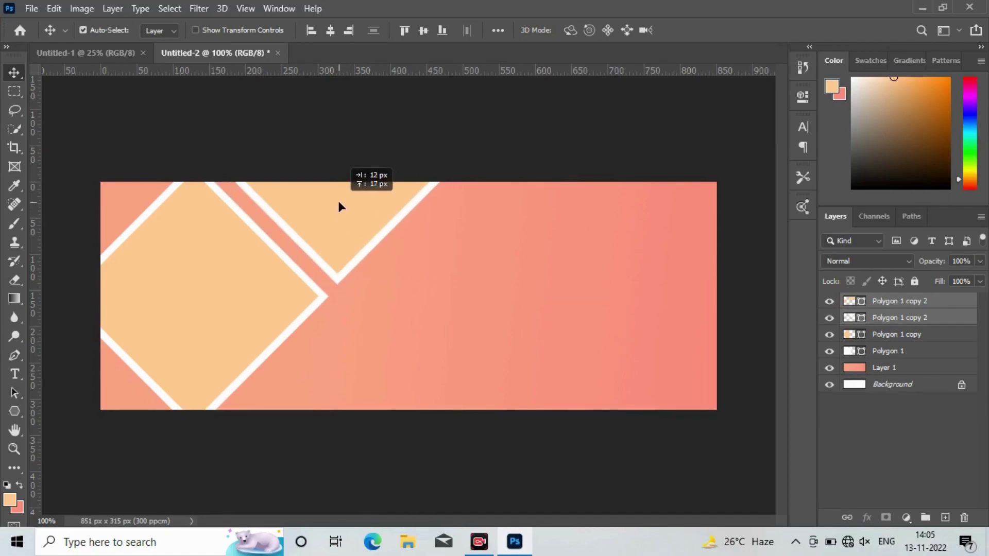
left_click_drag(339, 205, 328, 211)
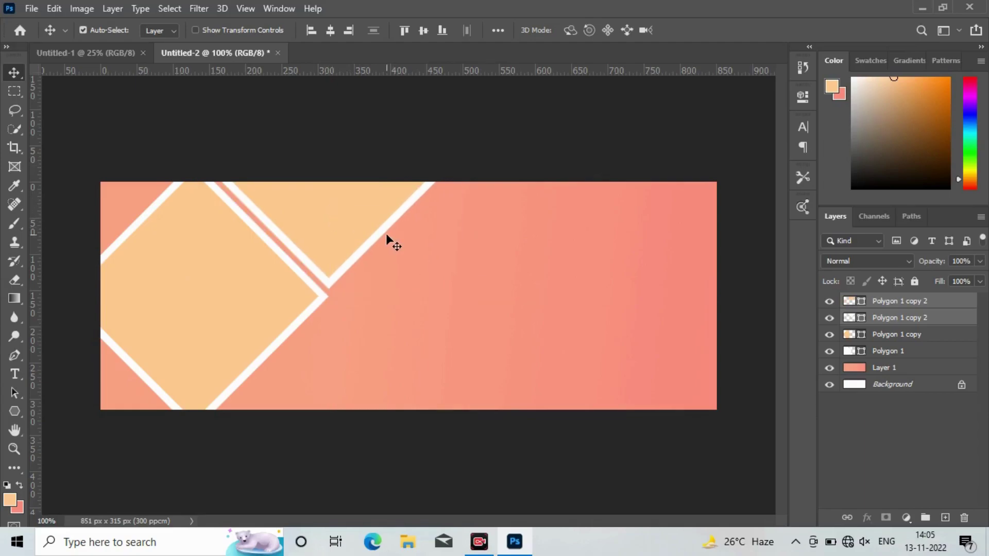
key("Down")
key("Down")
key("Down")
key("Down")
key("Down")
key("Right")
key("Right")
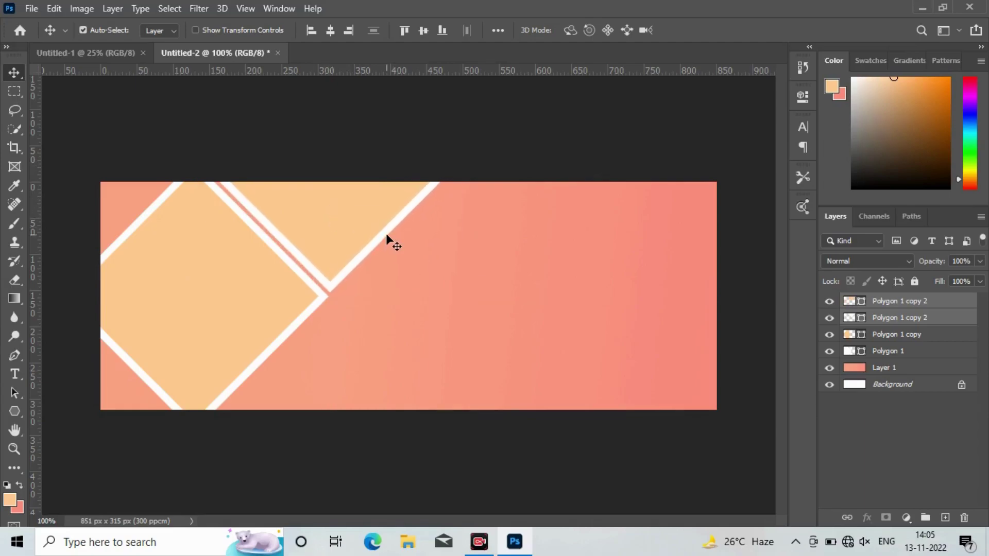
key("Down")
key("Down")
key("Right")
key("Down")
key("Down")
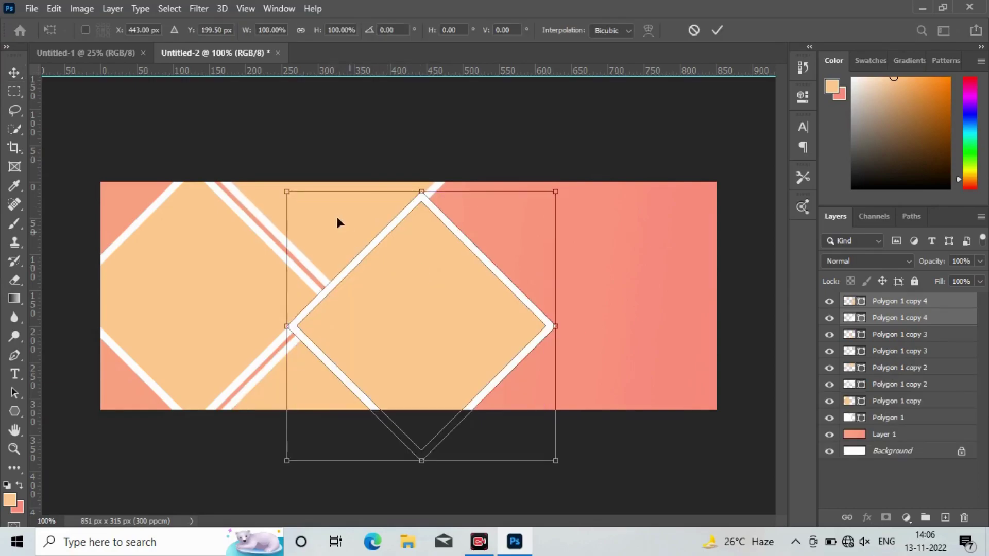
Step: Scale a diamond copy to about 49% and place it mid-banner beside the crossing
mouse_move(283, 197)
left_mouse_down()
mouse_move(376, 265)
mouse_move(426, 333)
left_mouse_up()
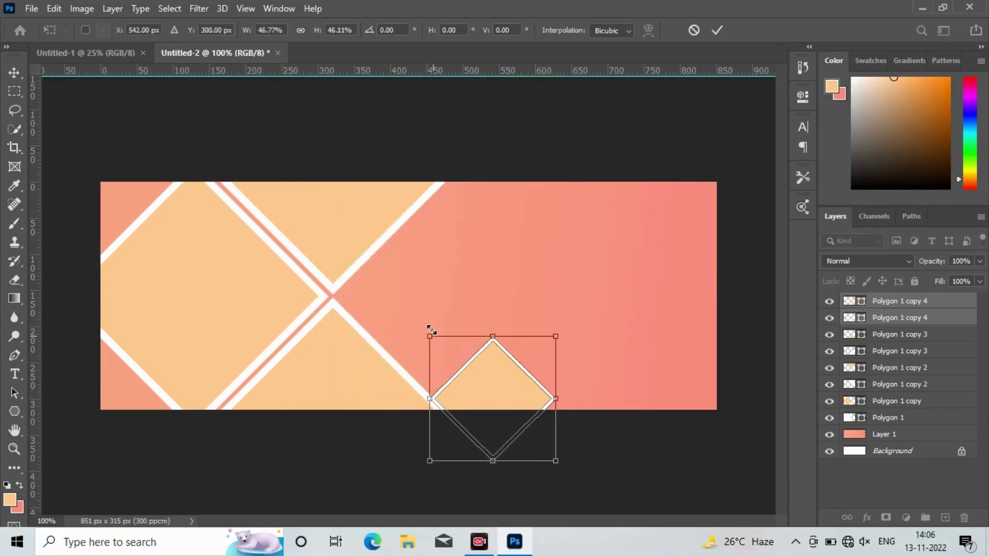
left_click_drag(431, 329, 427, 325)
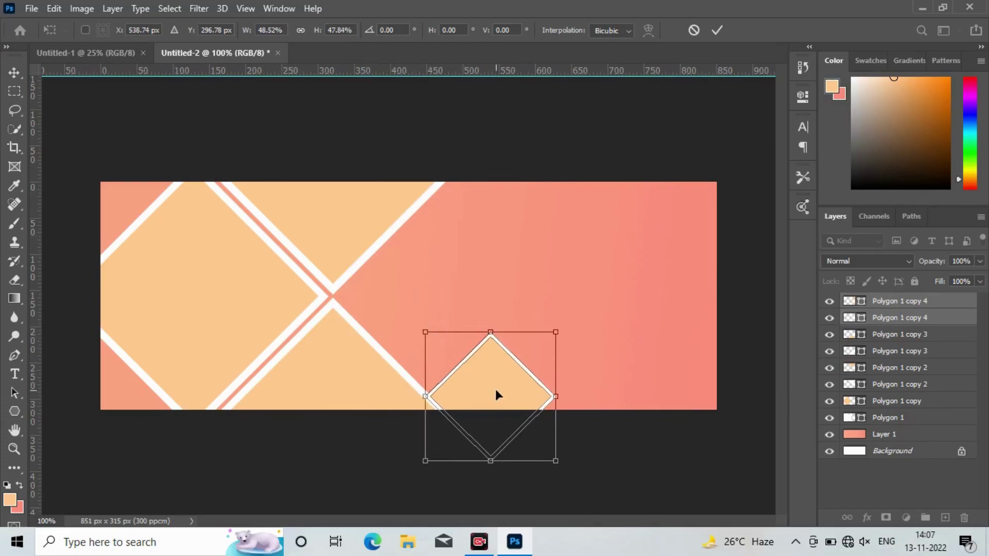
left_click_drag(495, 391, 410, 280)
left_click_drag(474, 359, 476, 363)
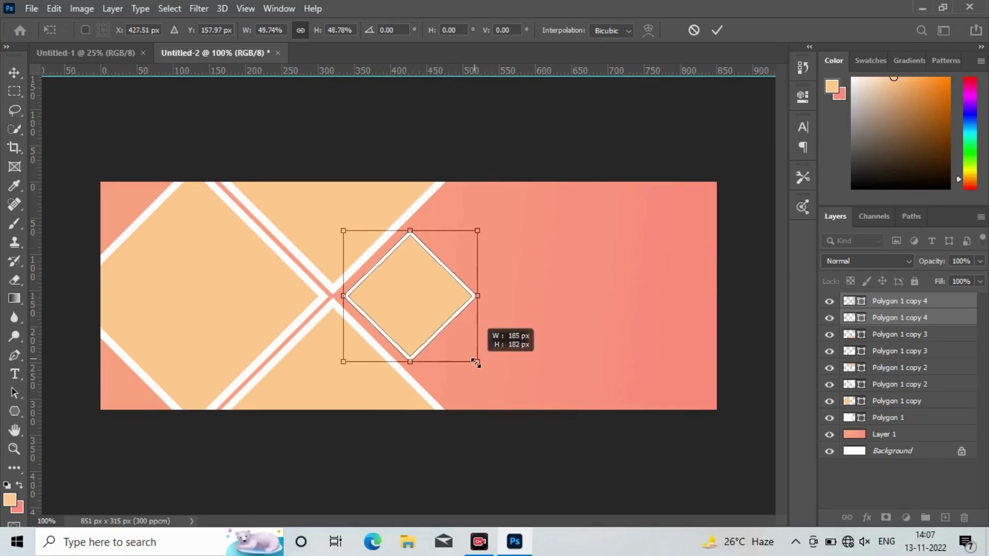
left_click_drag(410, 315, 410, 318)
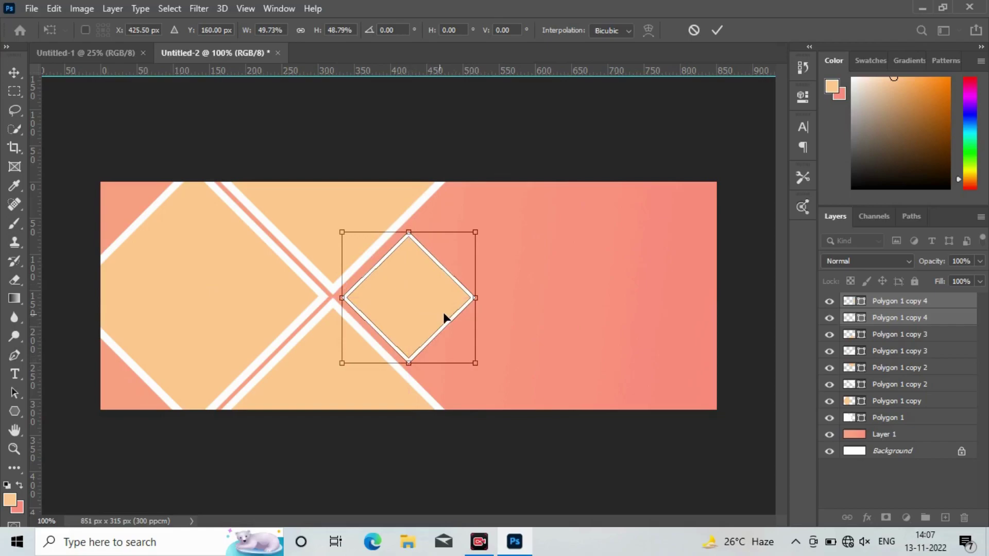
key("Return")
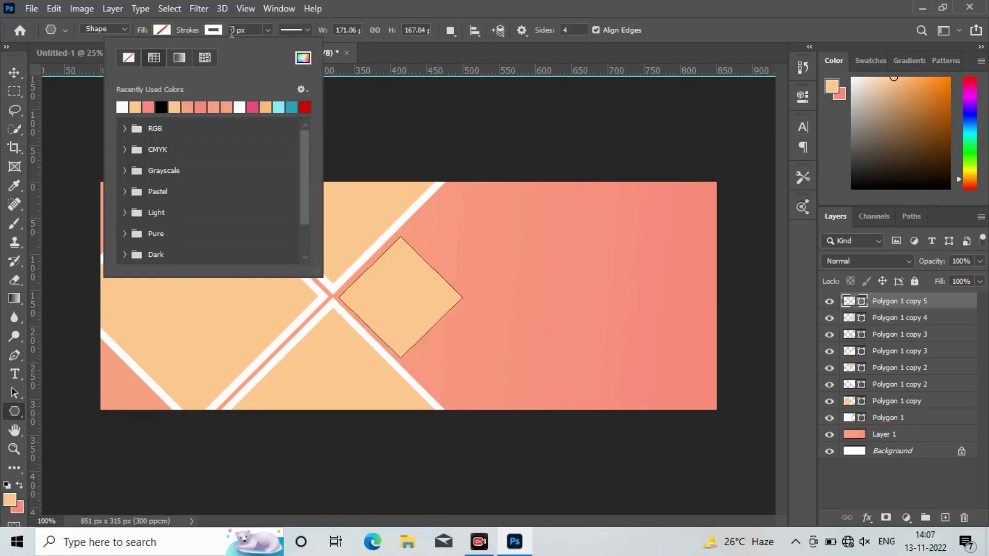
Step: Give the small diamond a 5 px white outline and shift it slightly right
left_click(231, 31)
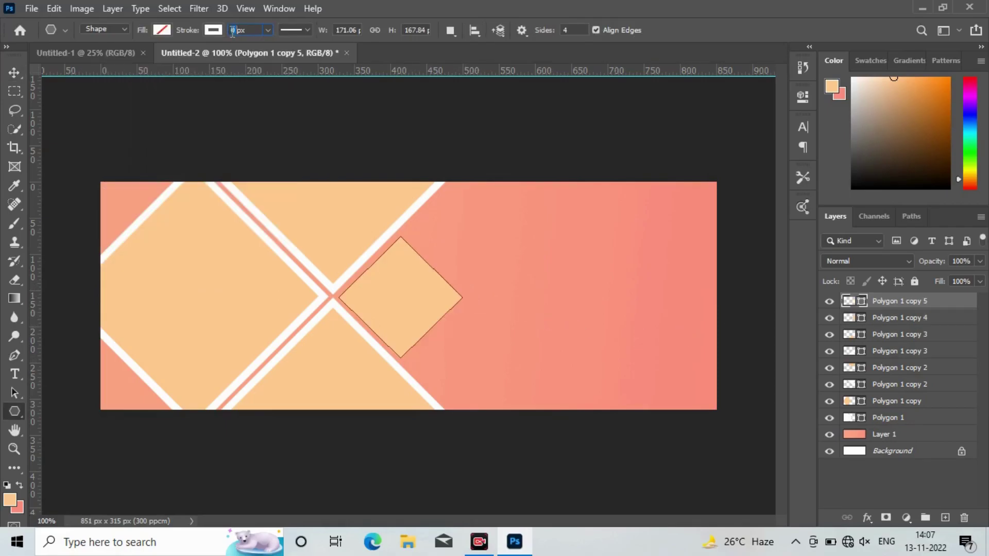
type("5")
key("Return")
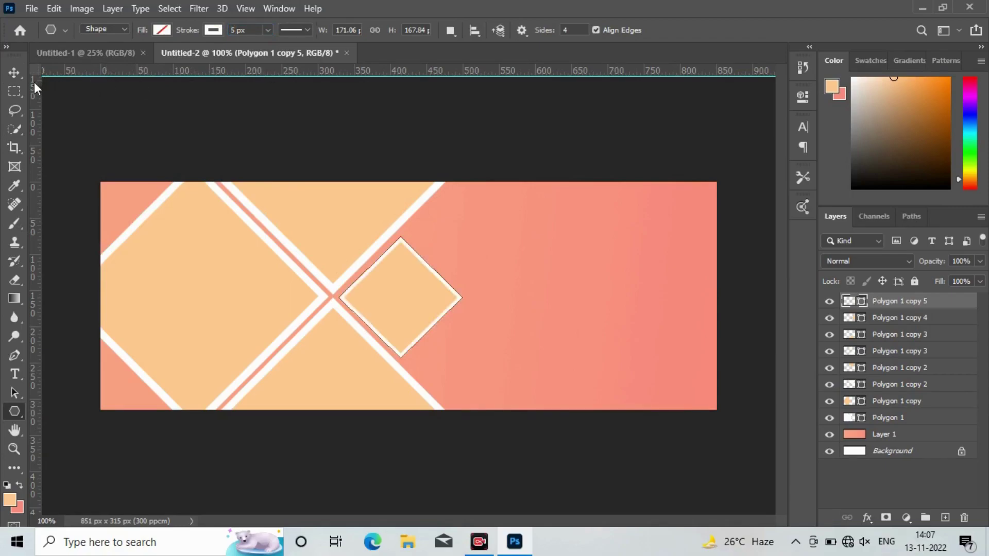
key("v")
left_click_drag(446, 285, 455, 288)
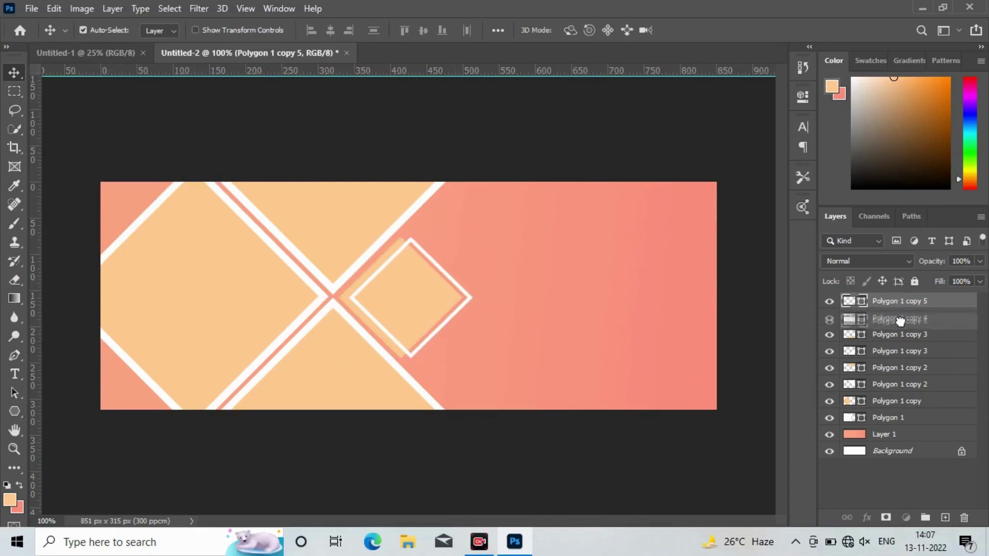
Step: Move Polygon 1 copy 5 below copy 4 and fill copy 4 with white
left_click_drag(898, 301, 902, 324)
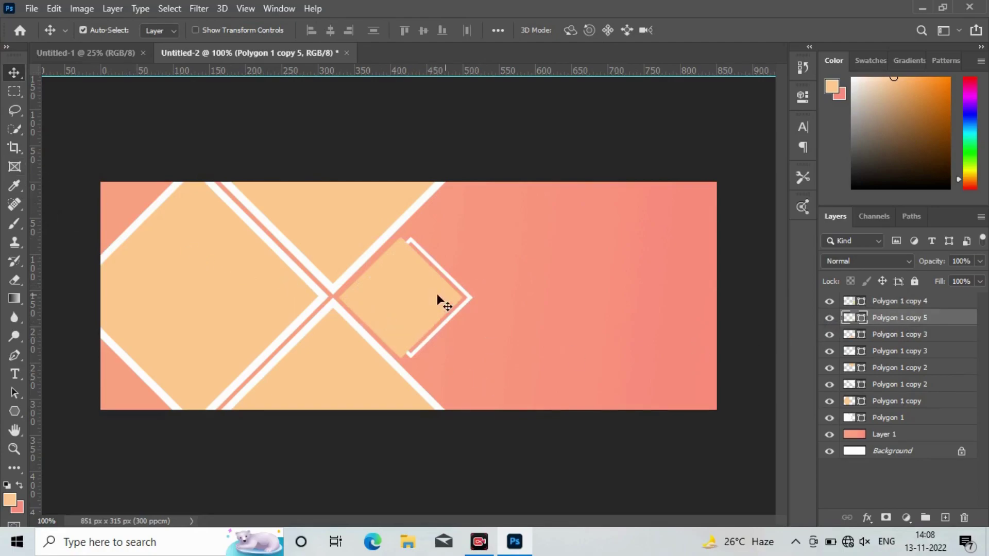
left_click(419, 300)
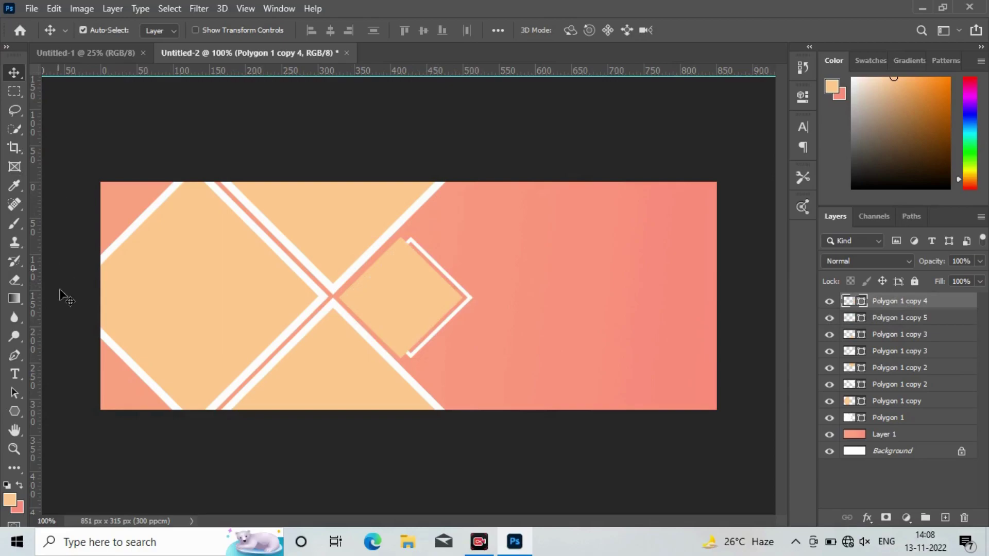
left_click(14, 412)
left_click(161, 30)
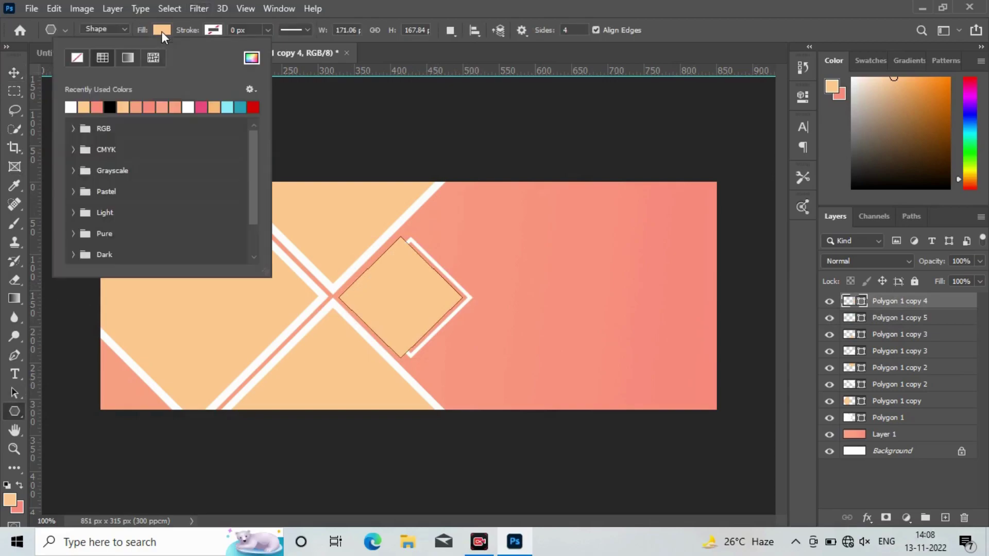
left_click(70, 107)
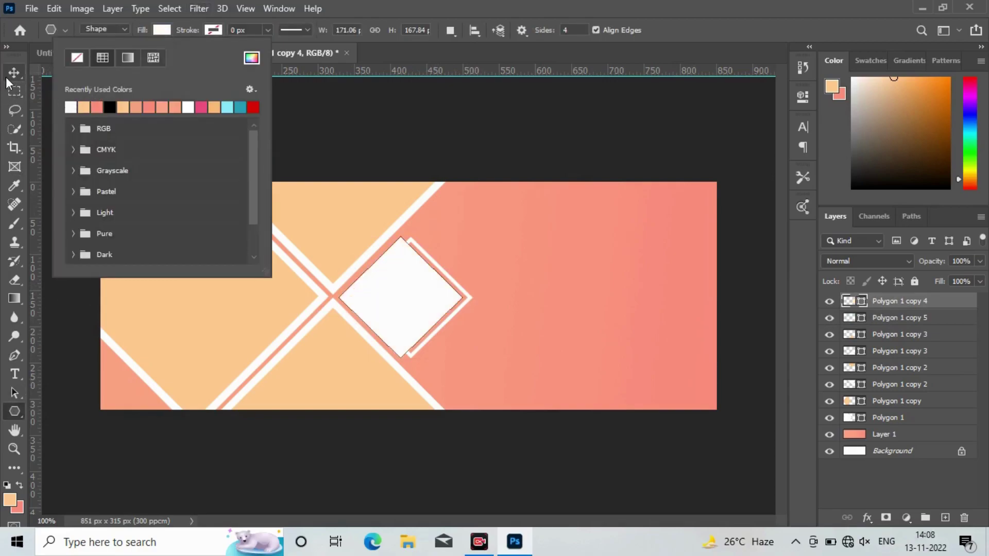
left_click(7, 77)
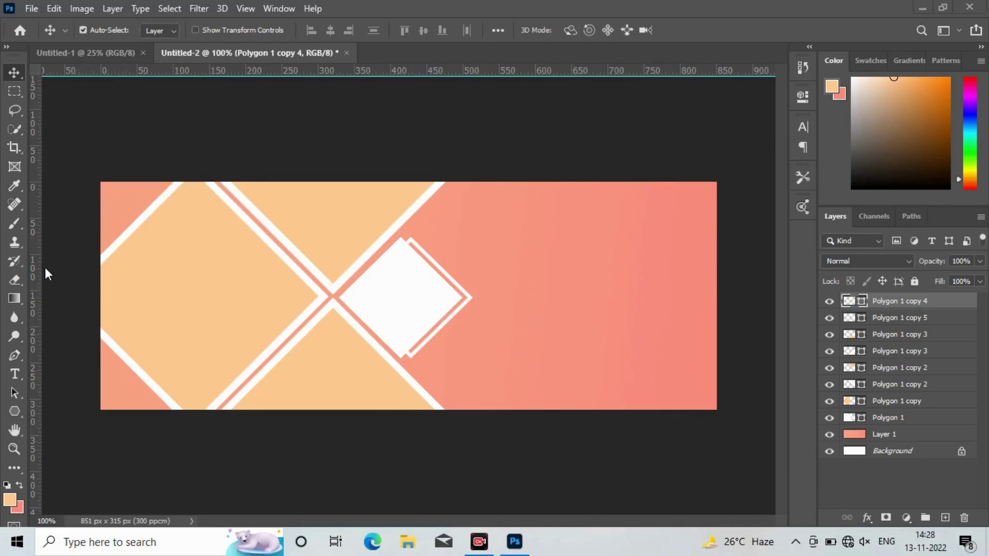
Step: Bring up the Open dialog and browse to the Desktop folder for the model photos
left_click(23, 14)
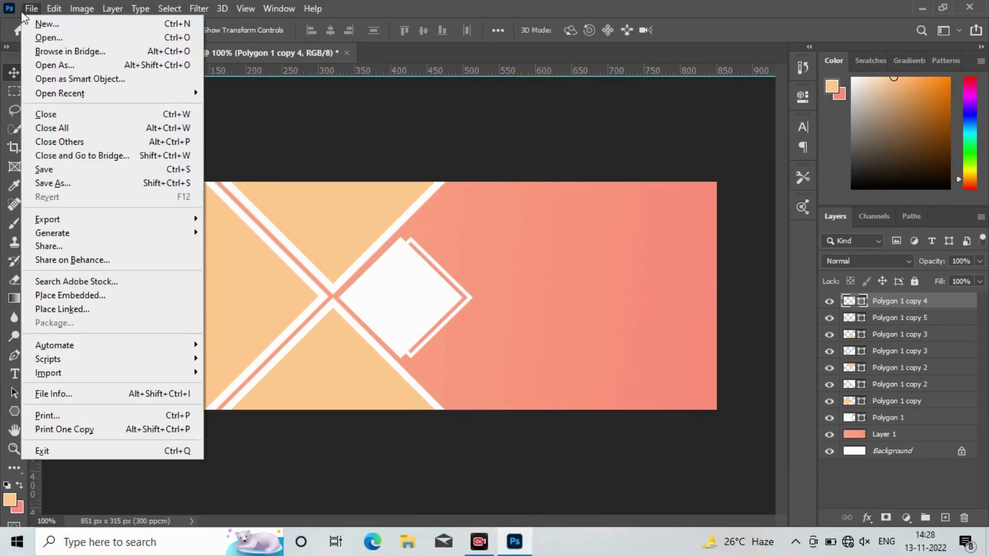
left_click(47, 38)
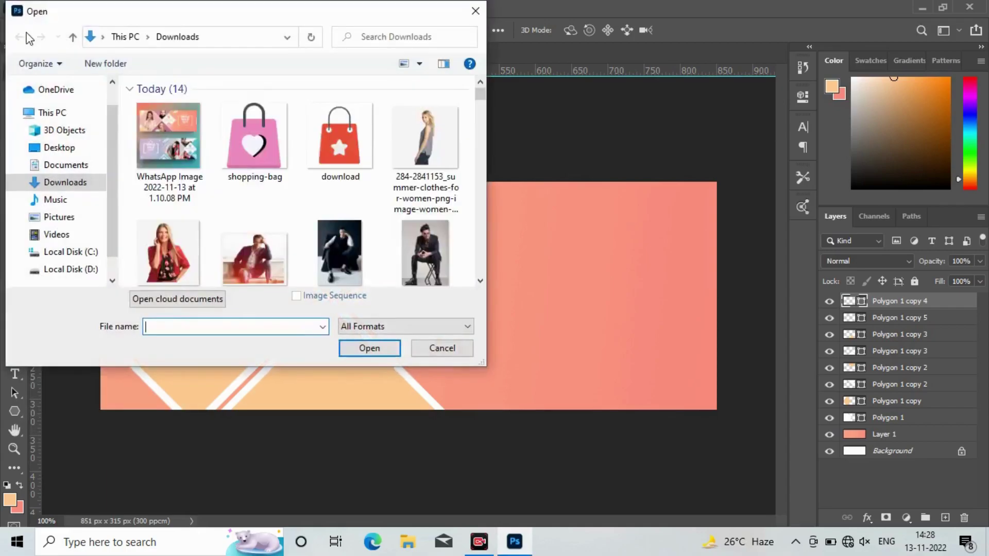
left_click(71, 148)
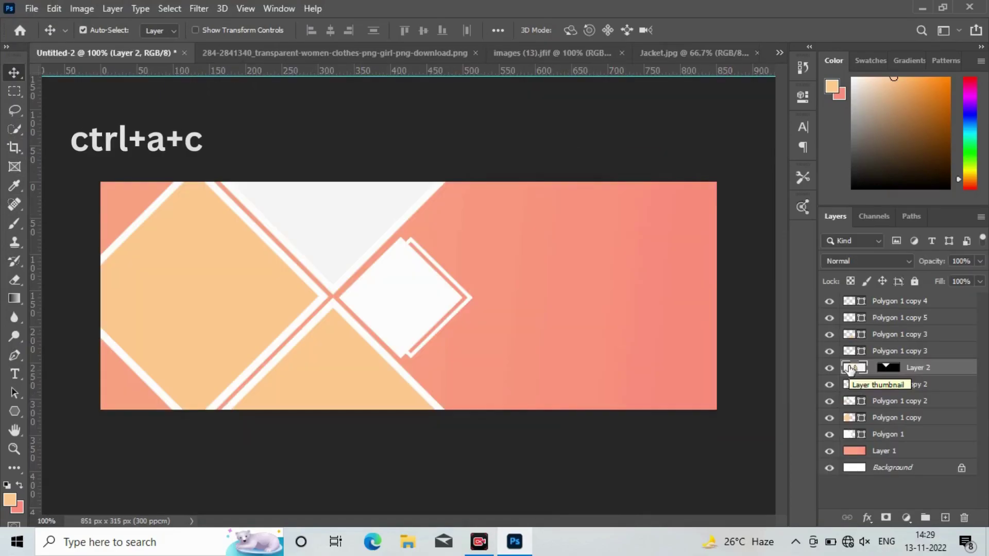
Step: Free-transform the pasted photo to shrink it into its diamond frame
key("ctrl+t")
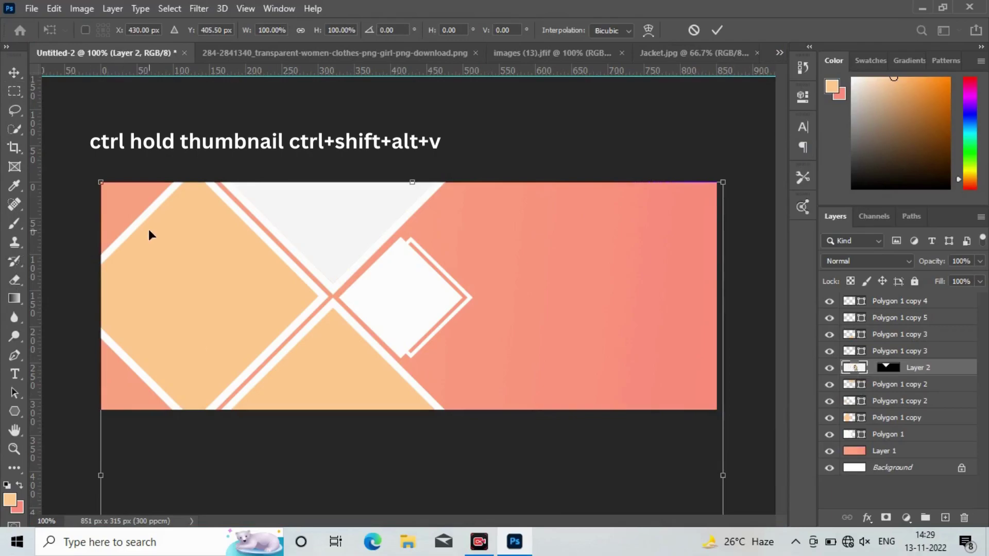
mouse_move(101, 182)
left_mouse_down()
mouse_move(395, 292)
mouse_move(453, 365)
mouse_move(246, 215)
left_mouse_up()
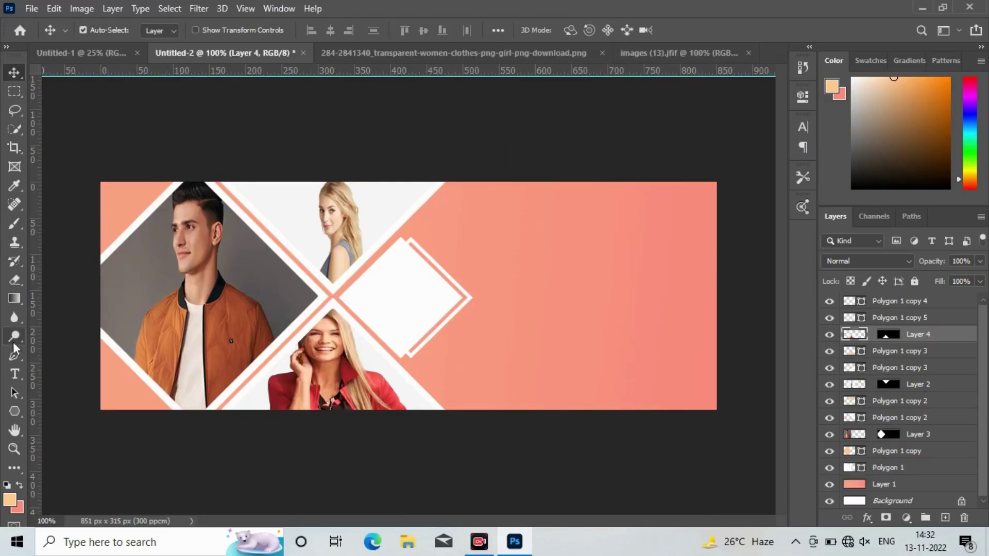
left_click(20, 409)
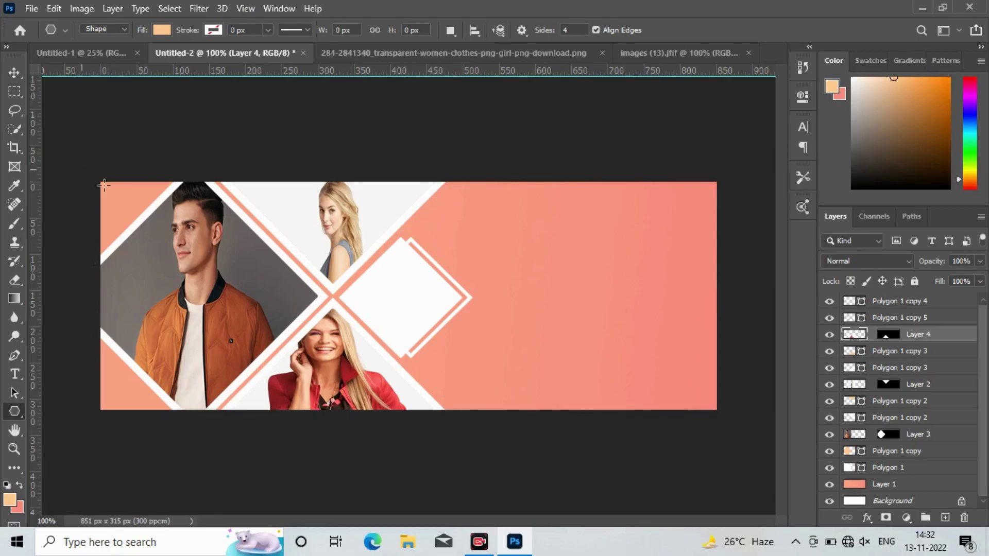
Step: Draw a peach diamond at the top-left corner and place a copy at the bottom-left corner
mouse_move(109, 189)
left_mouse_down()
mouse_move(132, 214)
mouse_move(161, 189)
mouse_move(192, 190)
left_mouse_up()
key("v")
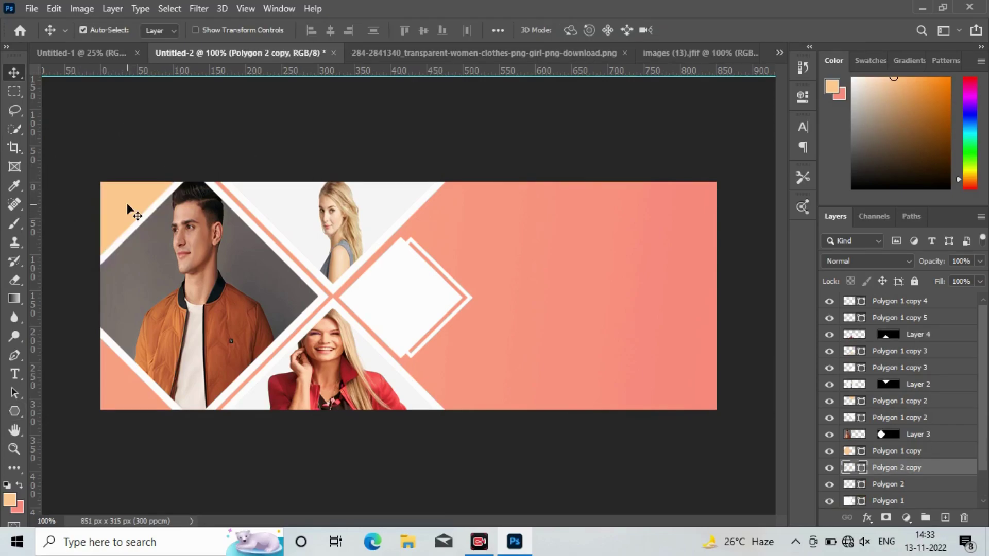
left_click_drag(127, 242, 131, 416)
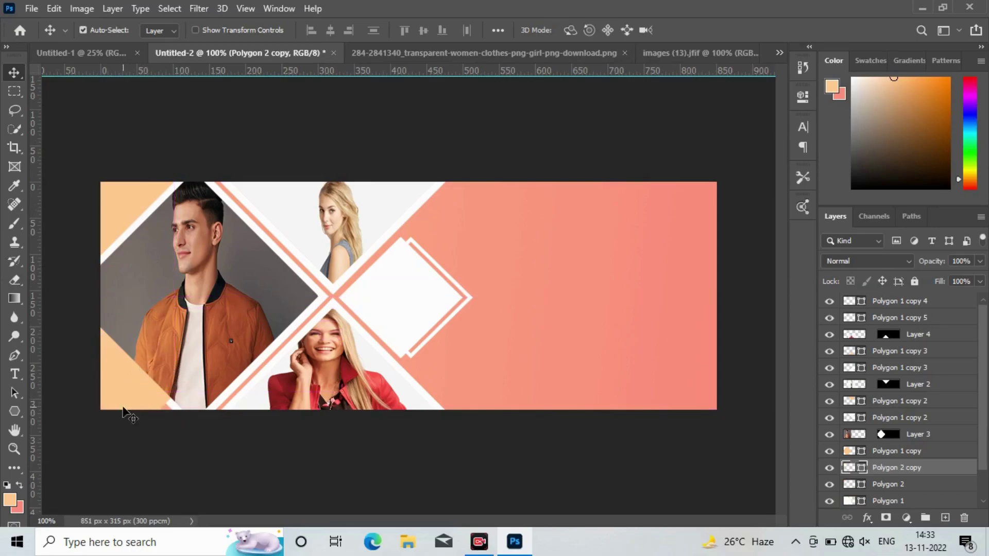
mouse_move(130, 413)
left_mouse_down()
mouse_move(116, 390)
mouse_move(116, 401)
left_mouse_up()
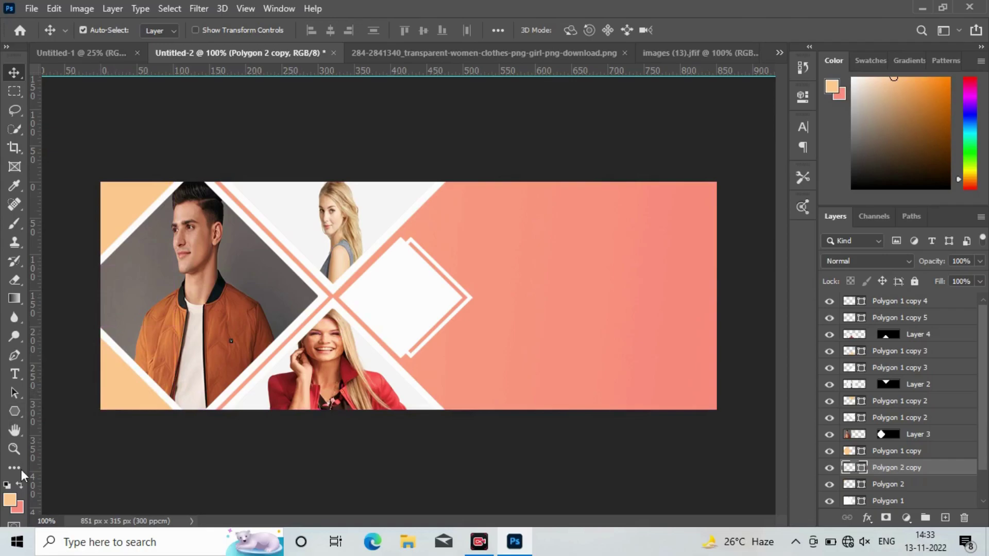
left_click(12, 499)
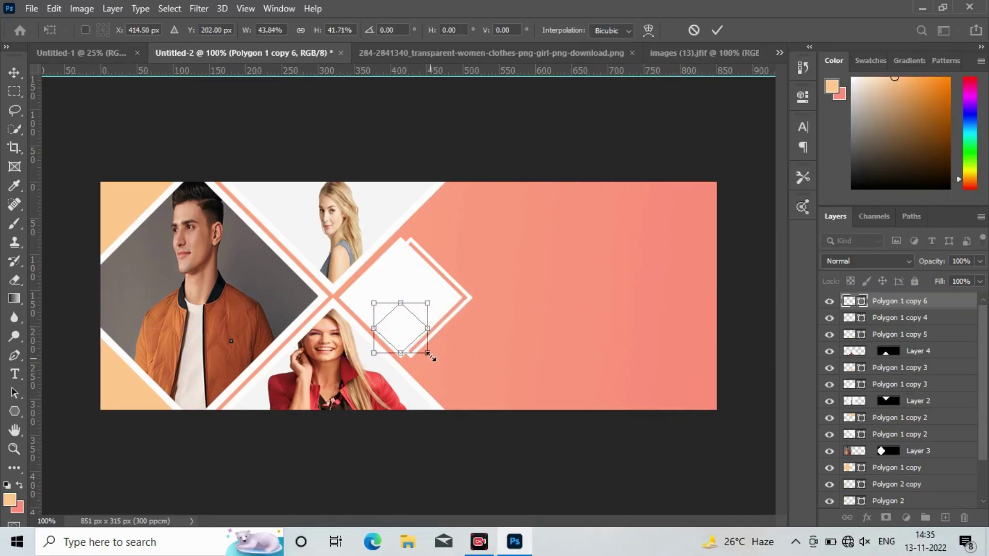
Step: Shrink the diamond copy inside the white frame and fill it pink #fbb6b1
left_click_drag(428, 354, 400, 325)
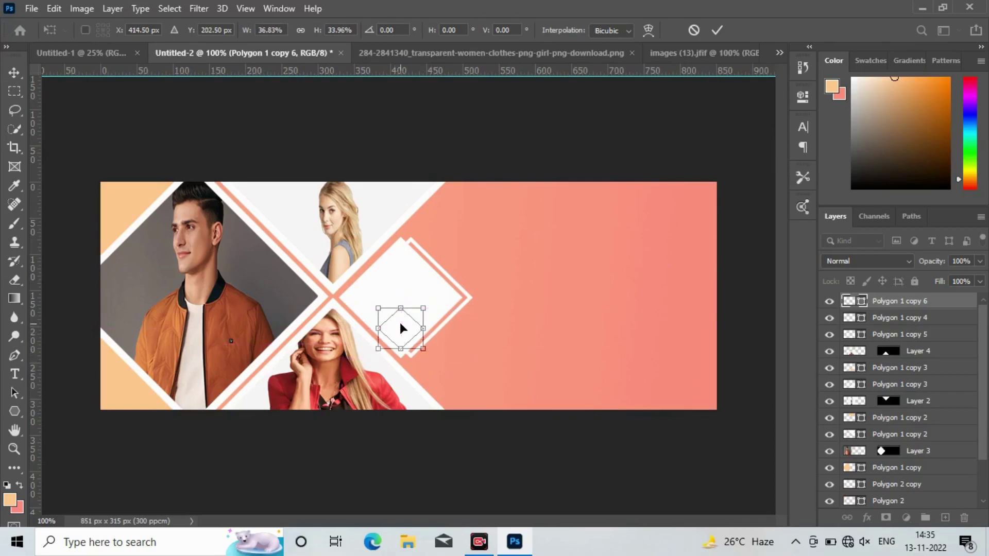
key("Return")
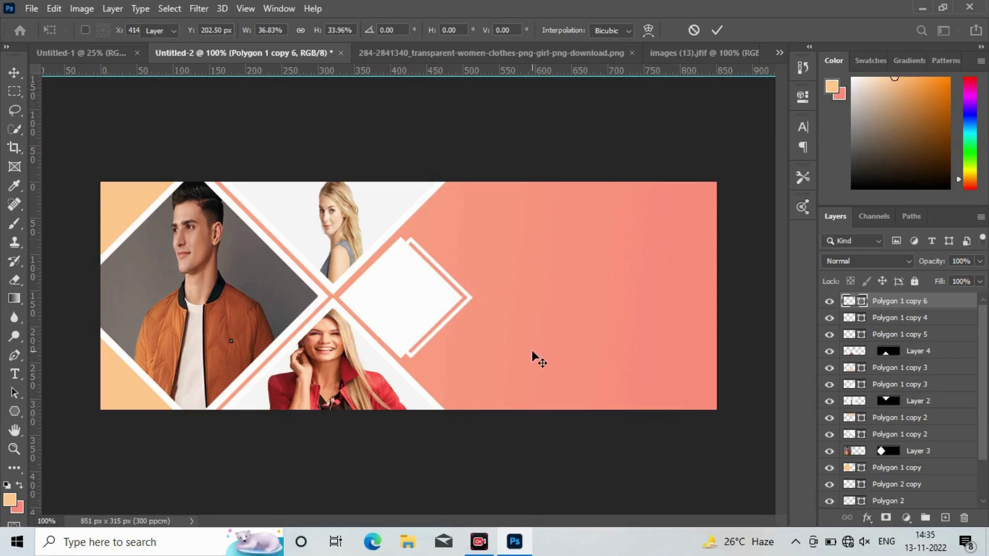
left_click(16, 410)
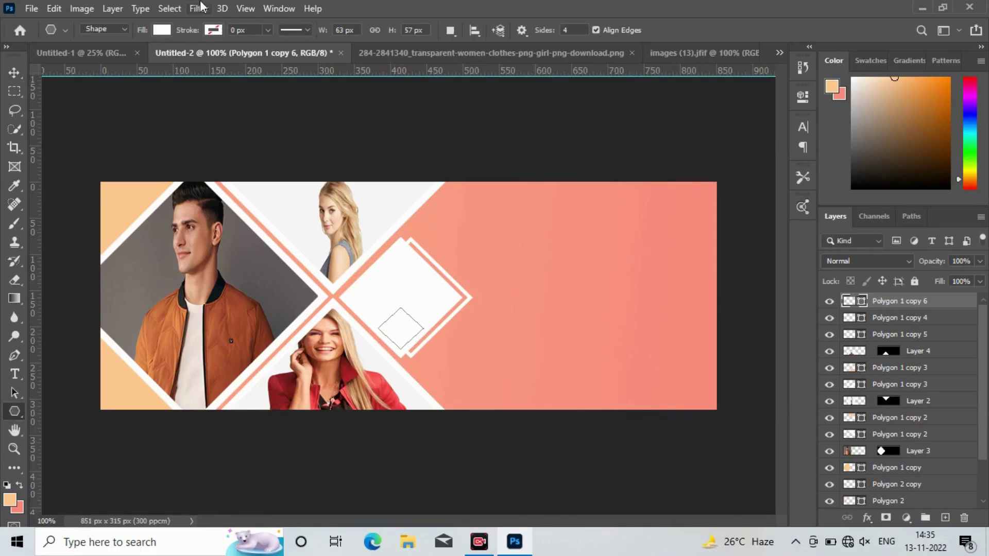
left_click(162, 30)
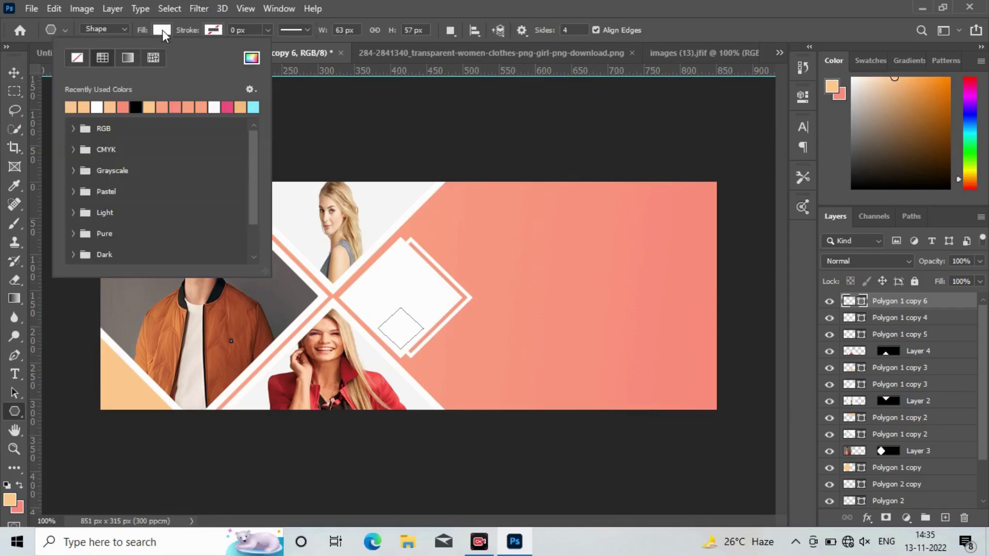
left_click(257, 59)
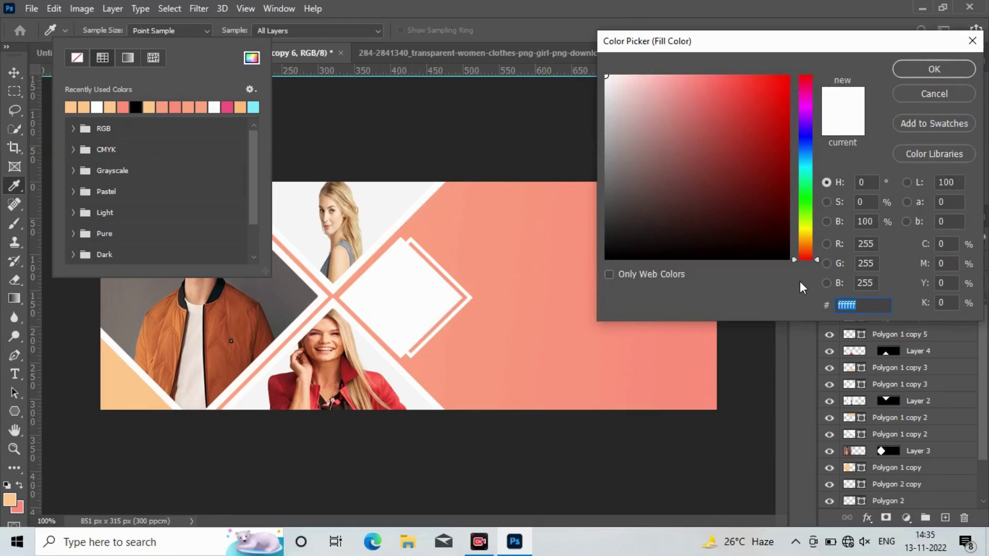
type("fbb")
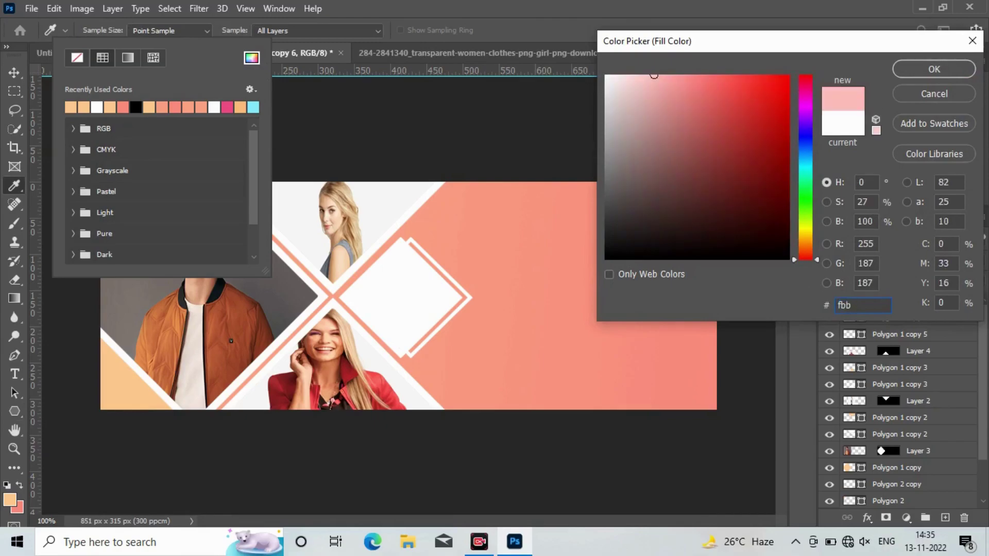
type("6")
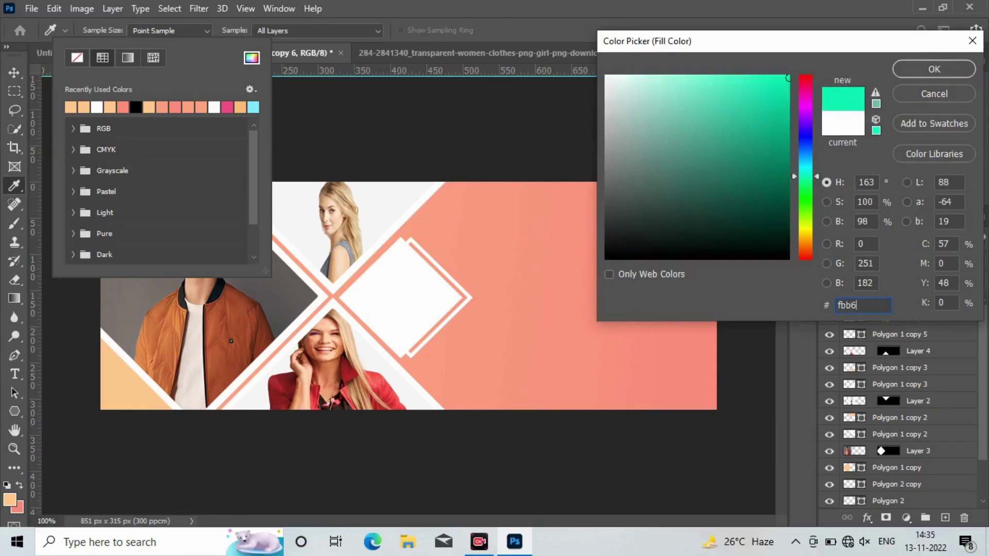
type("b1")
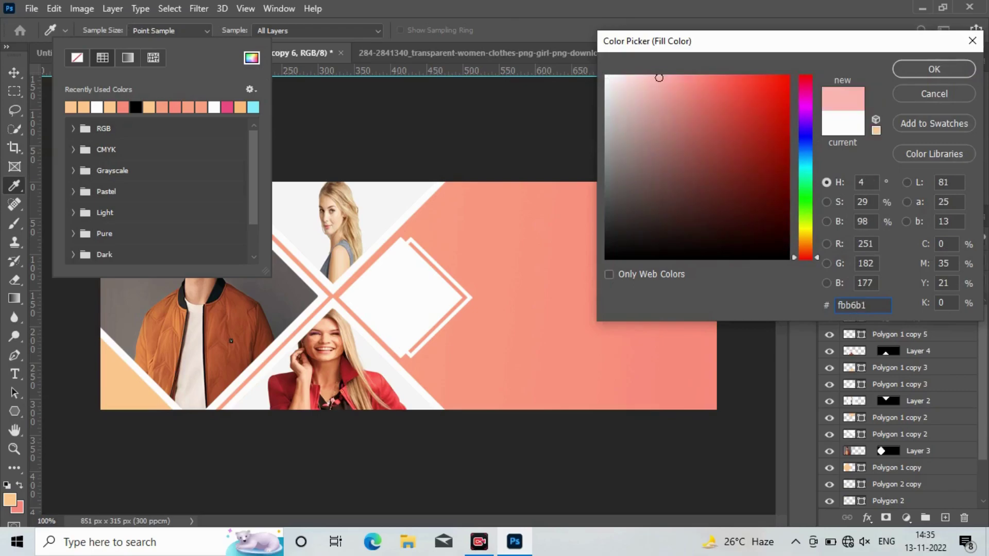
key("Return")
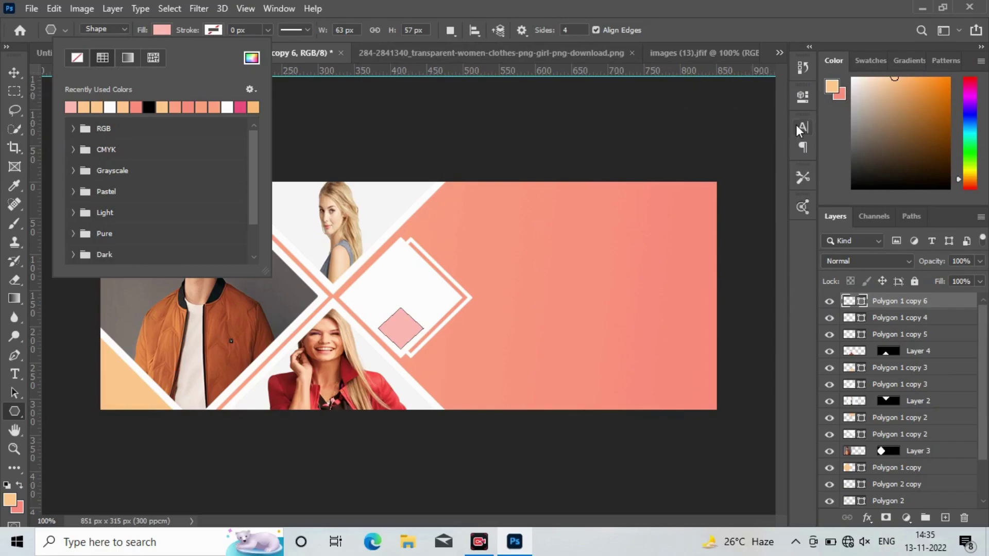
Step: Add a pixel mask to the Polygon 1 copy 6 layer and bring up the fx styles list
left_click(795, 96)
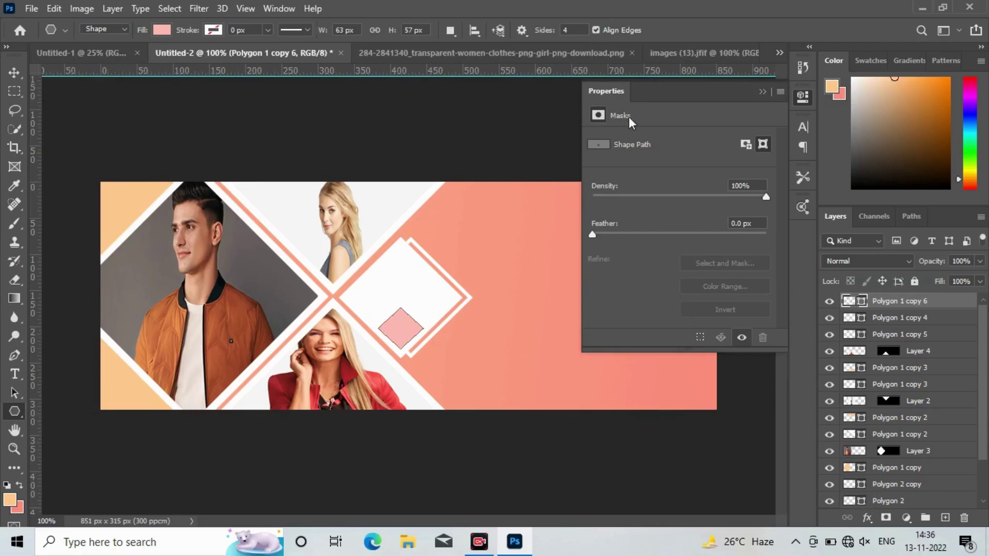
left_click(741, 146)
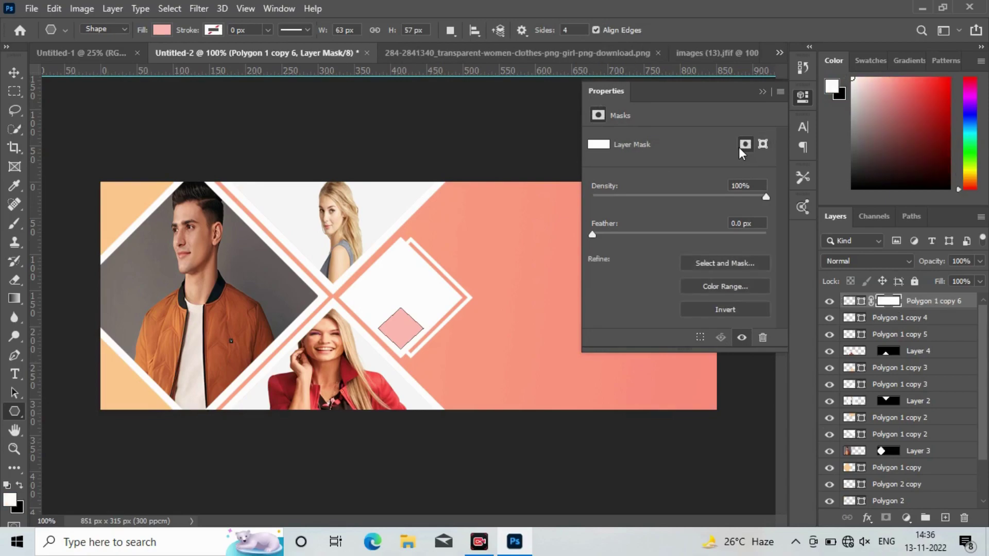
left_click(762, 145)
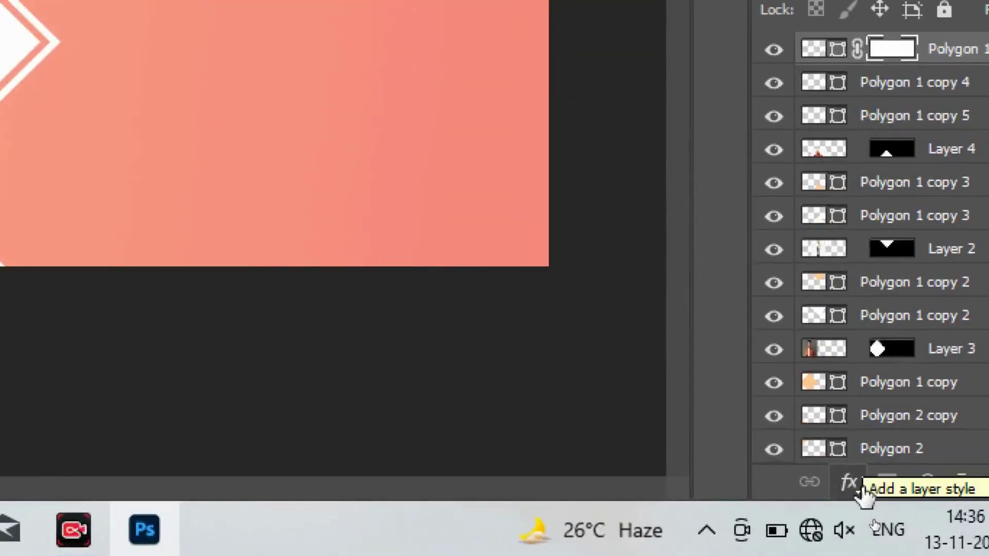
left_click(868, 518)
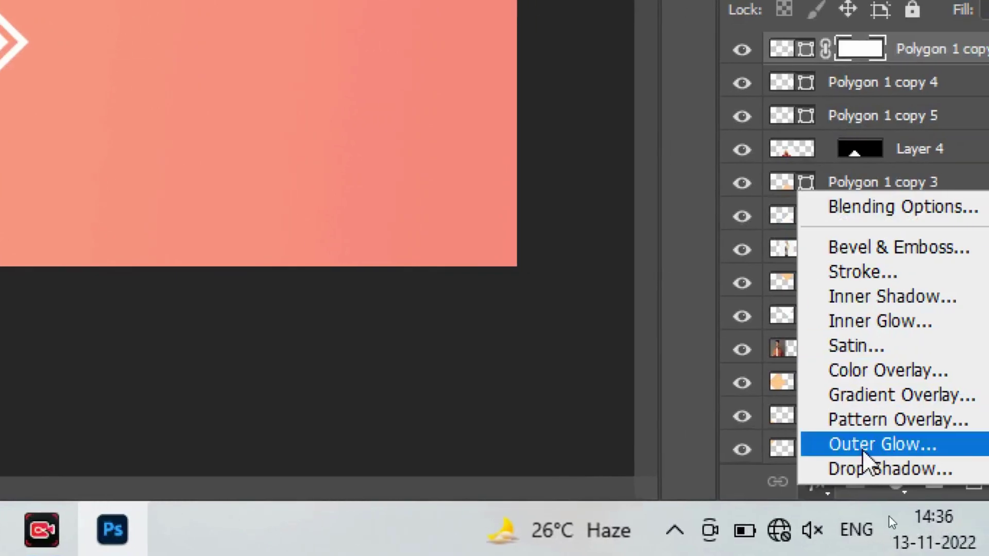
Step: Add a black Multiply drop shadow at 20% opacity, 8 px distance, 18 px size
left_click(856, 467)
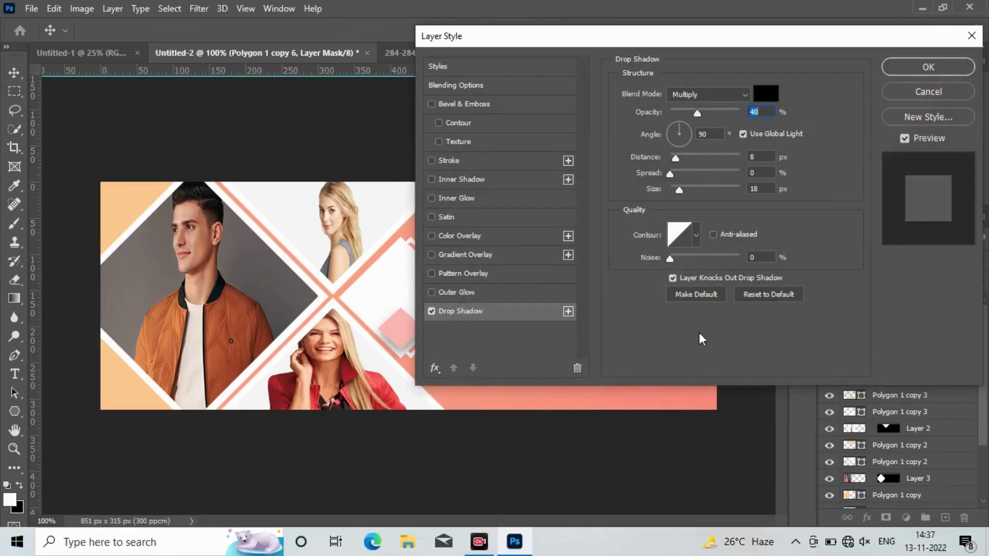
mouse_move(696, 113)
left_mouse_down()
mouse_move(743, 117)
mouse_move(713, 115)
left_mouse_up()
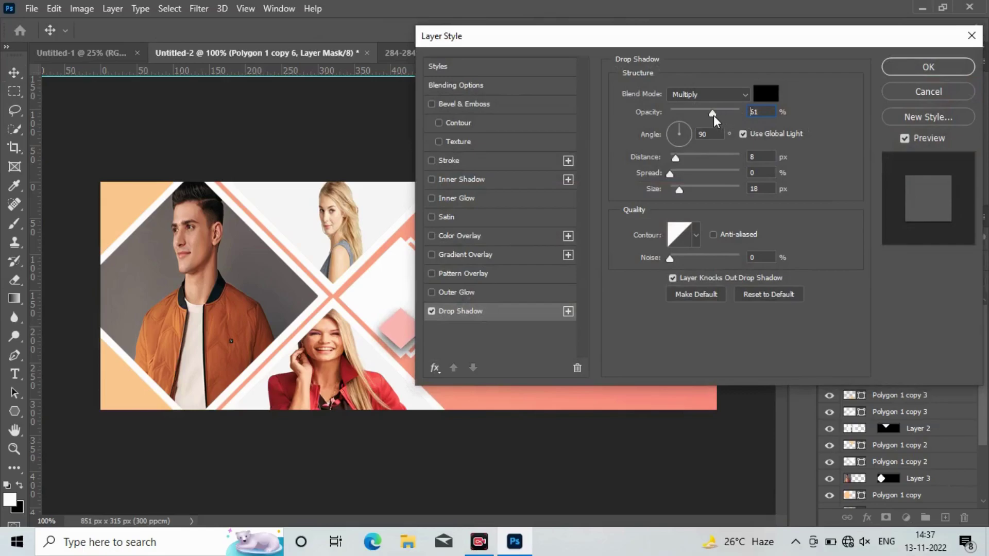
left_click_drag(714, 116, 708, 115)
left_click_drag(705, 116, 700, 116)
left_click_drag(701, 117, 697, 116)
left_click_drag(694, 120, 693, 120)
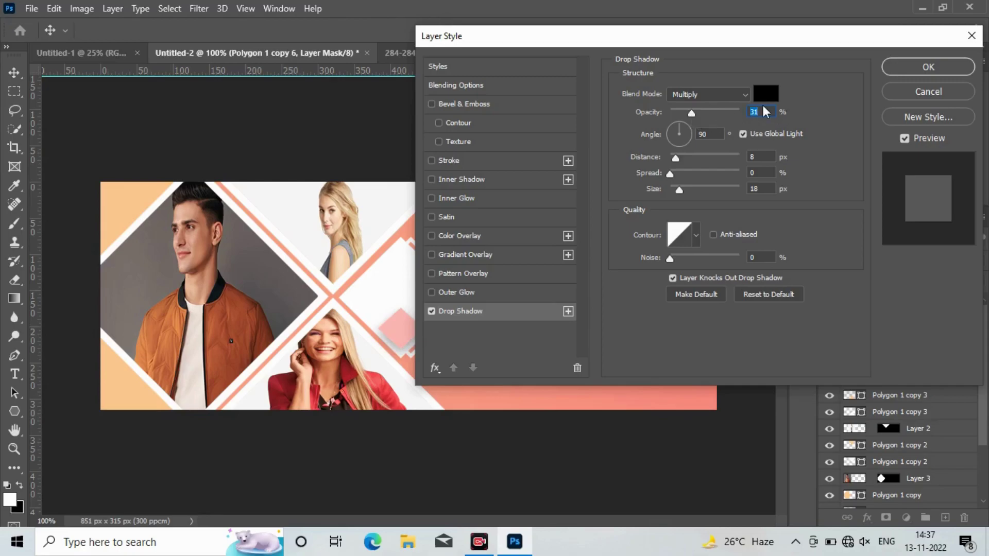
type("20")
left_click(893, 70)
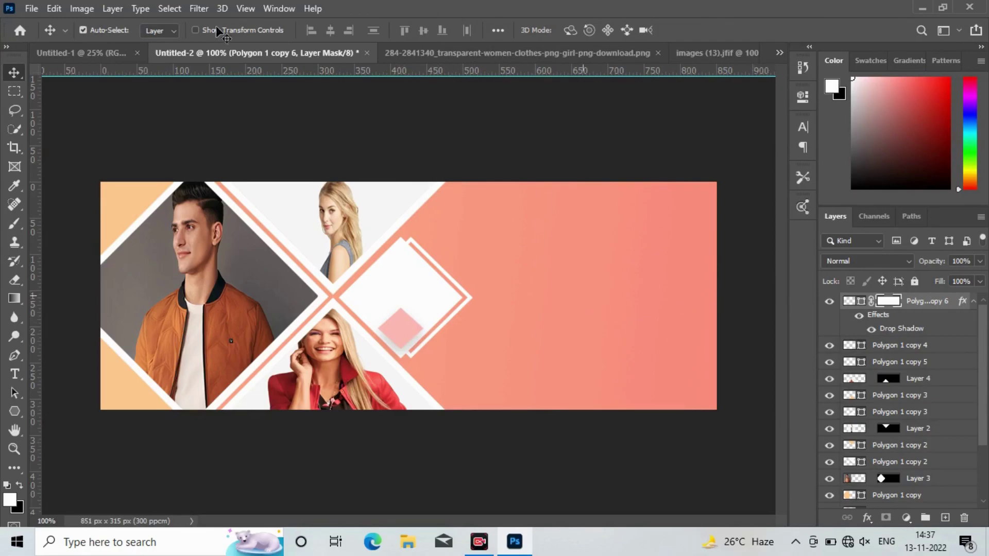
Step: Duplicate Polygon 1 copy 4 above copy 6, scale it to about 36%, and move it to the top-left corner
left_click(423, 290)
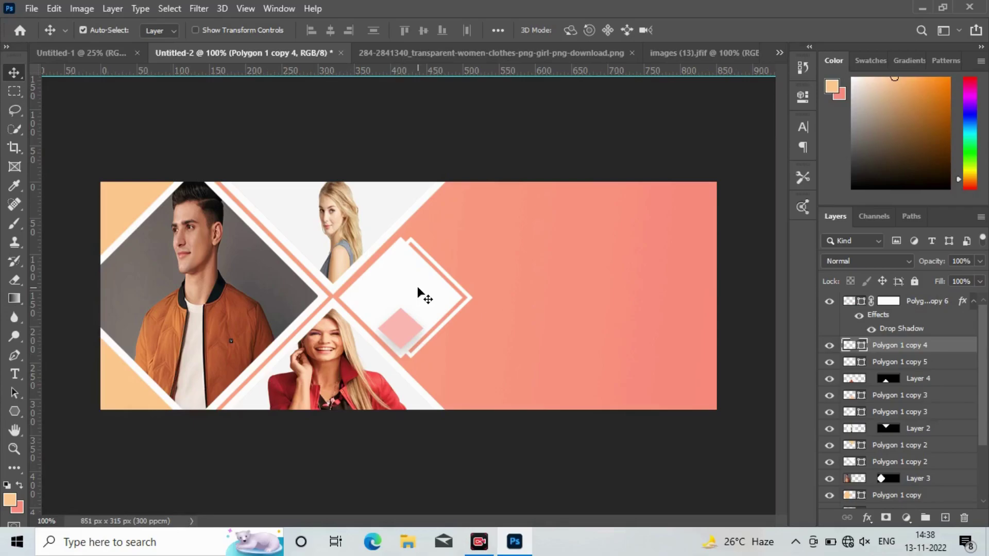
key("ctrl+j")
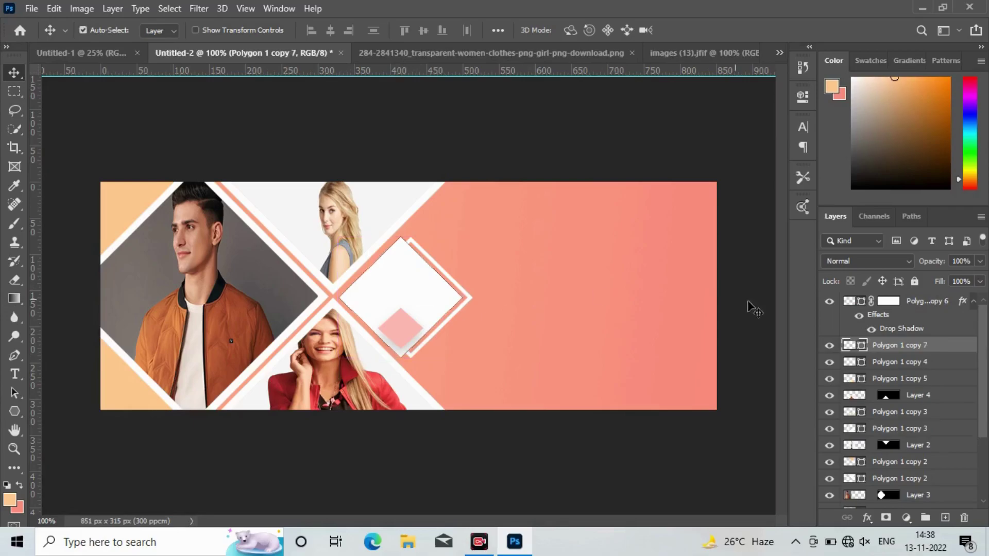
left_click_drag(875, 346, 875, 299)
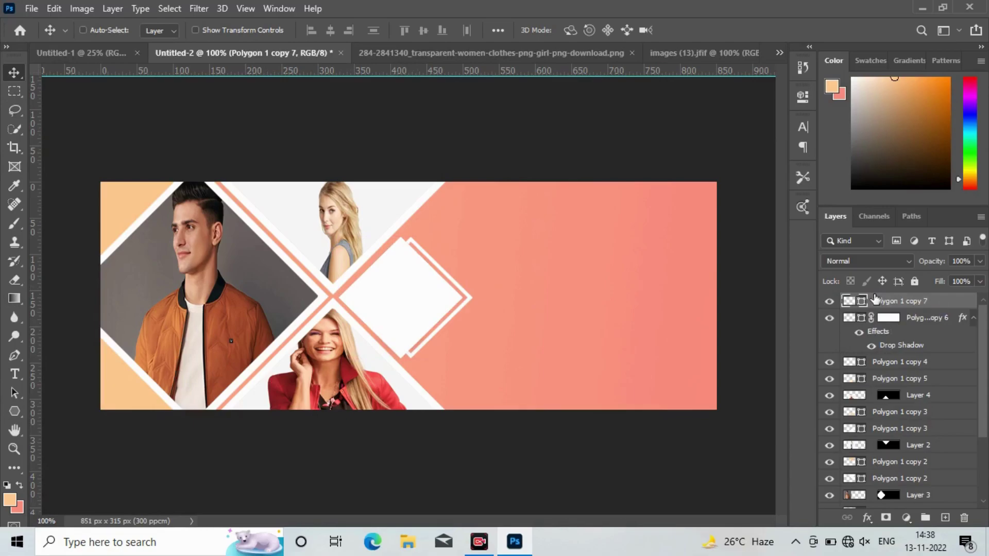
key("ctrl+t")
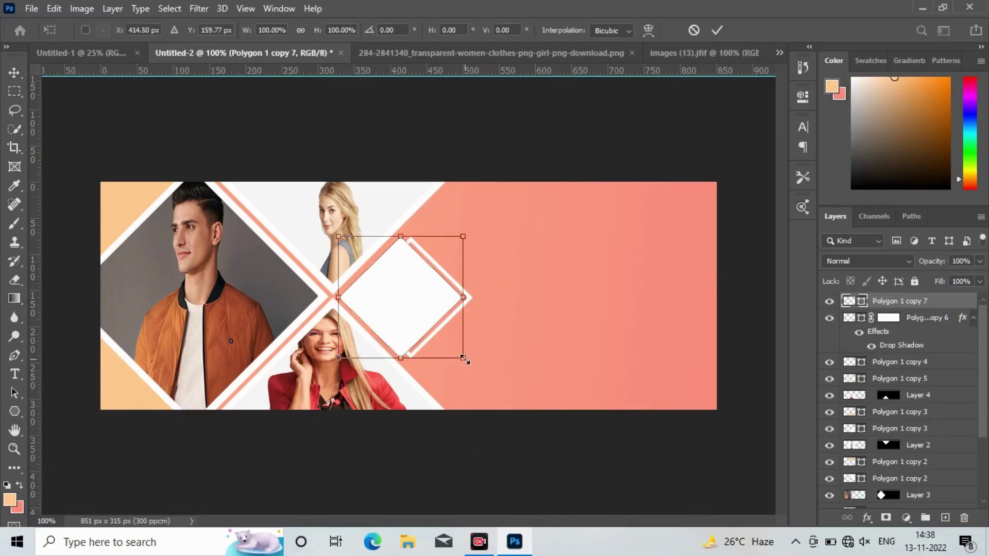
left_click_drag(464, 359, 385, 285)
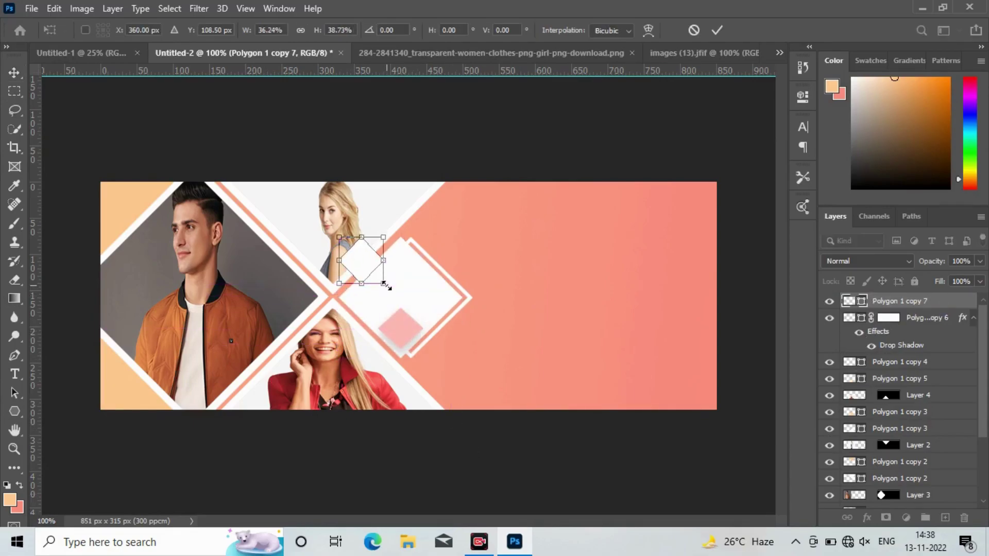
mouse_move(364, 265)
left_mouse_down()
mouse_move(238, 221)
mouse_move(120, 200)
left_mouse_up()
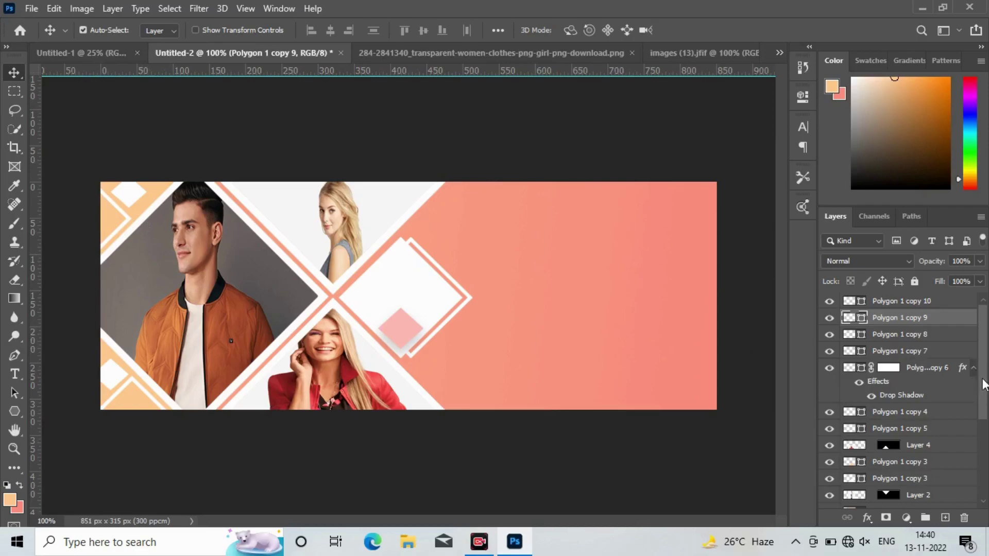
scroll(979, 371, "down", 3)
scroll(971, 350, "up", 3)
left_click(31, 8)
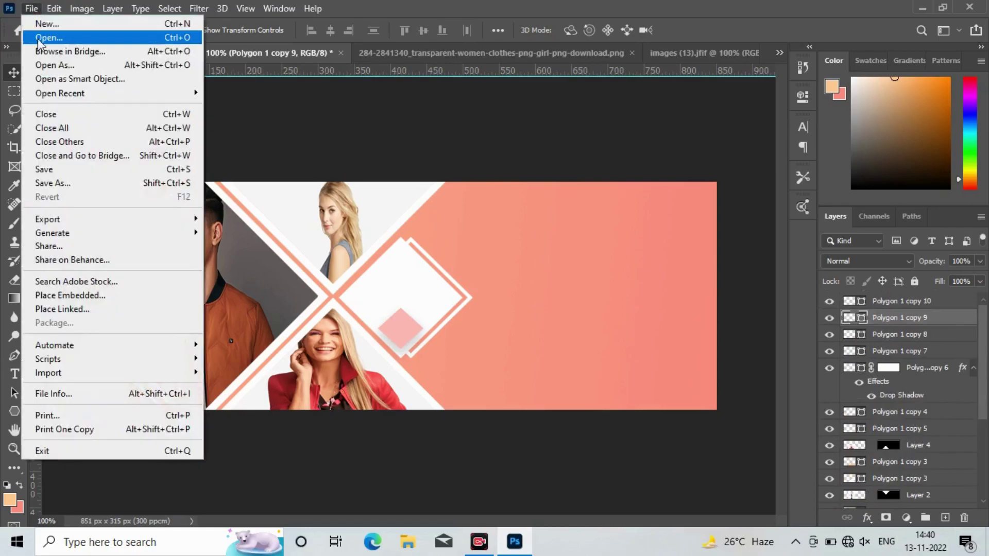
Step: Open the shopping-bag logo and erase its white background with the Magic Eraser
left_click(38, 37)
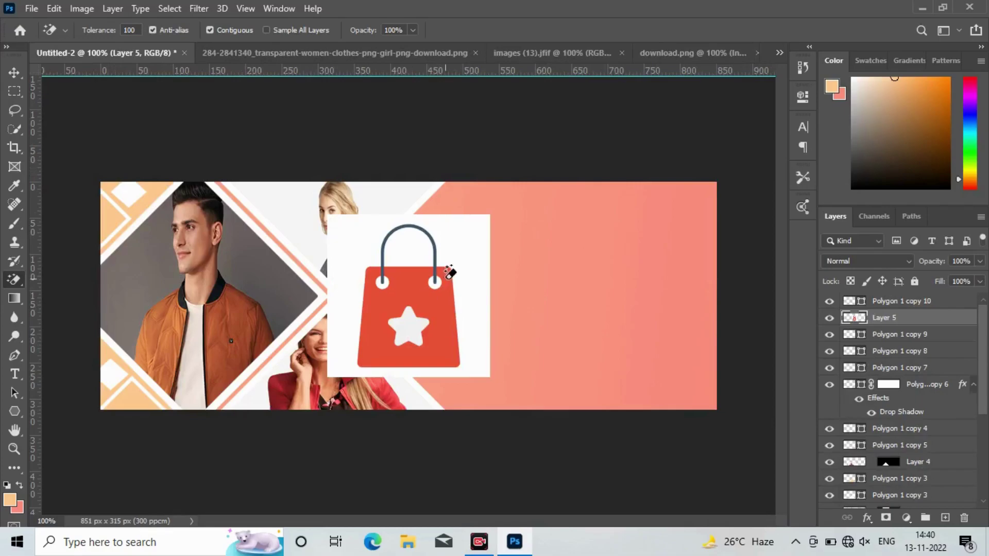
left_click(458, 249)
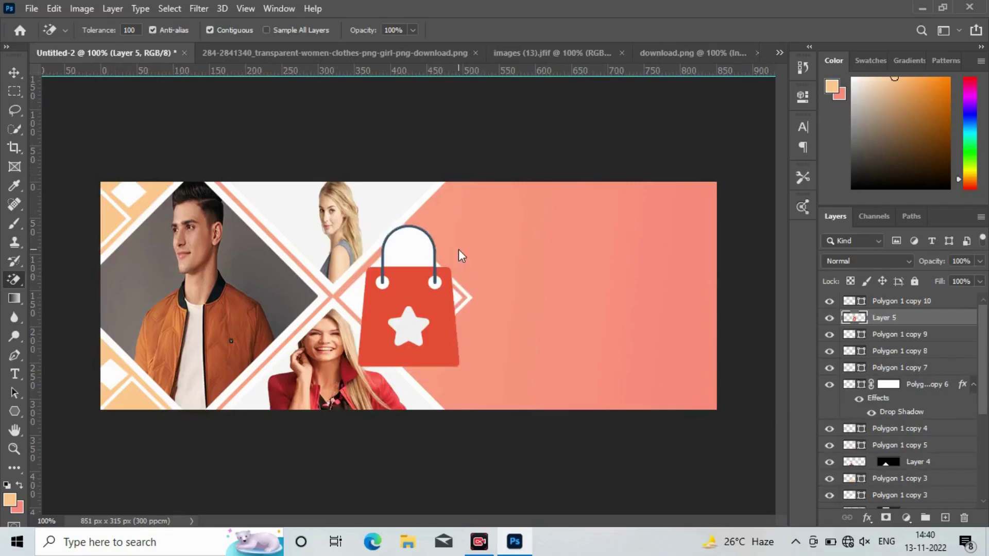
left_click(412, 260)
left_click(409, 327)
key("v")
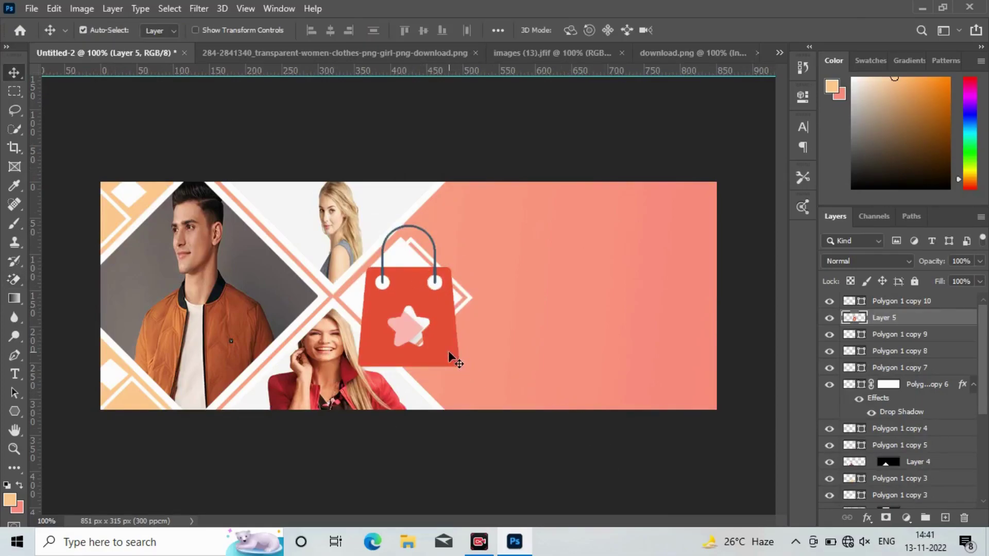
Step: Scale the bag logo down and place it at the top of the central white diamond
key("ctrl+t")
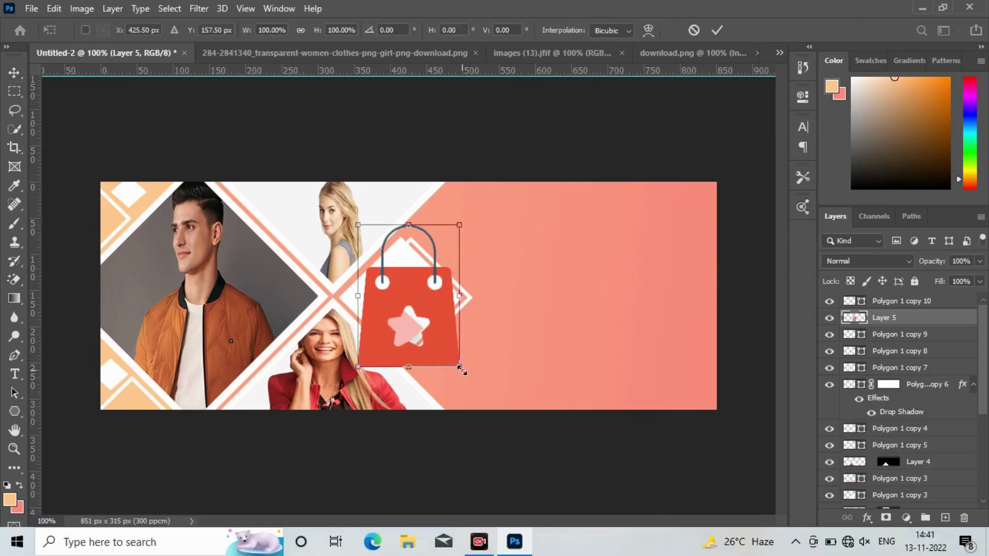
mouse_move(460, 367)
left_mouse_down()
mouse_move(375, 251)
mouse_move(395, 293)
mouse_move(395, 276)
mouse_move(402, 282)
left_mouse_up()
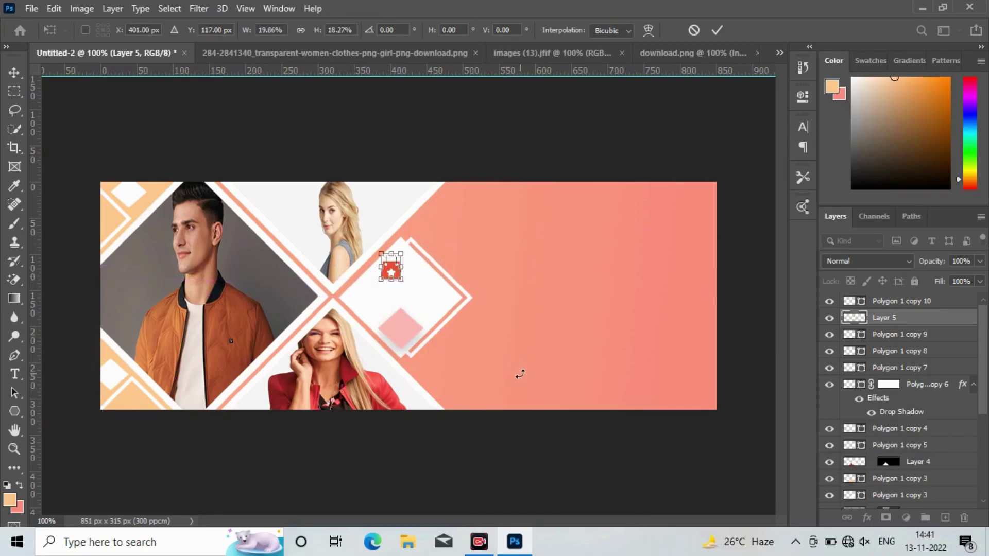
key("Return")
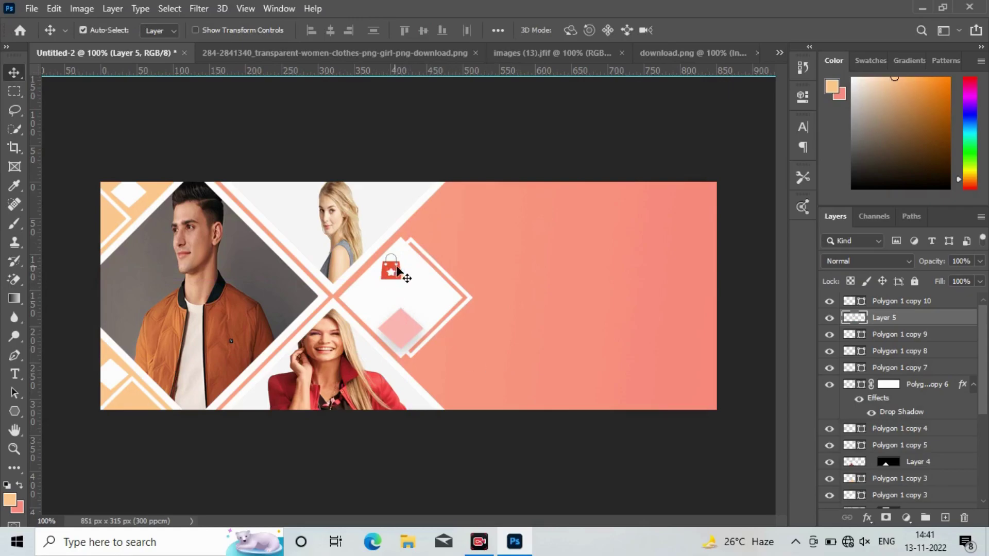
left_click_drag(399, 268, 406, 268)
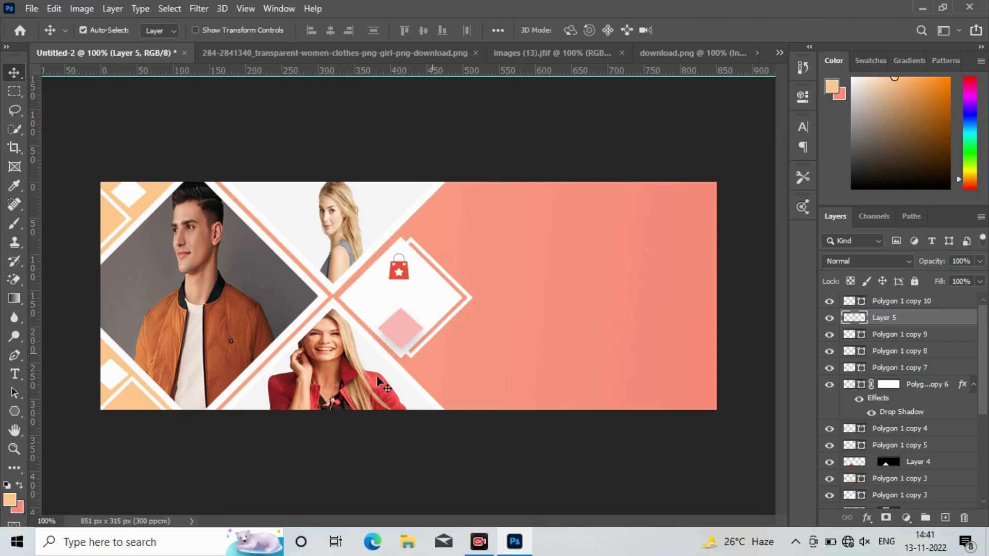
left_click(14, 374)
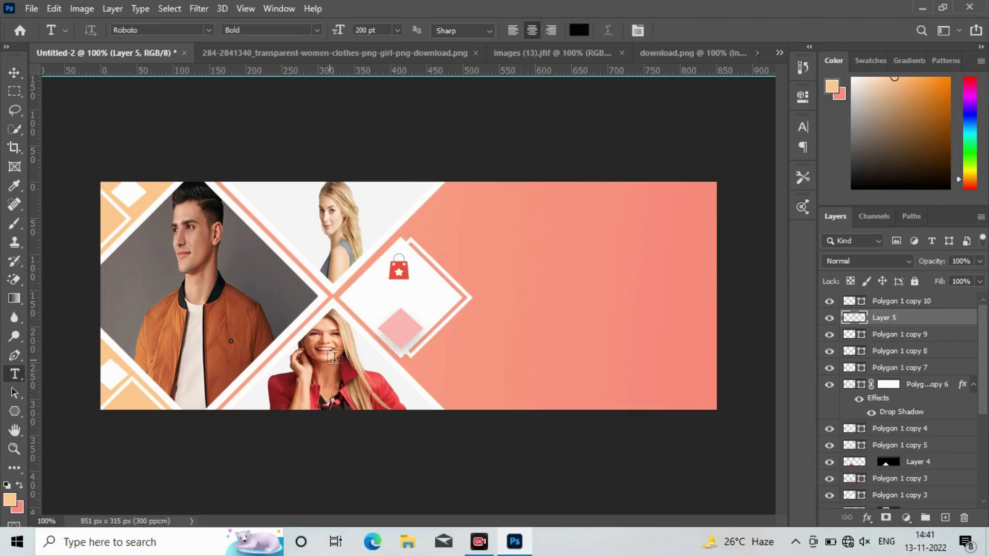
Step: Add small peach 'Company Name' text beneath the bag icon inside the central diamond
left_click(497, 324)
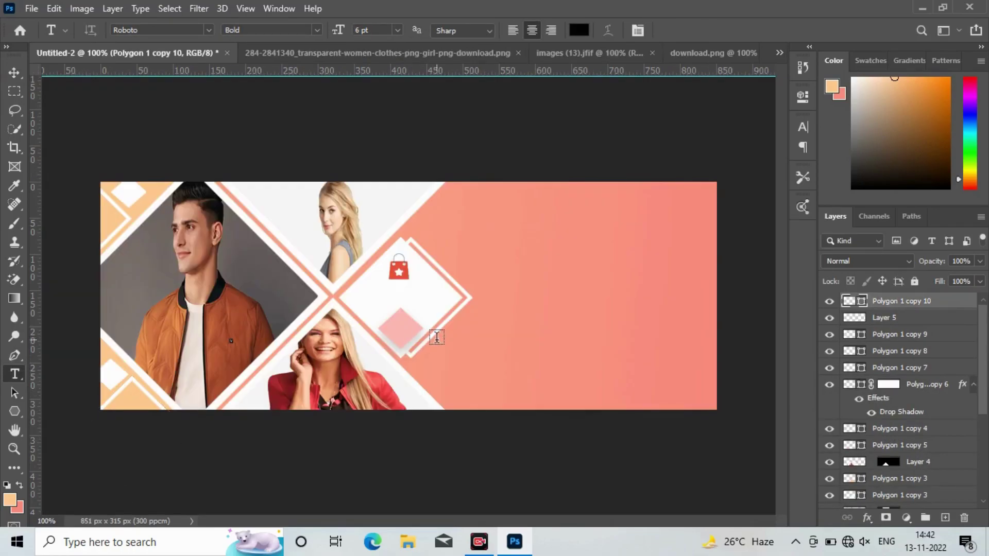
left_click(437, 338)
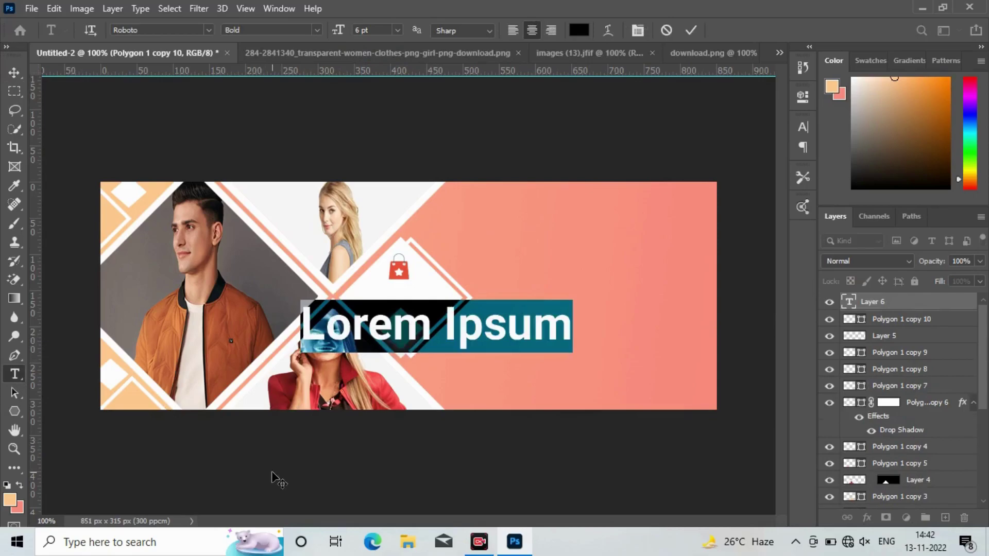
type("Compa")
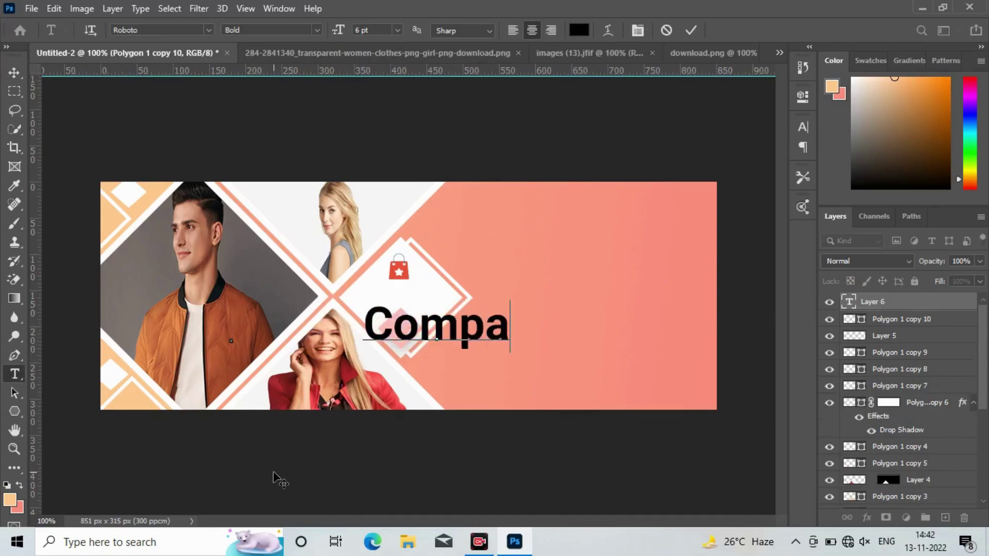
type("ny N")
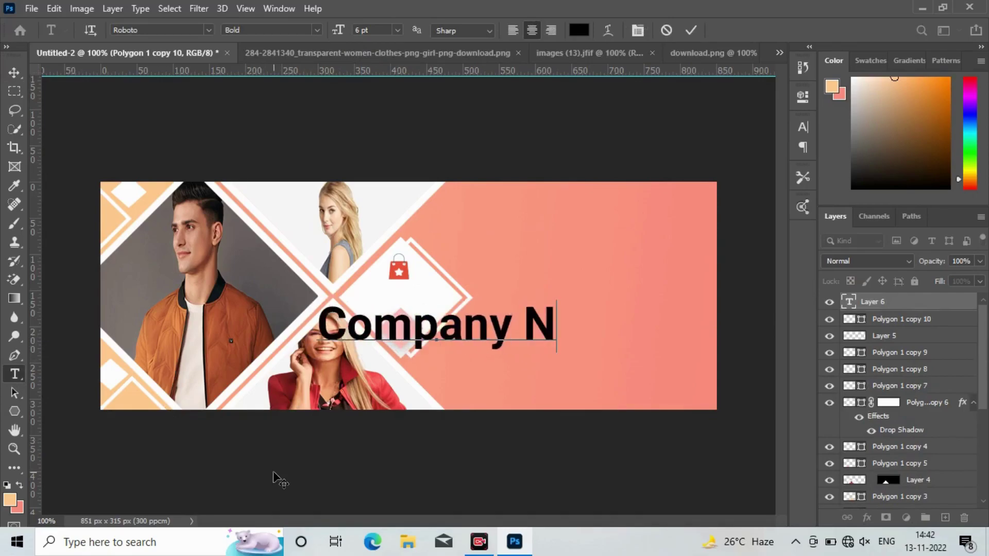
type("ame")
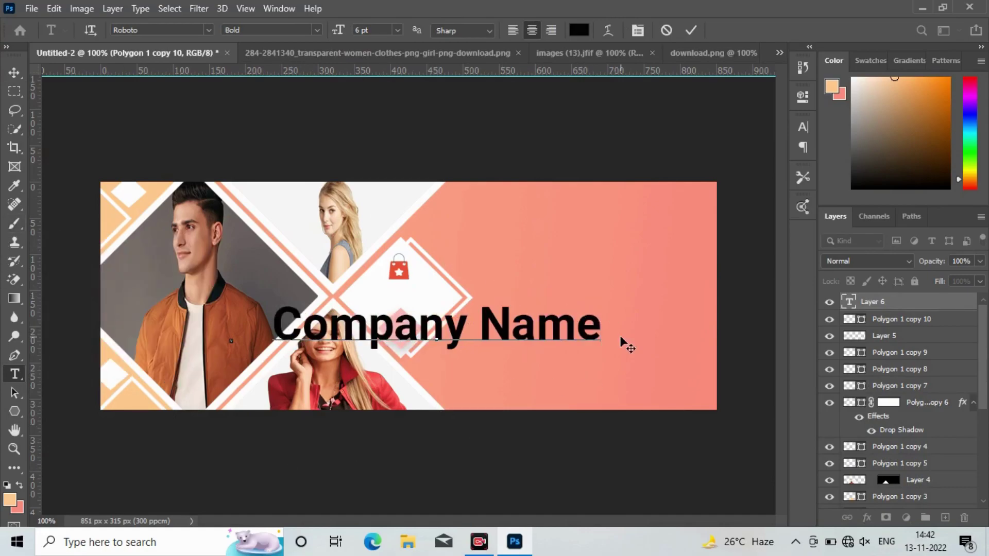
key("shift+Left")
key("shift+Left")
key("ctrl+a")
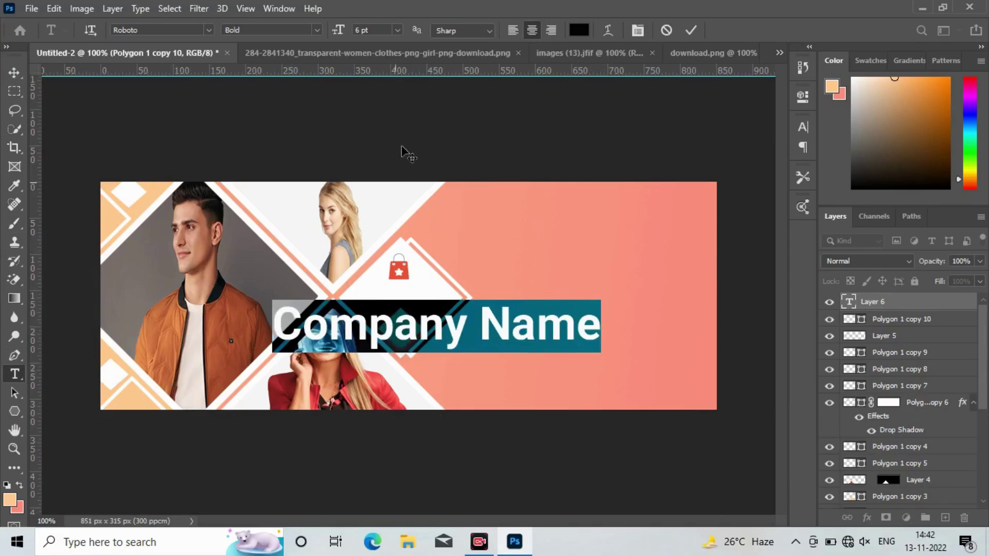
key("Escape")
Step: Select the Pen tool, add a vertical guide at about 579 px, and reset default colours
key("v")
left_click(14, 410)
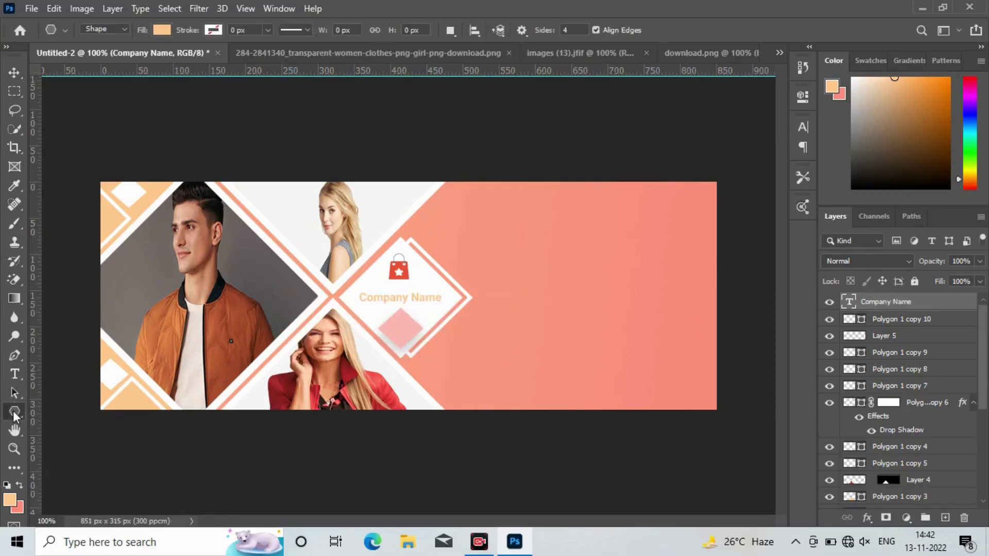
left_click(11, 354)
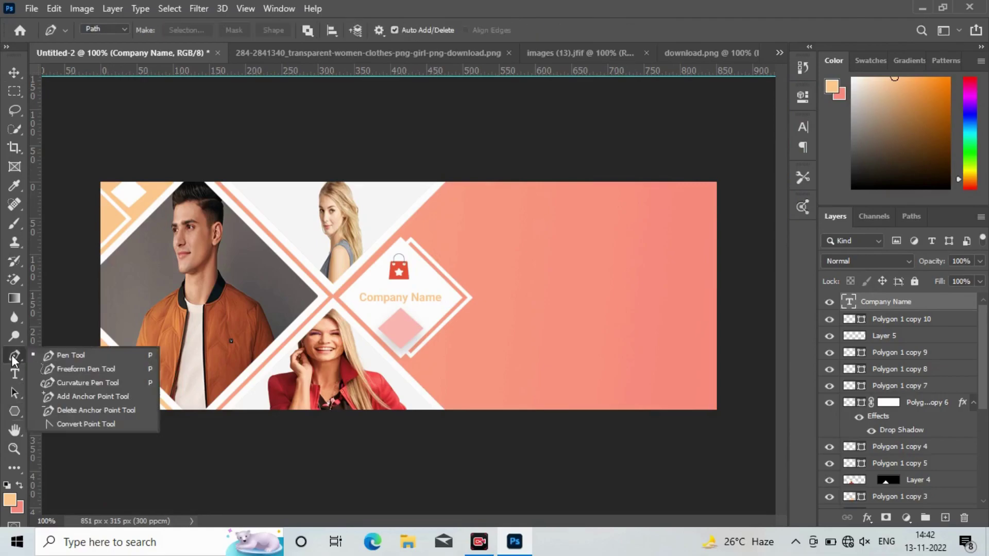
left_click(56, 357)
left_click_drag(36, 357, 497, 457)
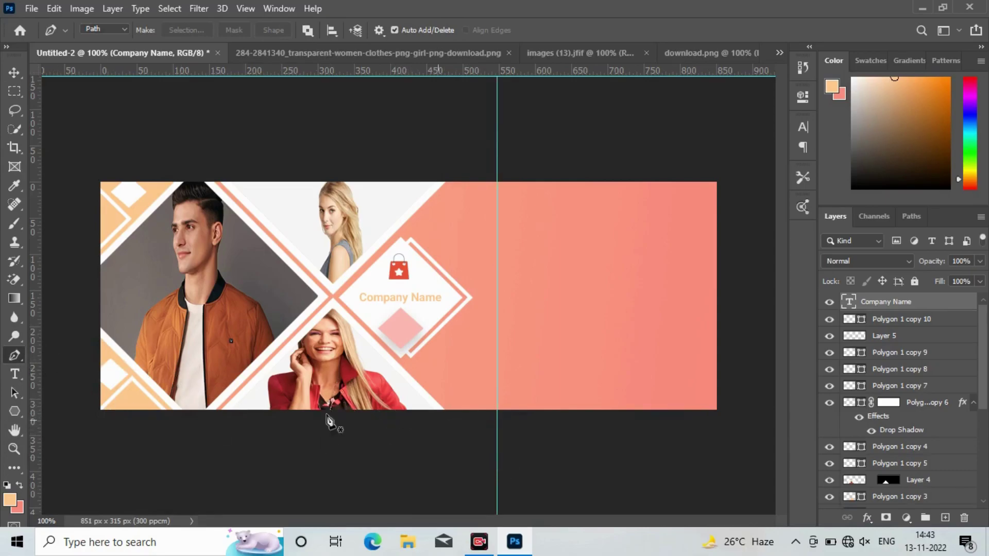
left_click_drag(41, 335, 552, 409)
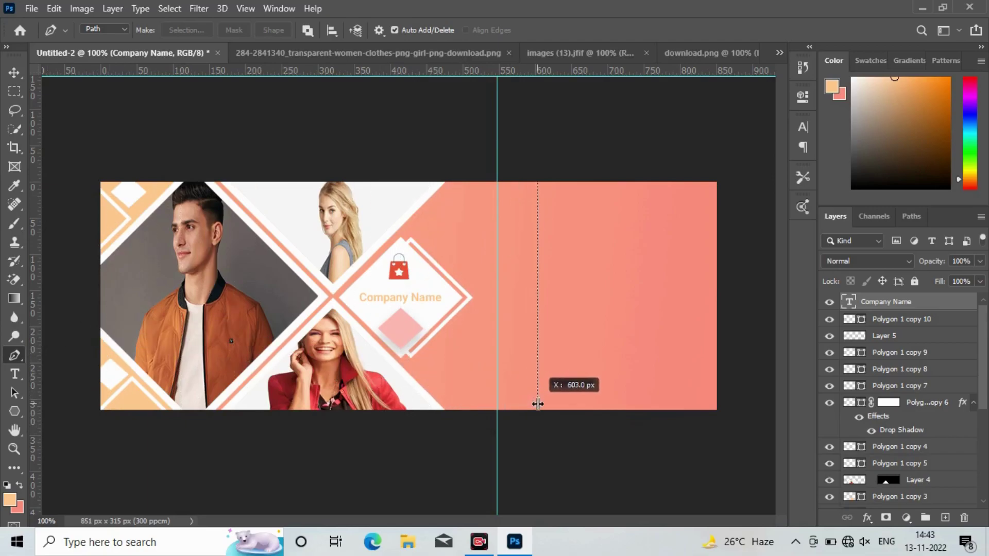
key("d")
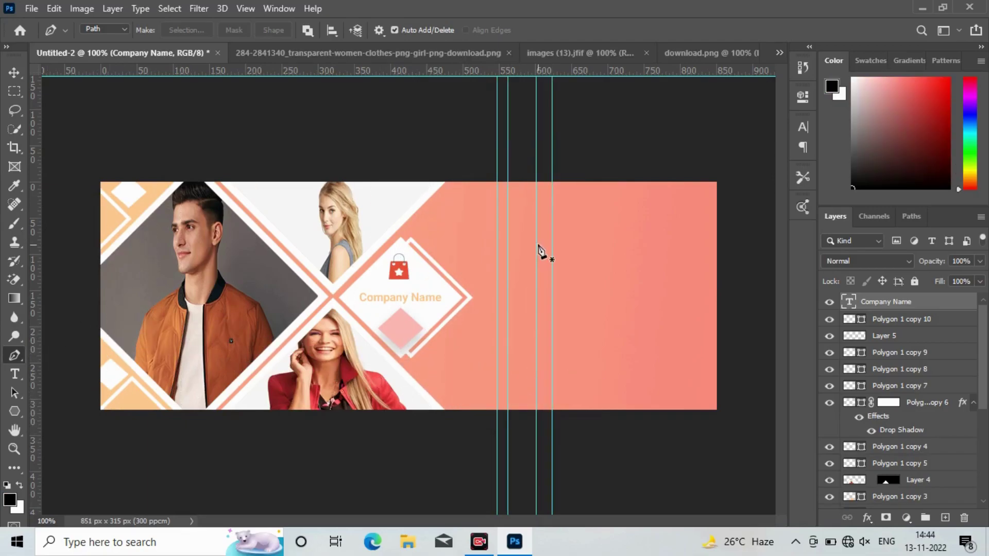
Step: Trace a closed left-bracket outline with the Pen and convert it to a selection
left_click(536, 244)
left_click(497, 244)
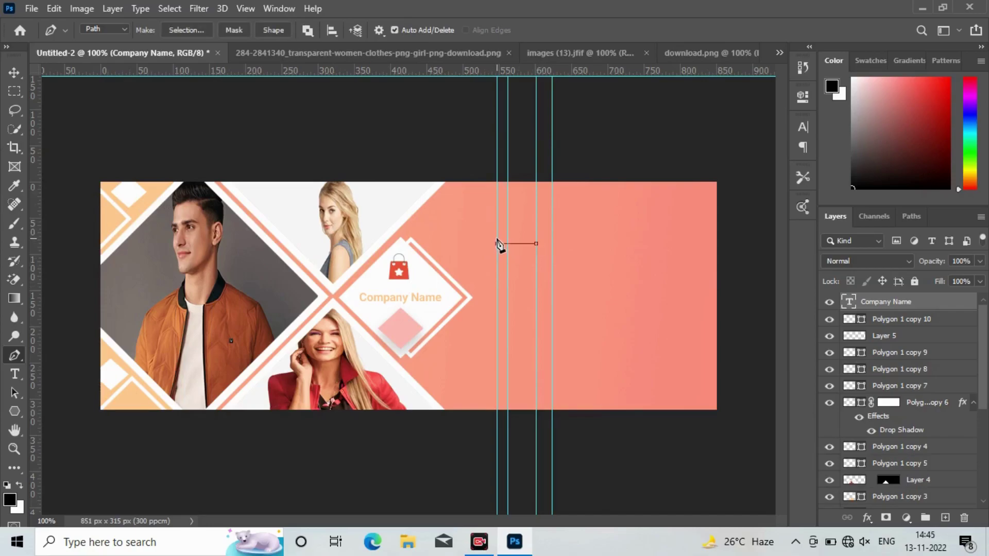
left_click(497, 377)
left_click(536, 367)
left_click(507, 252)
left_click(536, 253)
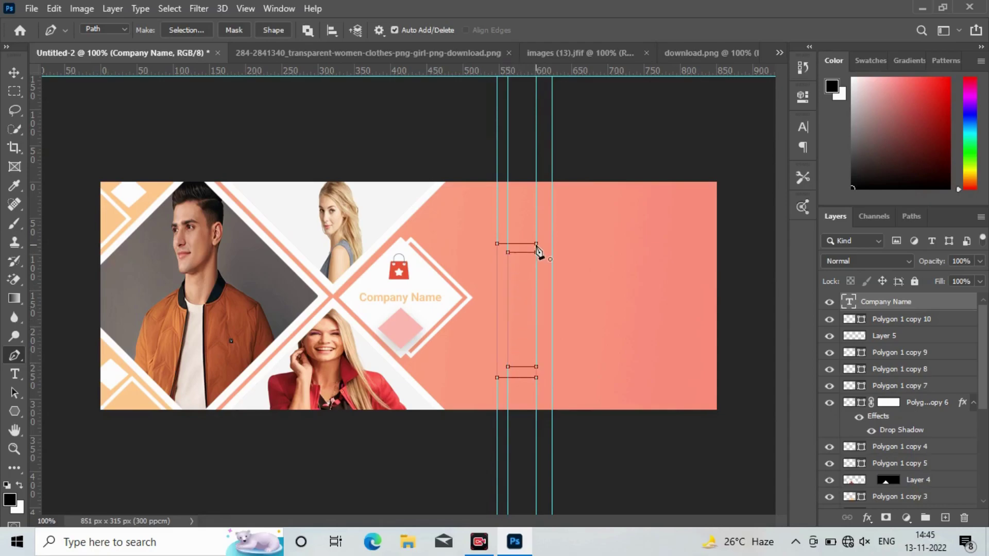
left_click(536, 244)
key("ctrl+Return")
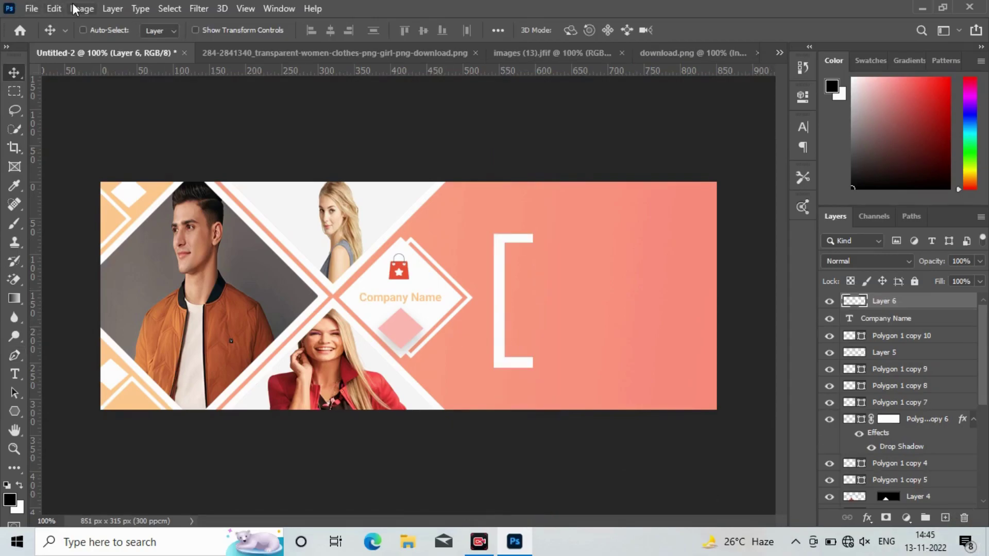
Step: Duplicate the bracket layer, flip the copy horizontally, and move it right to form '[ ]'
key("ctrl+j")
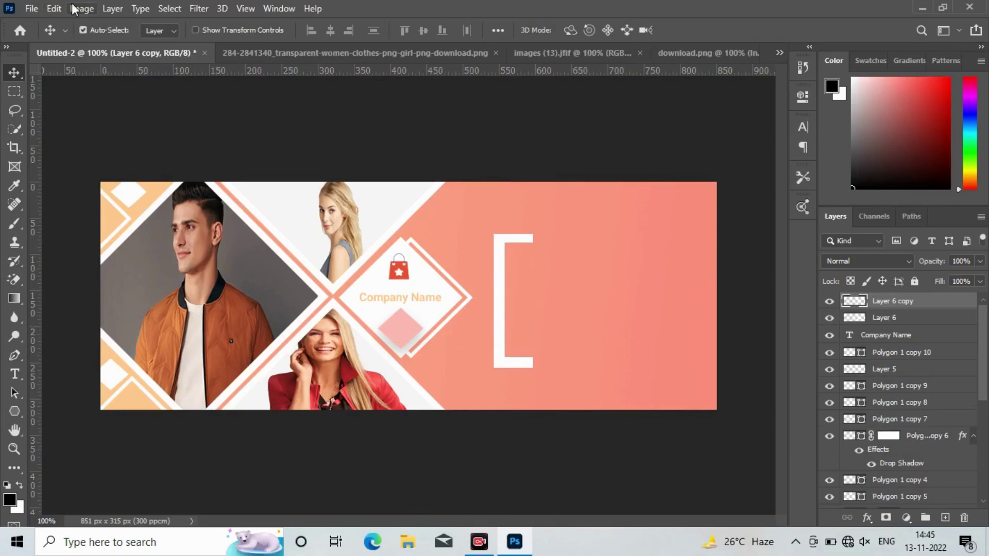
left_click(54, 9)
left_click(278, 345)
left_click(54, 9)
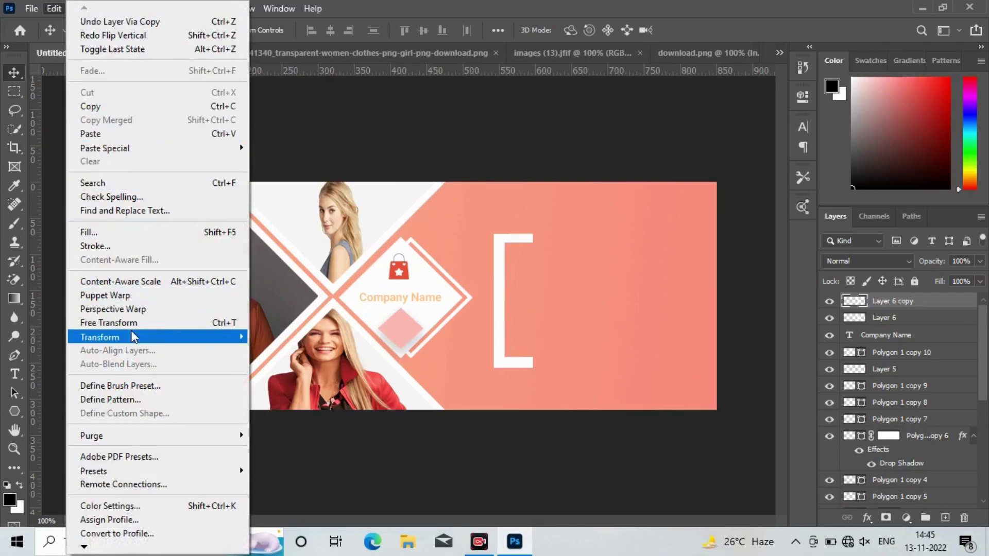
mouse_move(100, 337)
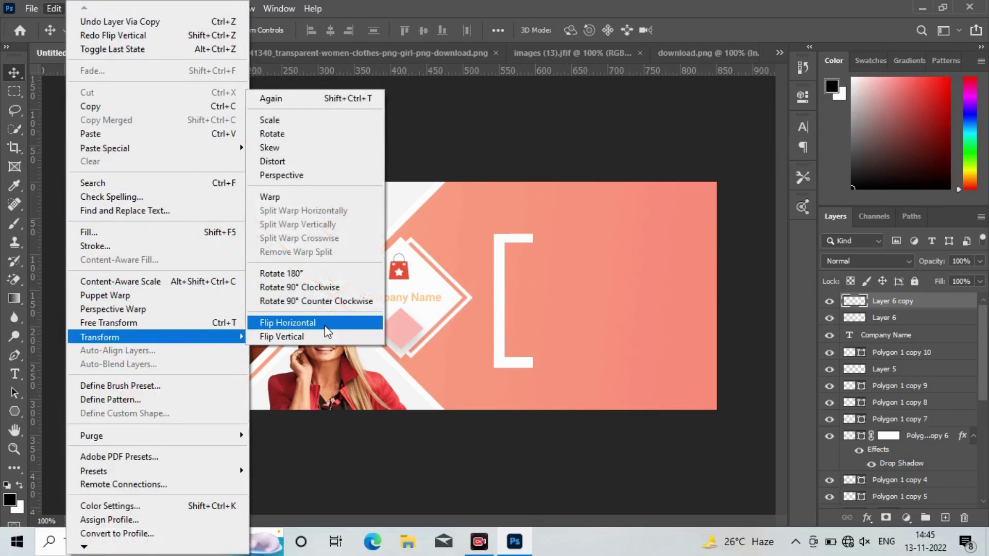
left_click(321, 316)
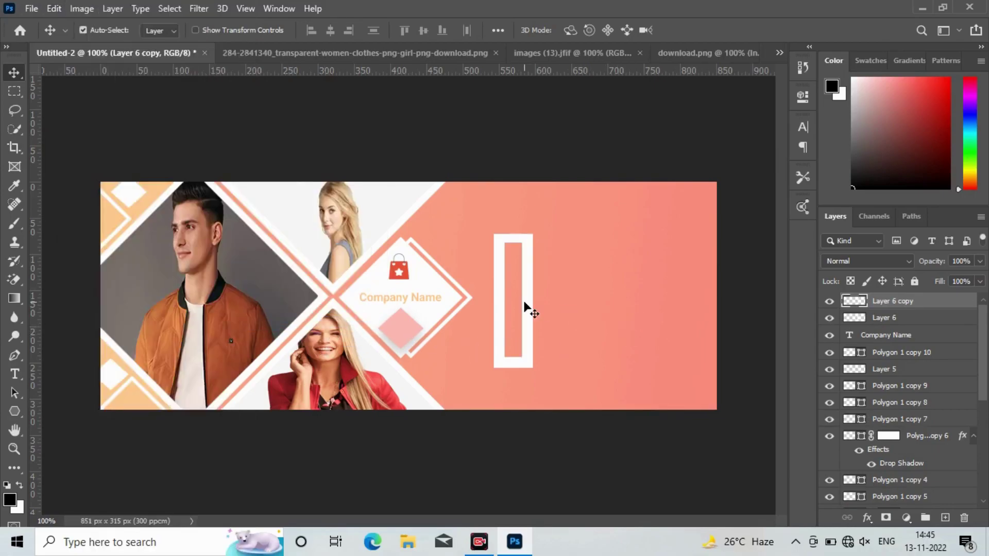
left_click_drag(526, 308, 626, 307)
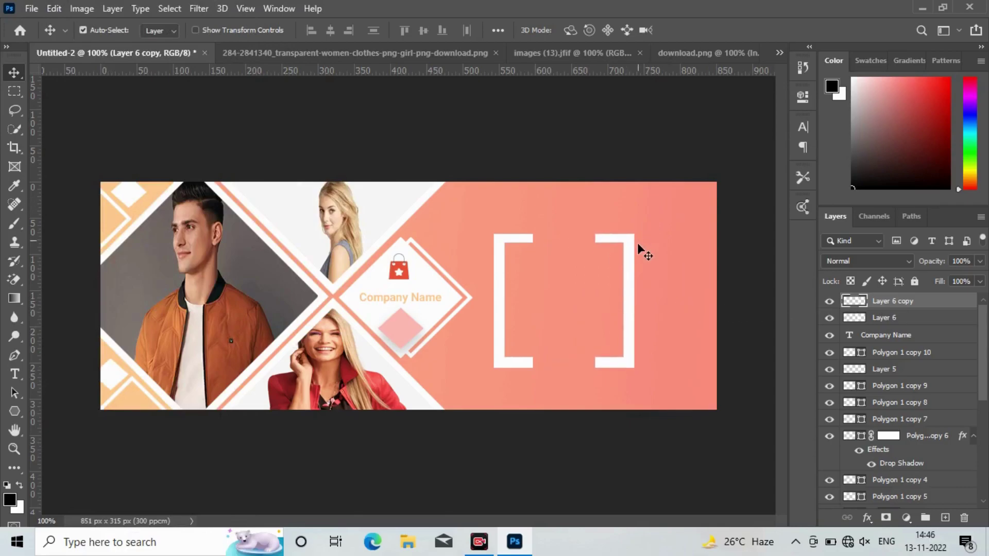
mouse_move(636, 246)
left_mouse_down()
mouse_move(569, 273)
mouse_move(638, 292)
left_mouse_up()
Step: Draw a small rectangle between the bracket bottoms and give it a light orange fill
left_click(15, 411)
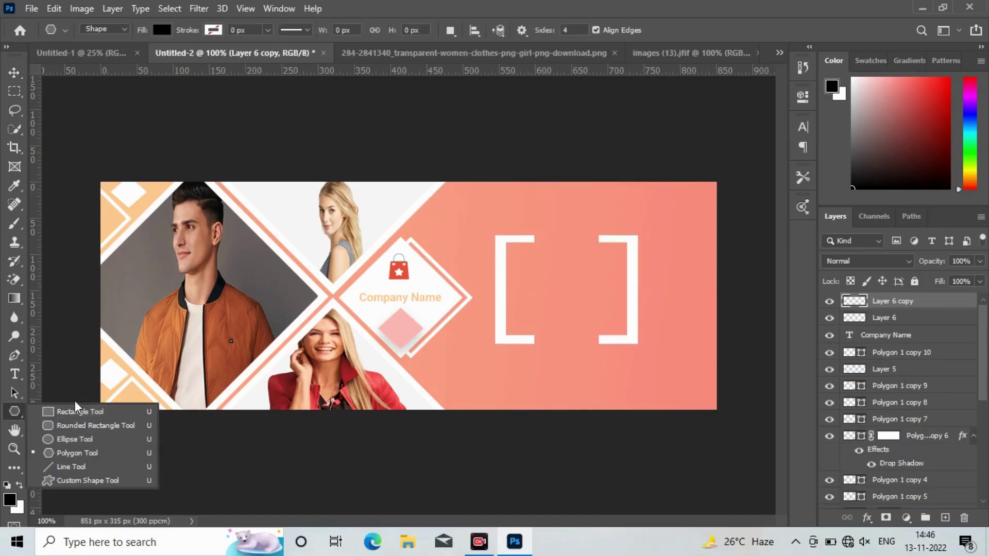
left_click(76, 411)
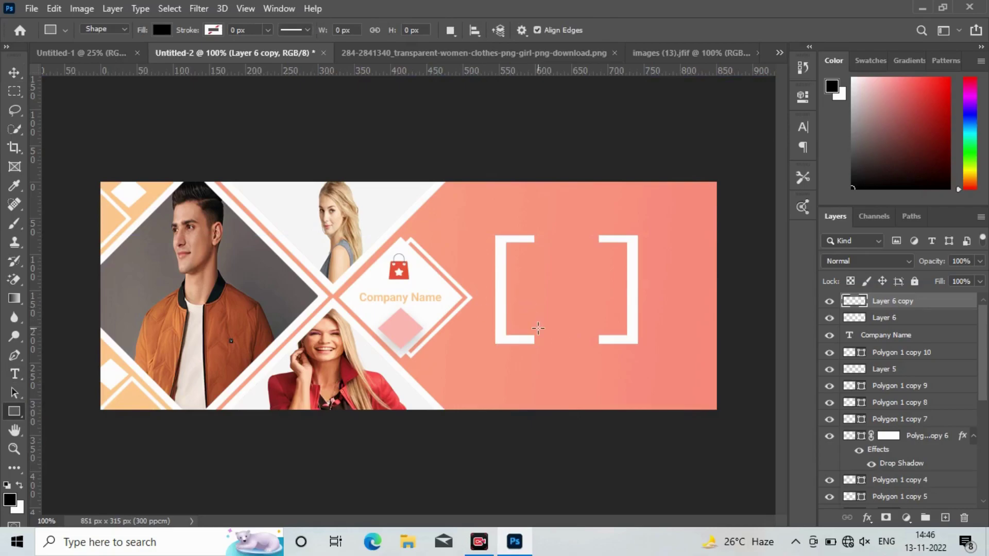
left_click_drag(538, 328, 593, 348)
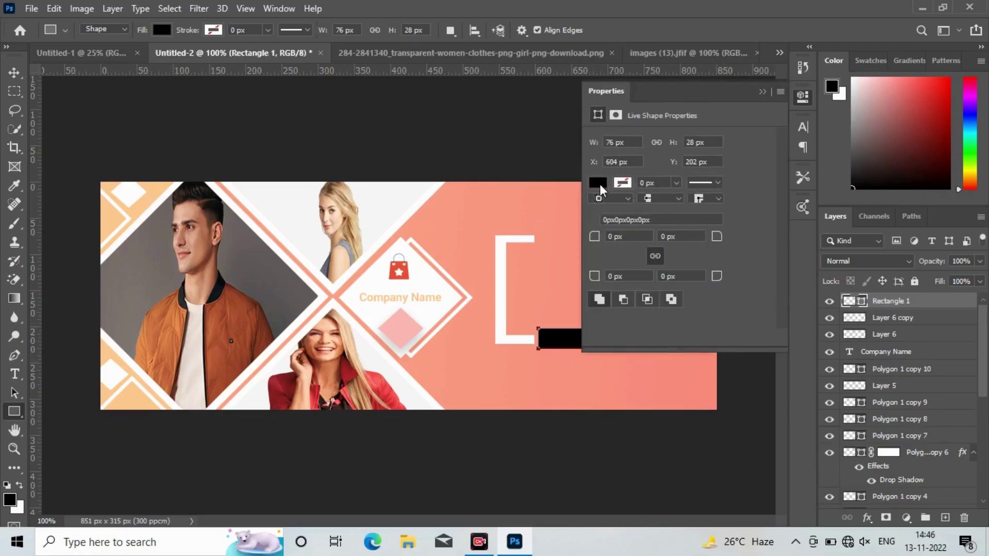
left_click(597, 183)
left_click(638, 260)
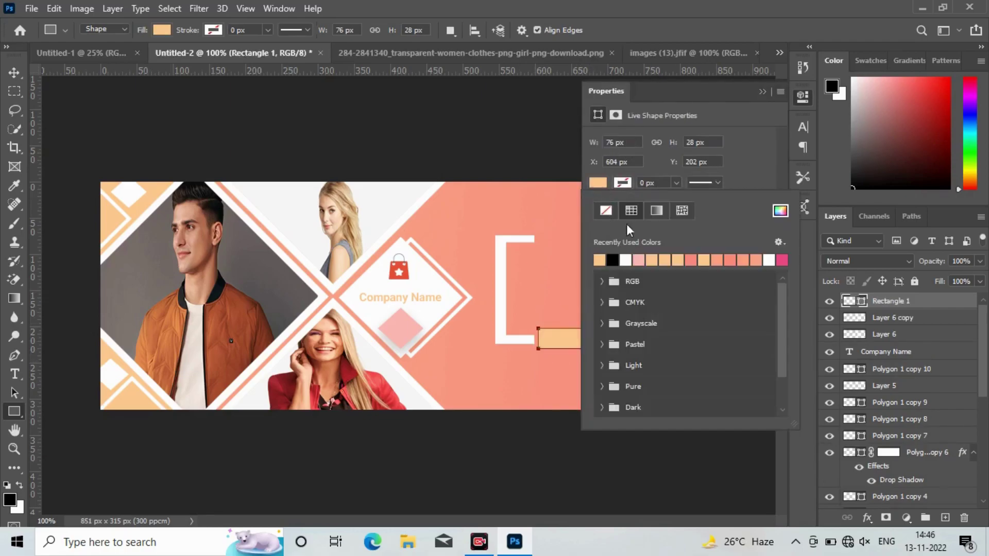
Step: Set the rectangle to no fill with a light orange 5 px outline
left_click(622, 183)
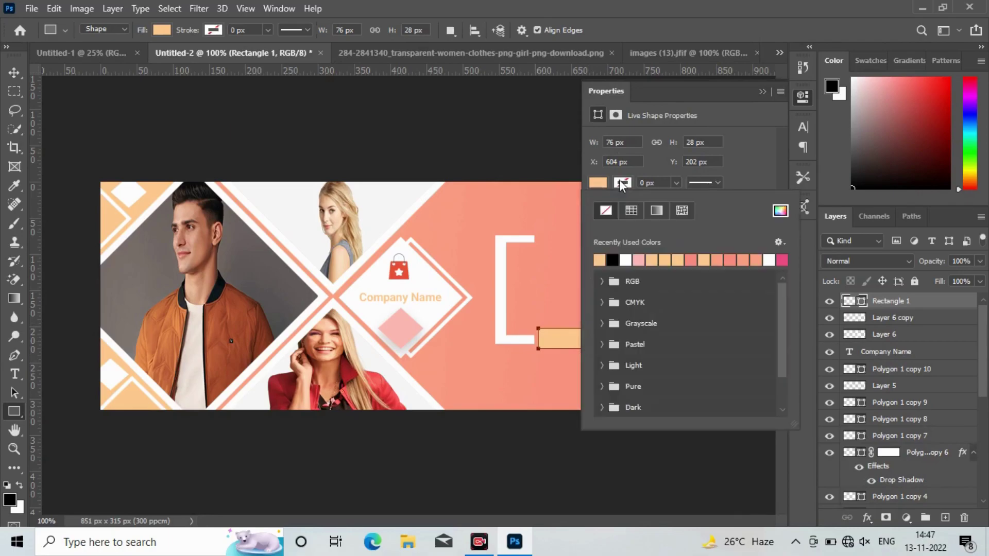
left_click(598, 183)
left_click(606, 210)
left_click(599, 260)
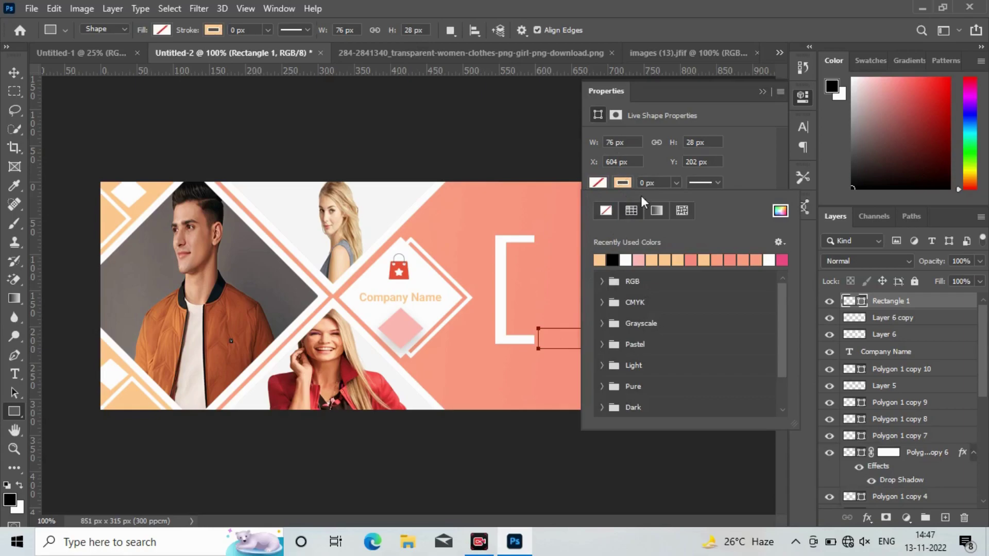
left_click(640, 182)
type("1")
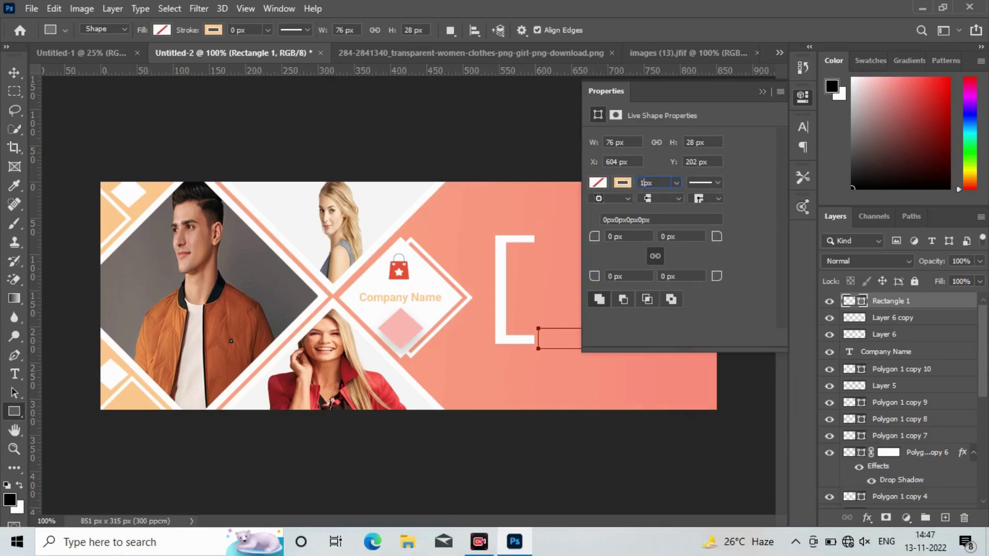
key("Return")
left_click(14, 72)
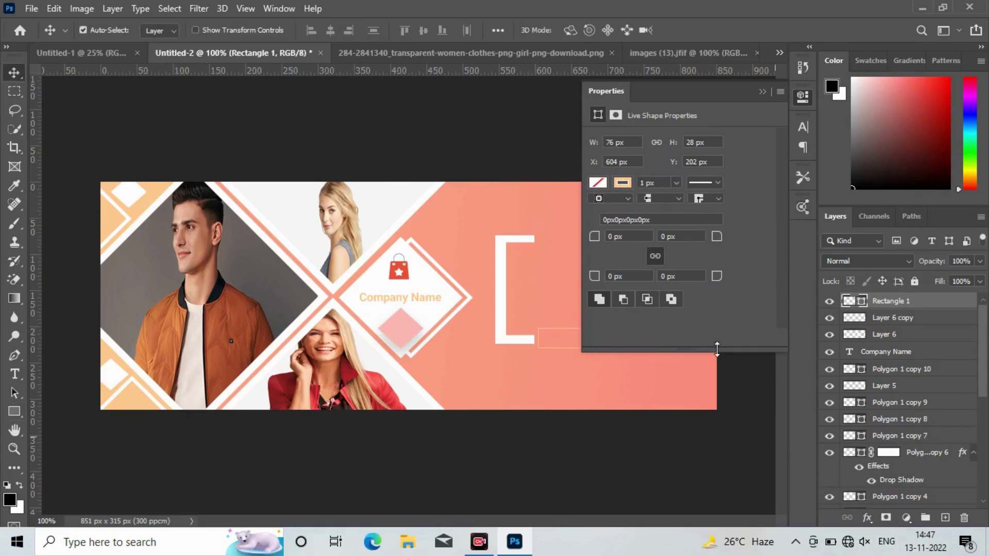
left_click(640, 182)
key("Return")
left_click(764, 91)
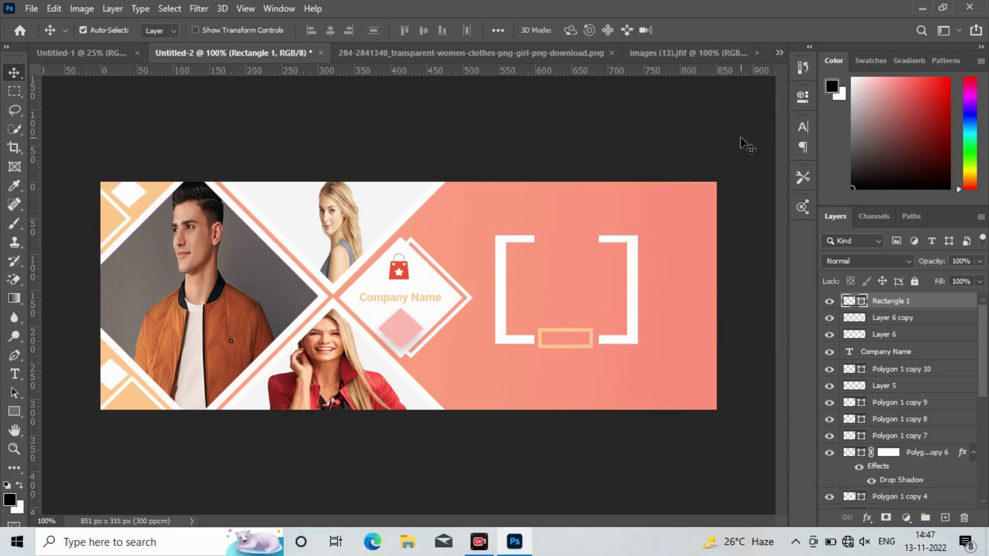
left_click(14, 374)
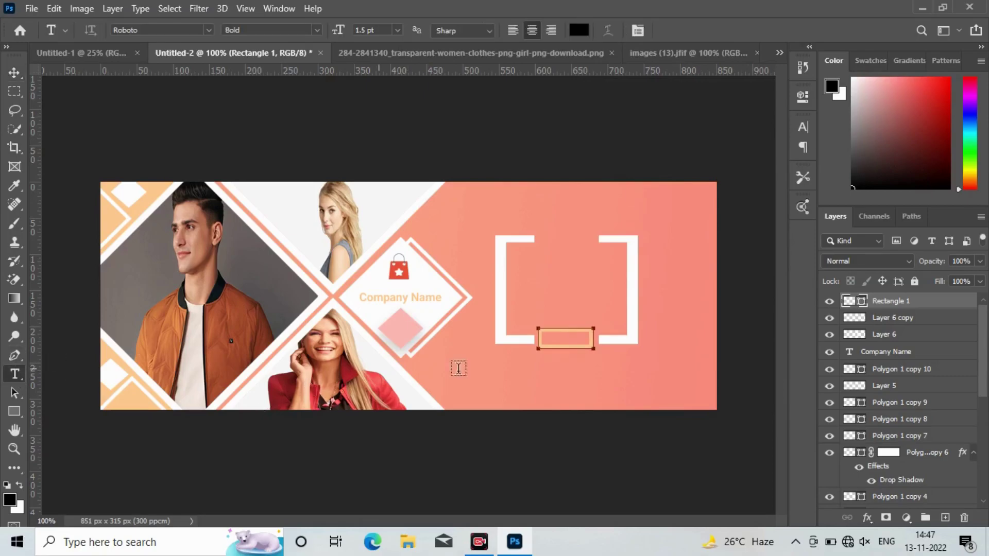
Step: Type 'Shop now' as a new text line below the brackets and select it
left_click(494, 376)
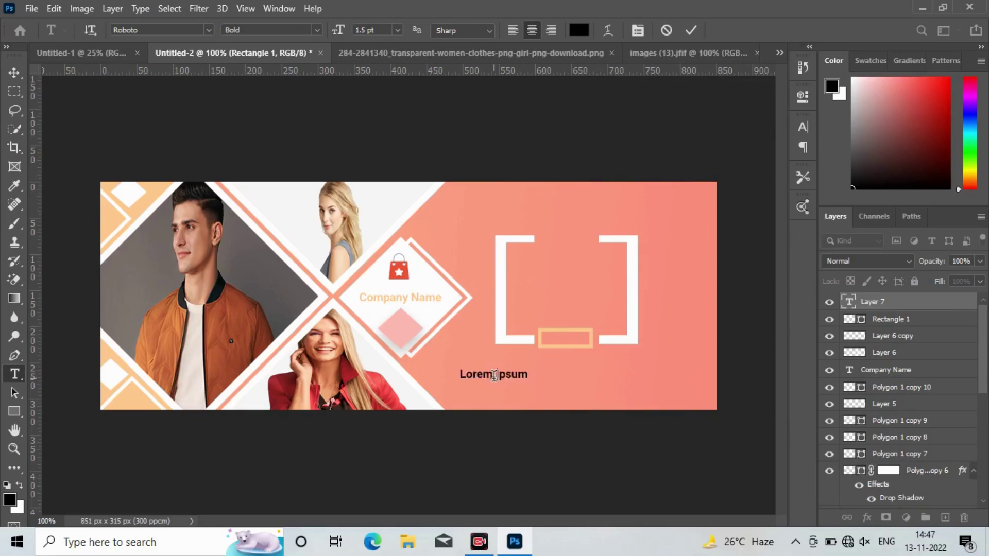
type("Shop n")
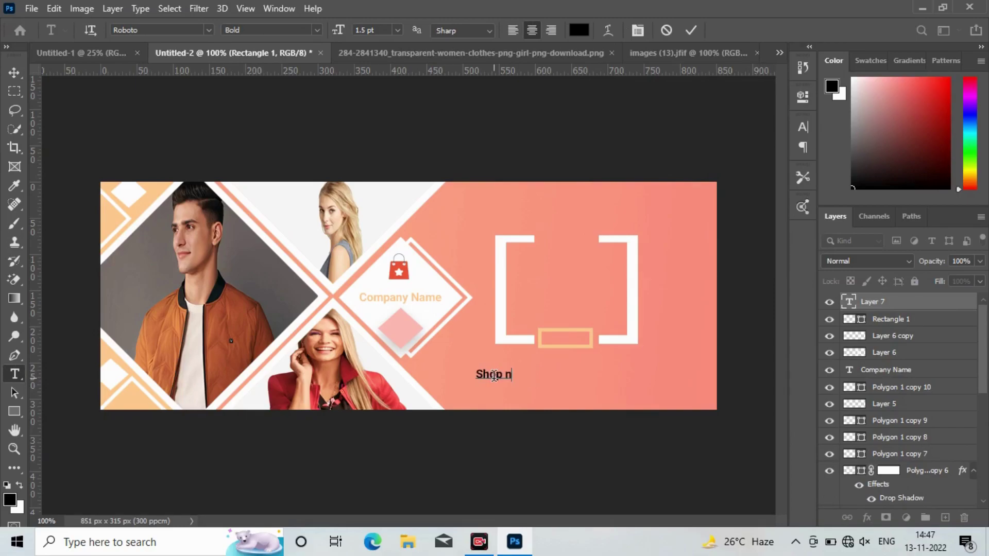
type("o")
type("w")
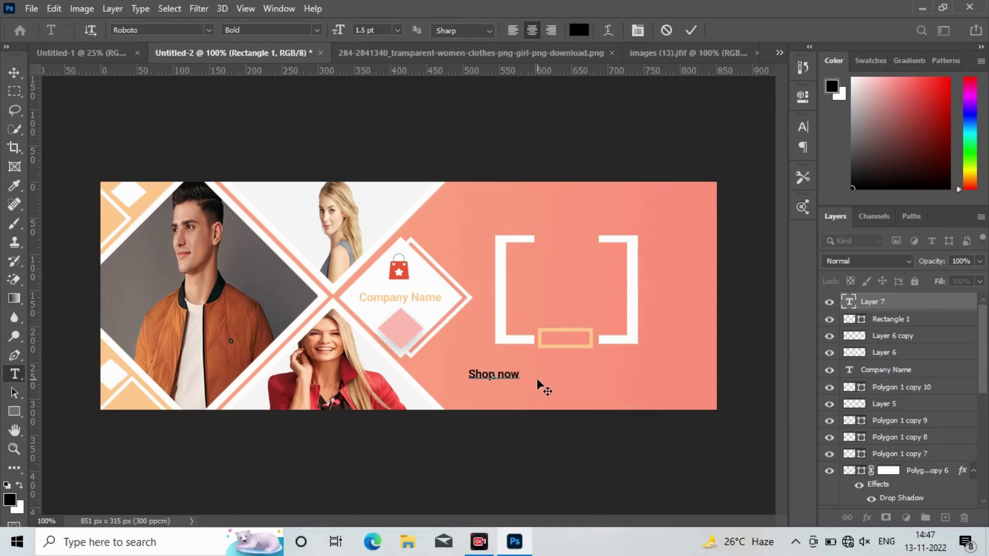
left_click_drag(519, 376, 416, 373)
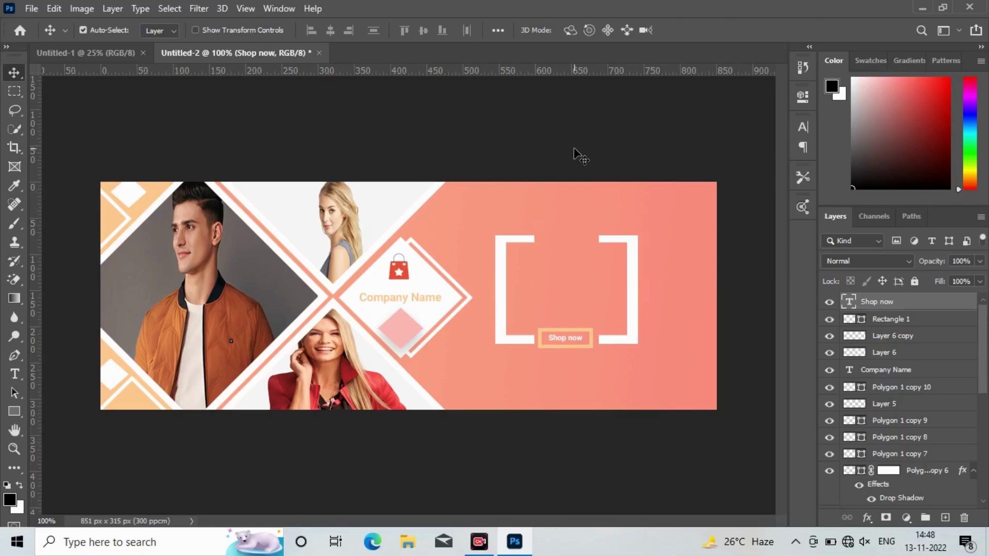
Step: Type 'MEGA SALE' inside the bracket frame and adjust its font size (6, then 4)
key("t")
left_click(556, 268)
type("MEGA SALE")
key("ctrl+a")
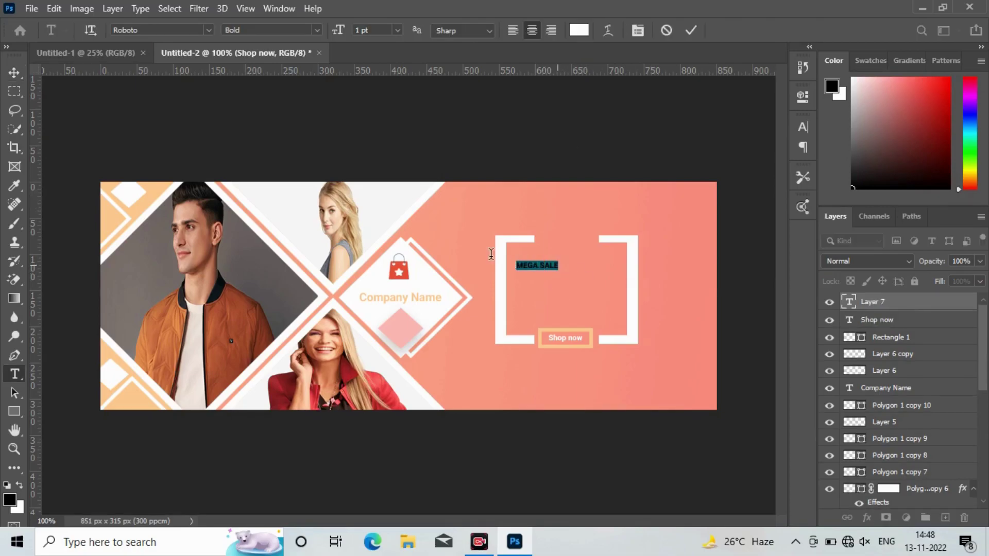
double_click(360, 29)
type("6")
key("Return")
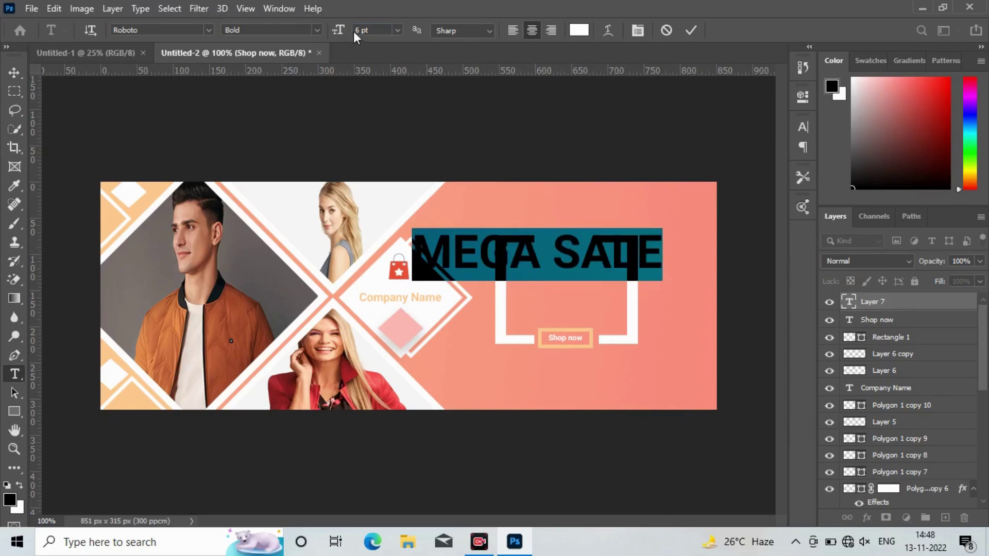
left_click_drag(345, 31, 342, 31)
type("4")
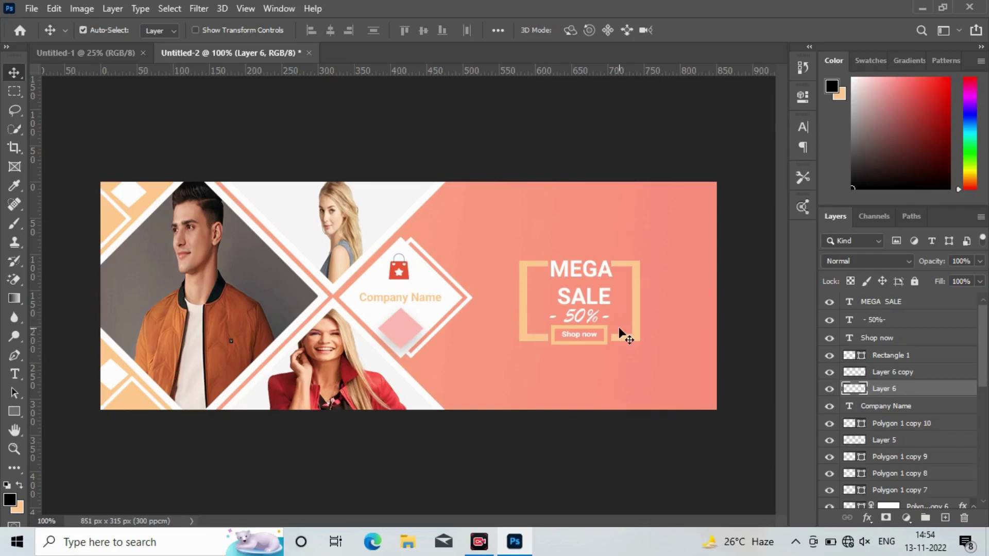
Step: Start a text line below the sale frame and draw a small ellipse dot beside it
left_click(14, 374)
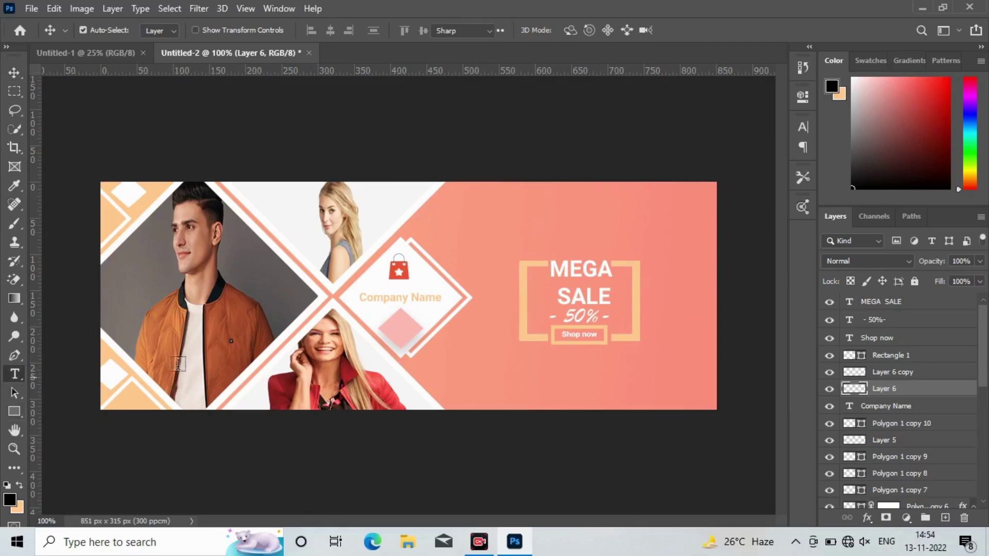
left_click(488, 367)
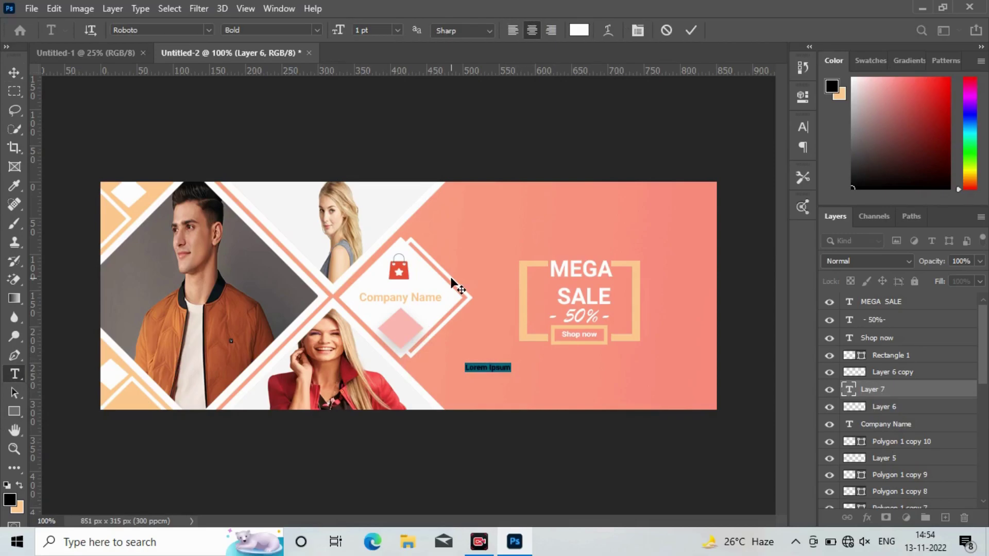
type("Contact us  -  008976537")
left_click(919, 304)
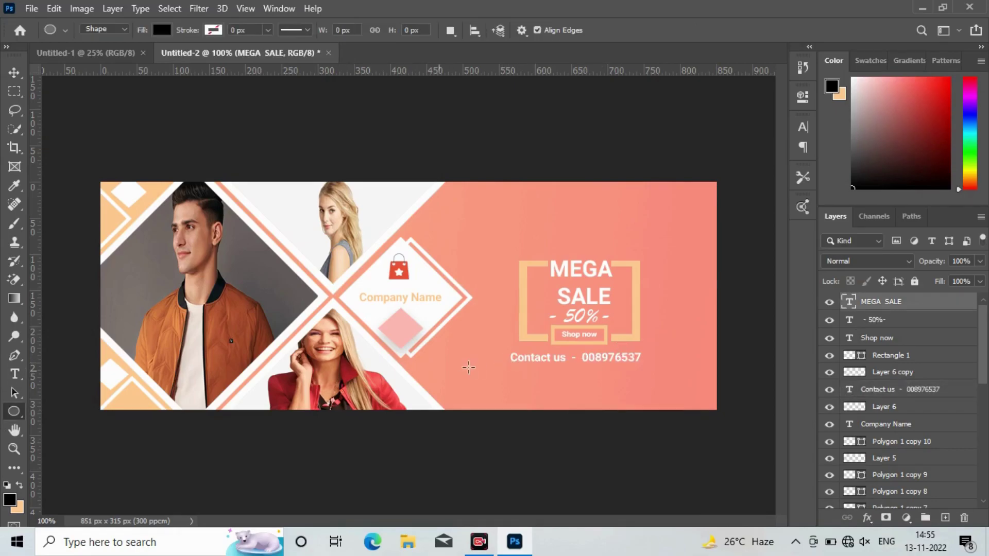
mouse_move(470, 366)
left_mouse_down()
mouse_move(485, 369)
mouse_move(515, 344)
left_mouse_up()
Step: Colour the small dot light orange and place it left of the sale bracket
key("ctrl+z")
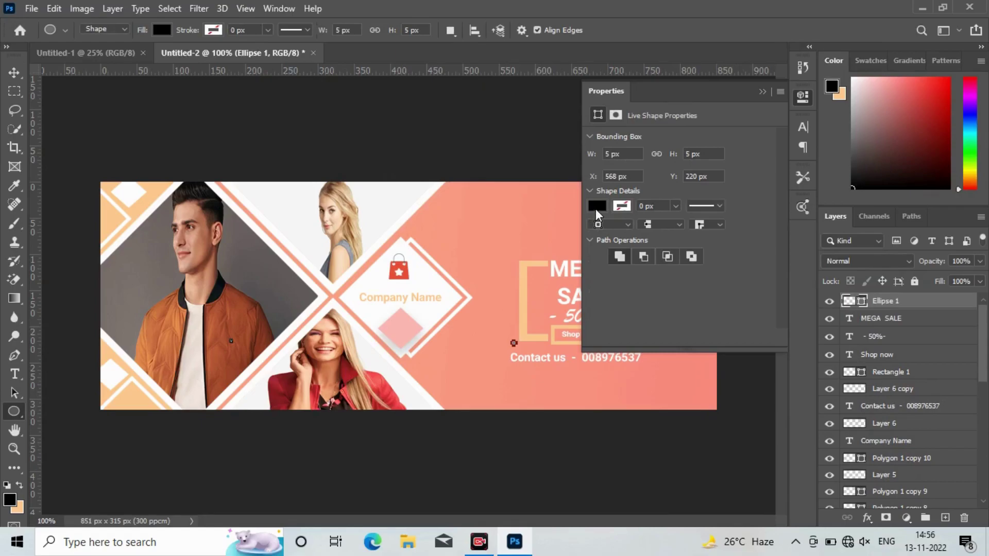
left_click(597, 206)
left_click(600, 283)
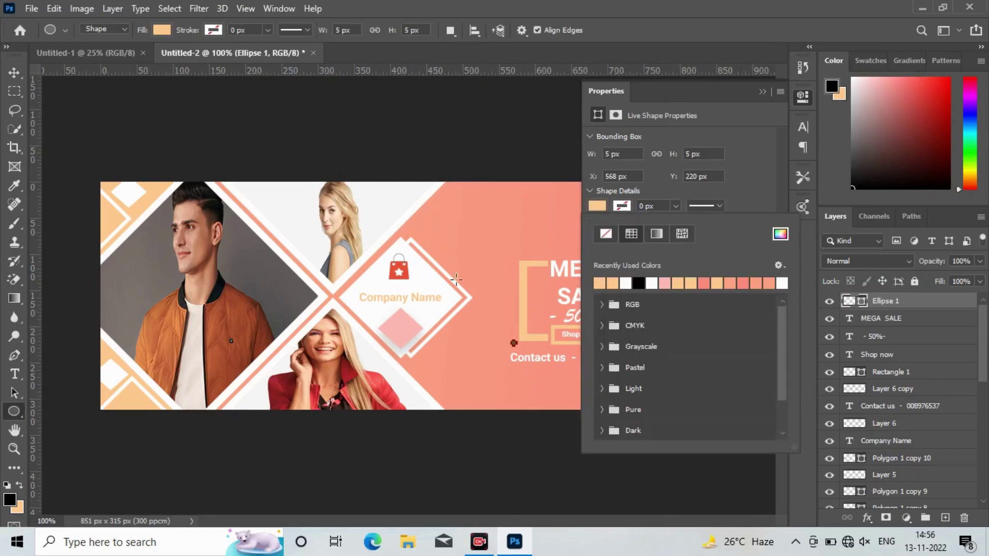
left_click(15, 71)
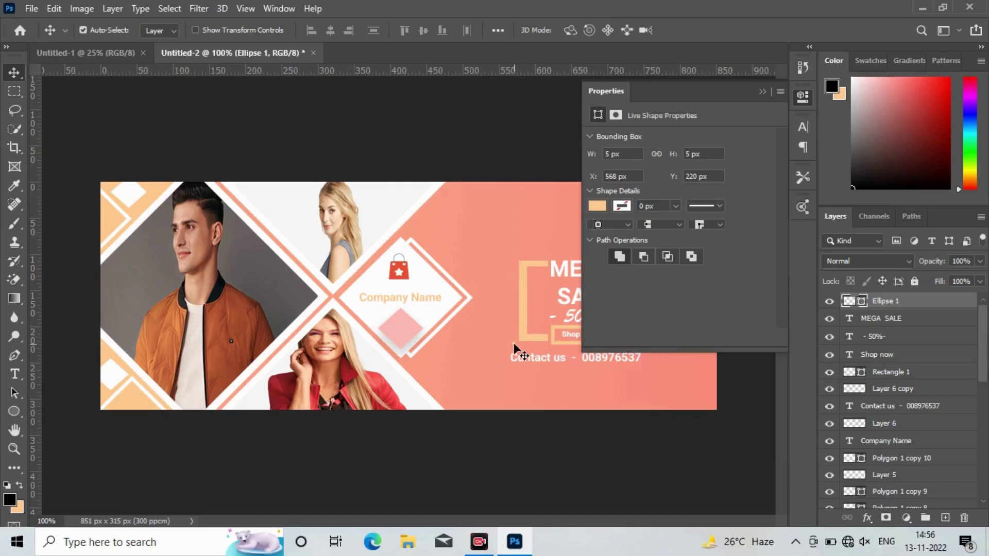
left_click_drag(514, 342, 503, 333)
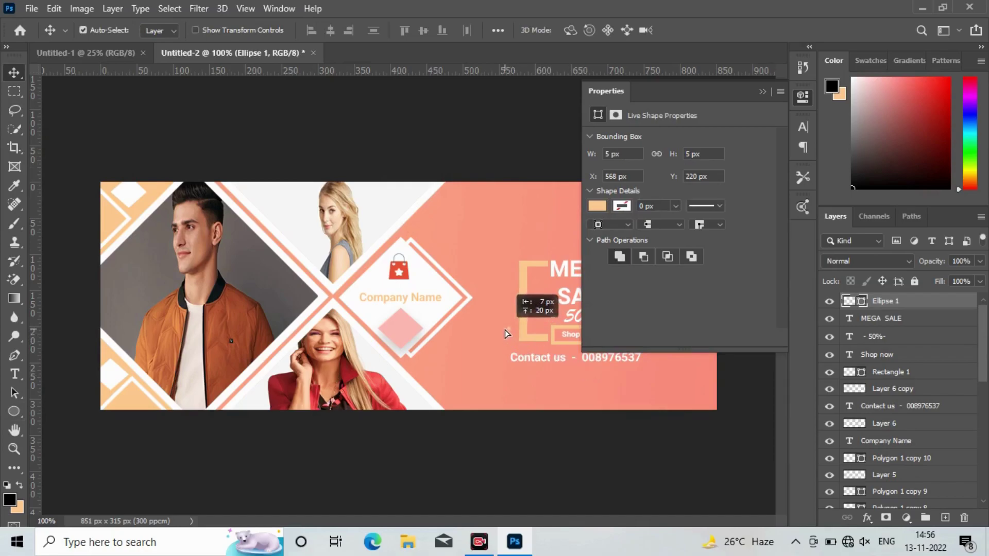
left_click_drag(503, 333, 499, 325)
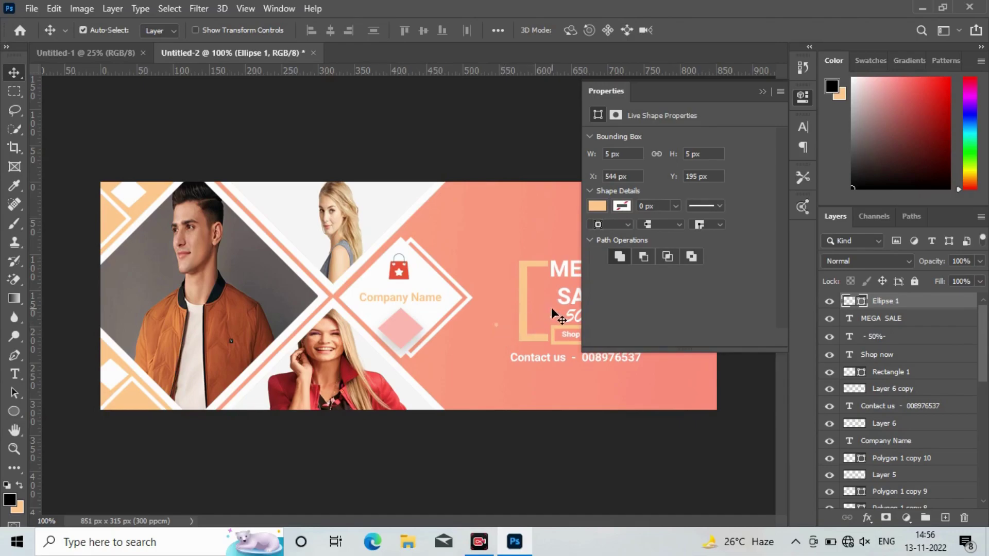
Step: Duplicate the dot into a horizontal row and group the dot layers
key("alt+shift+Right")
key("alt+shift+Right")
key("alt+shift+Right")
key("alt+shift+Right")
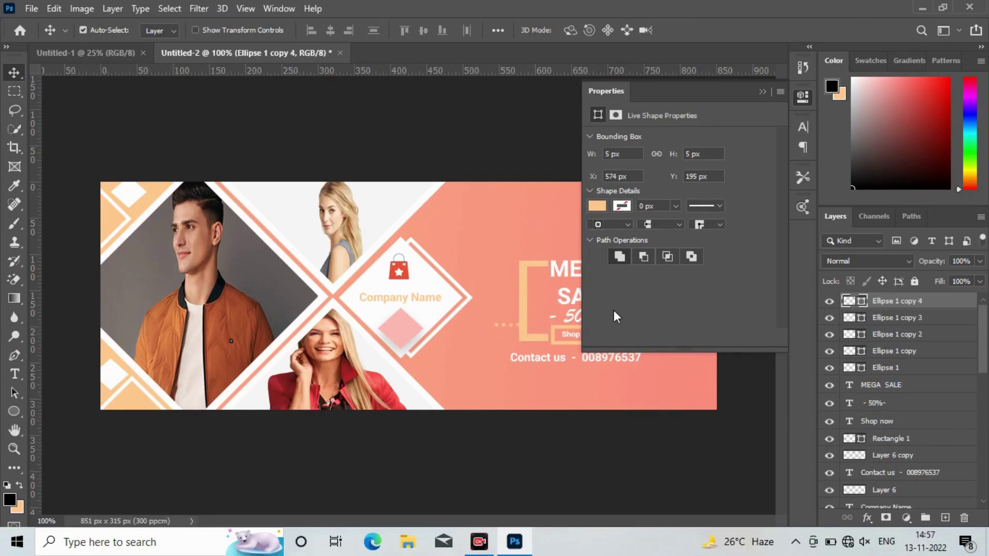
key("ctrl")
key("ctrl+j")
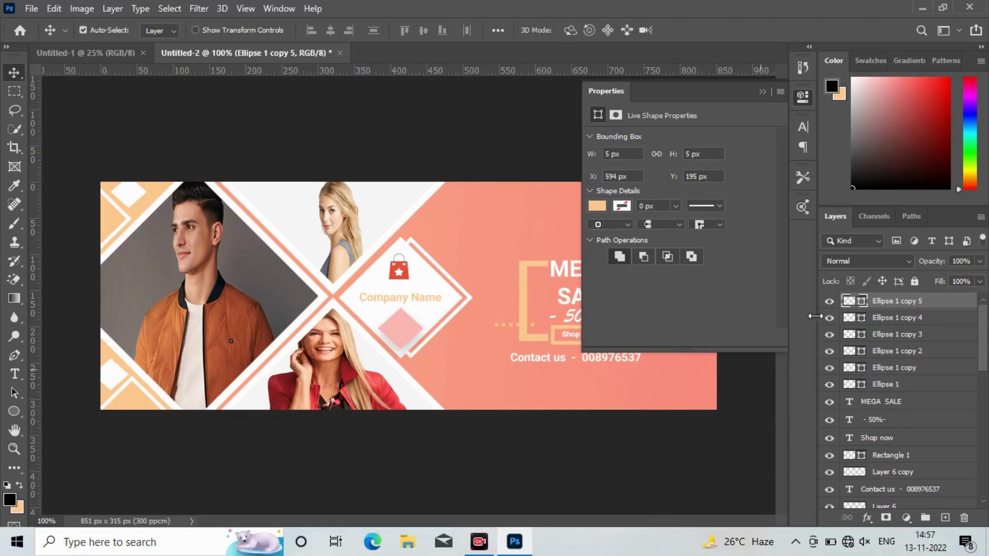
left_click(939, 386, "shift")
key("ctrl+g")
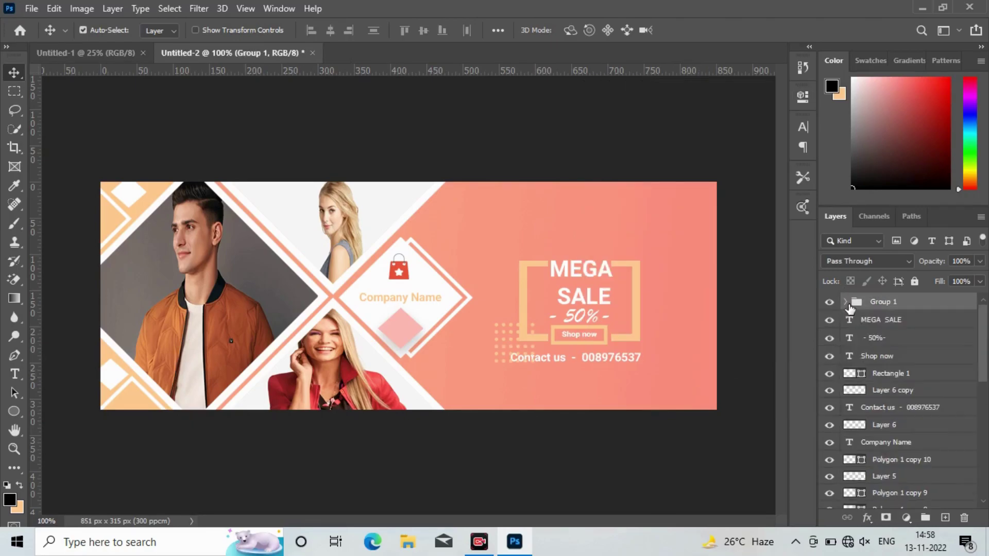
Step: Duplicate the dot group and copy the new row's dots to extend the grid
key("ctrl")
key("ctrl+j")
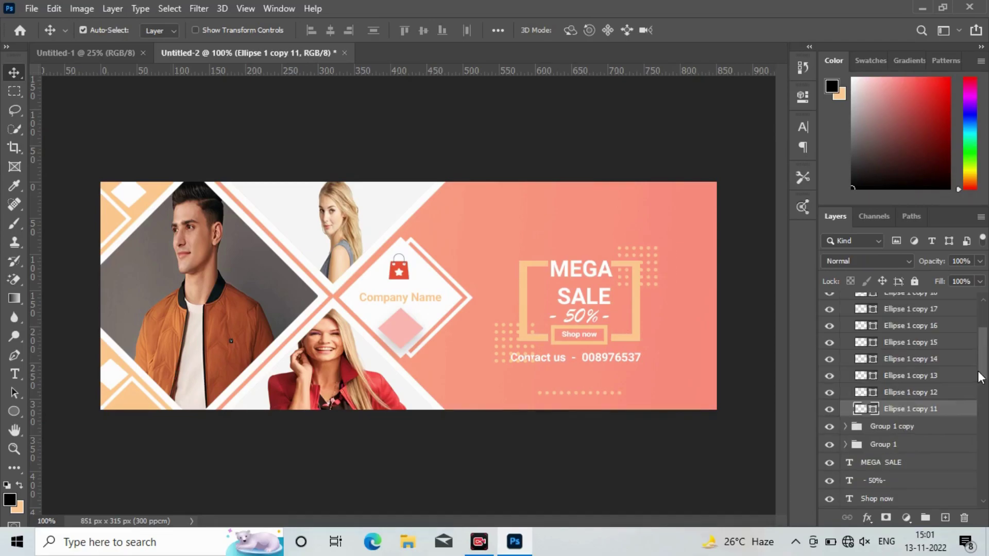
left_click_drag(982, 375, 982, 331)
left_click(933, 324, "shift")
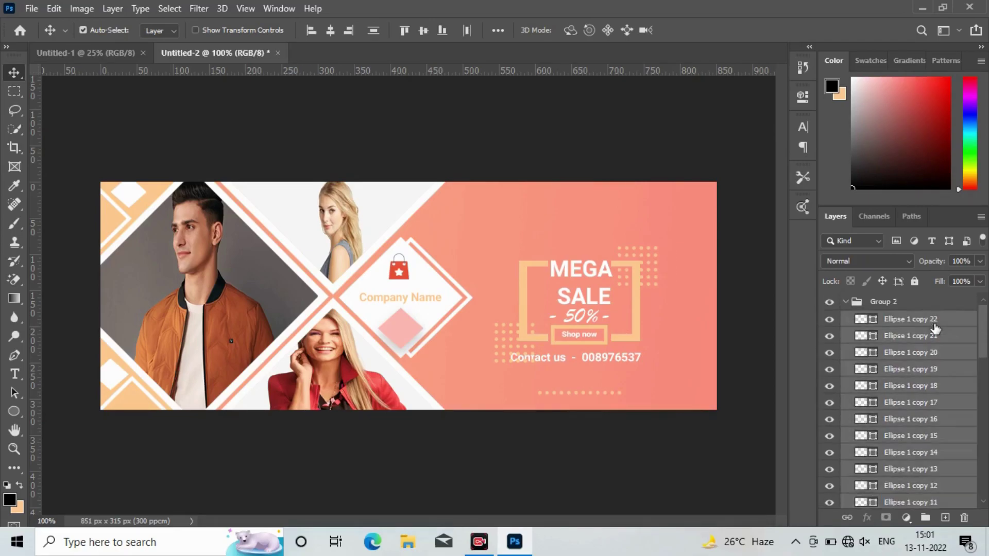
key("ctrl+j")
Step: Copy the white rectangle, move it near the banner top and rotate it about 49°
left_click(845, 302)
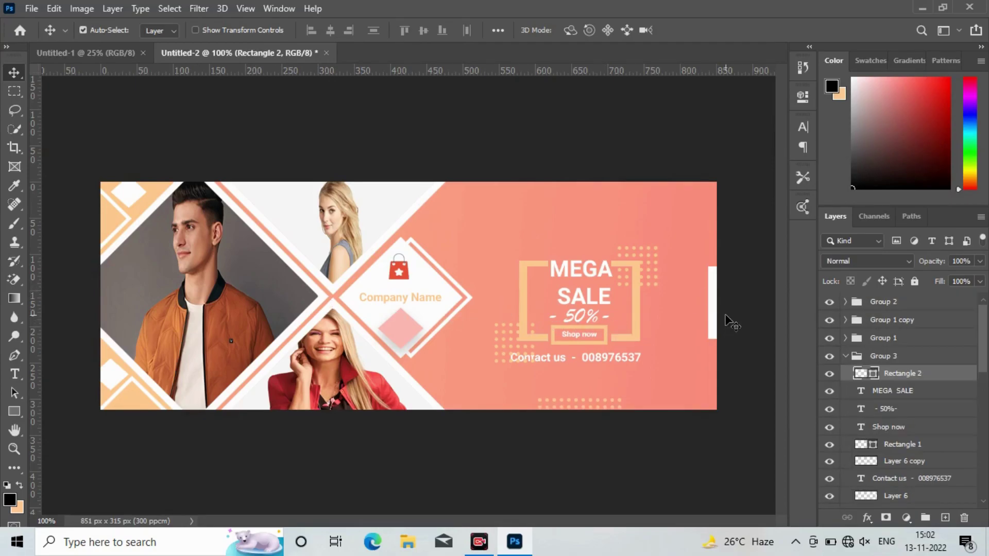
key("ctrl")
key("ctrl+j")
left_click_drag(711, 298, 477, 209)
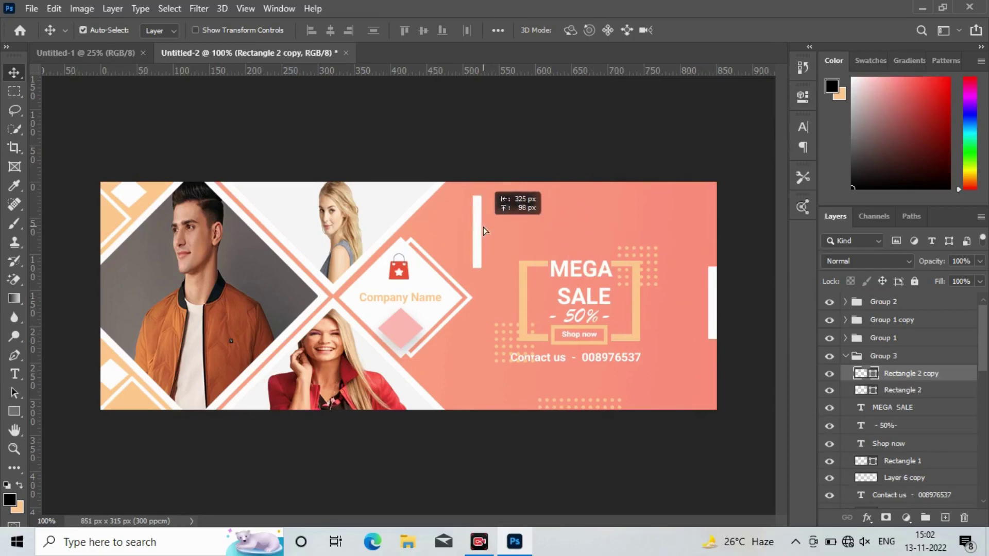
key("ctrl+t")
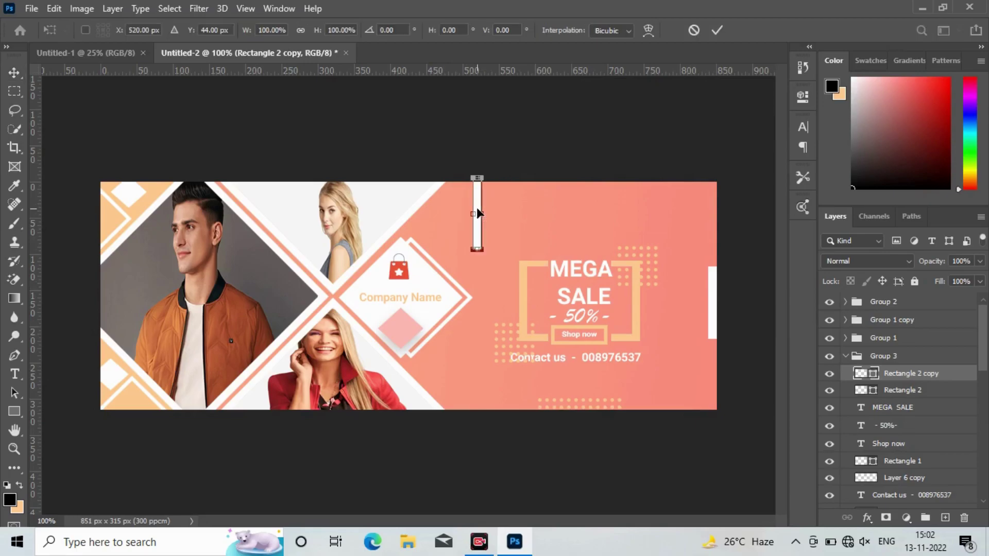
mouse_move(491, 168)
left_mouse_down()
mouse_move(520, 193)
mouse_move(496, 205)
mouse_move(487, 198)
left_mouse_up()
key("Return")
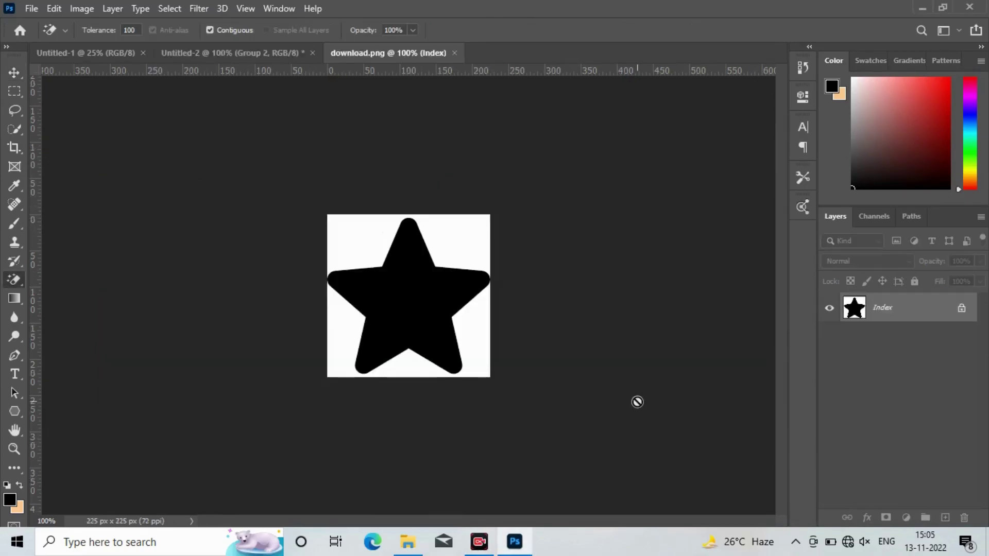
Step: Paste the black star from download.png into the banner near the sale box
key("ctrl+a")
left_click(121, 51)
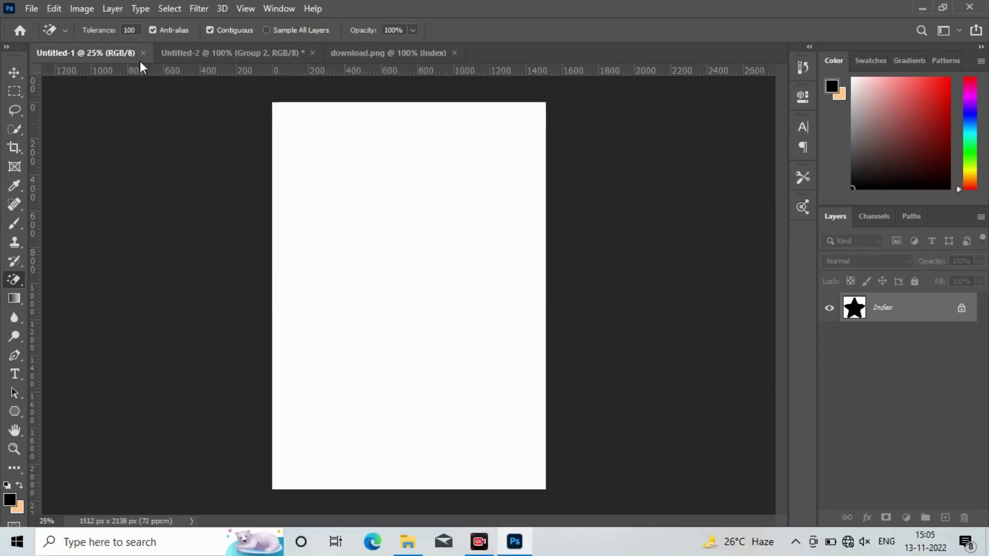
left_click(209, 62)
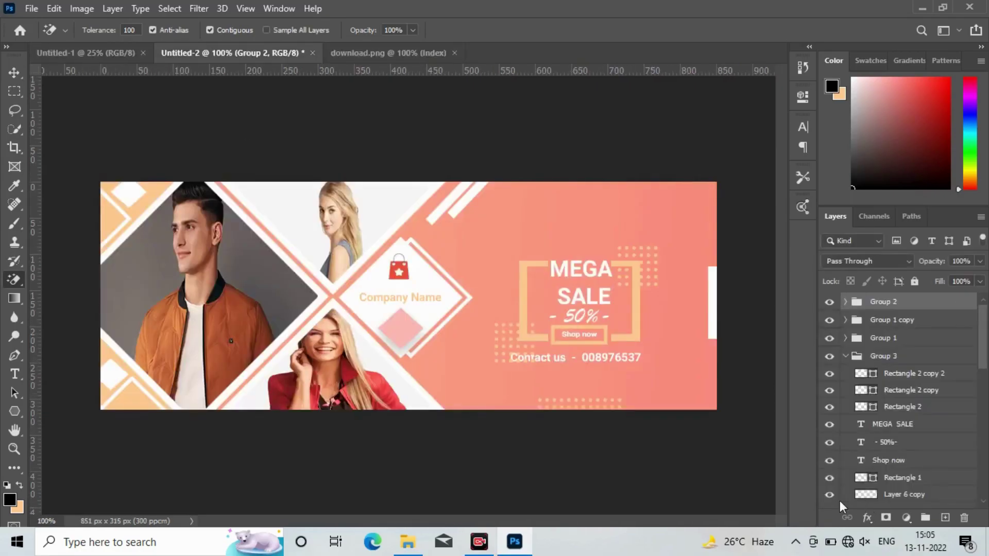
key("ctrl+v")
key("v")
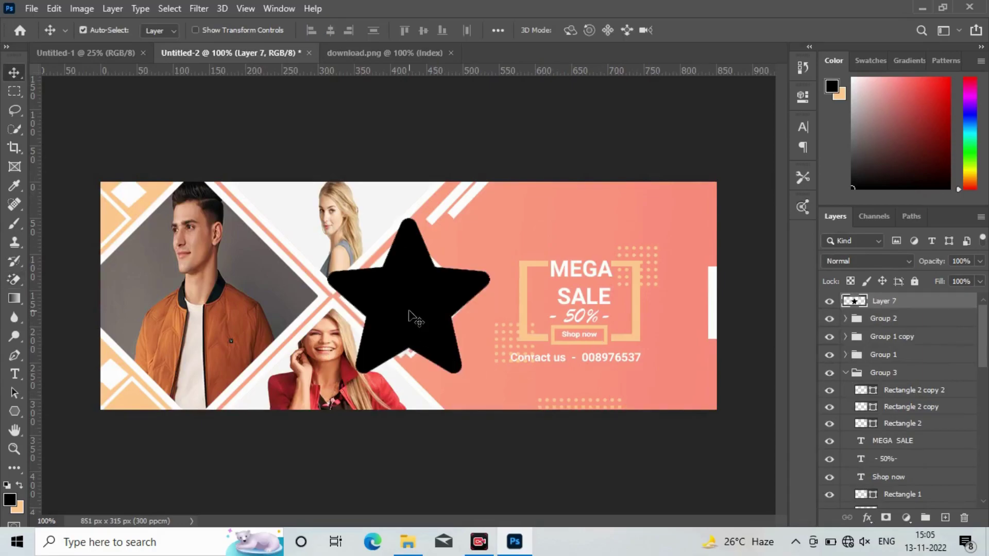
mouse_move(414, 314)
left_mouse_down()
mouse_move(591, 256)
mouse_move(576, 297)
left_mouse_up()
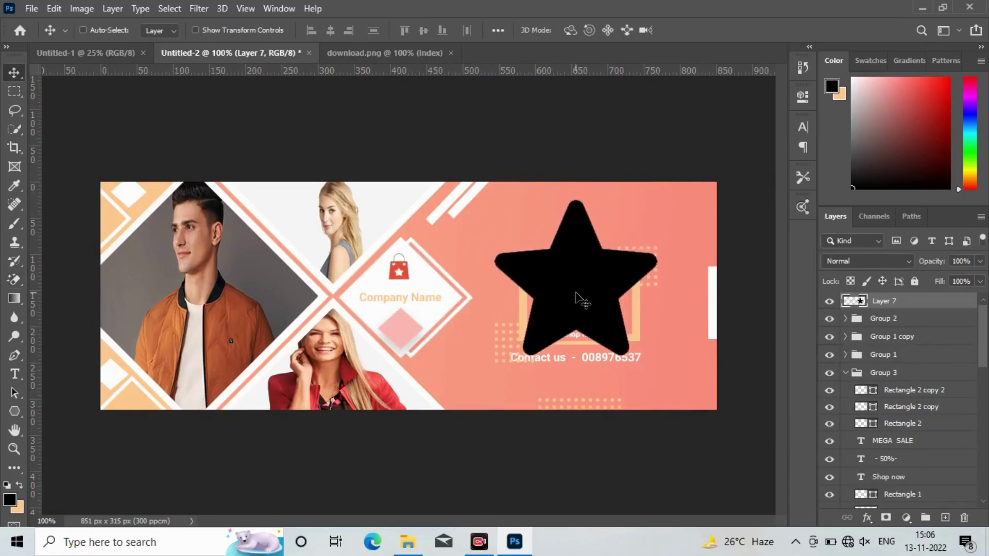
Step: Shrink the star and copy it into a row of three above MEGA SALE
key("ctrl+t")
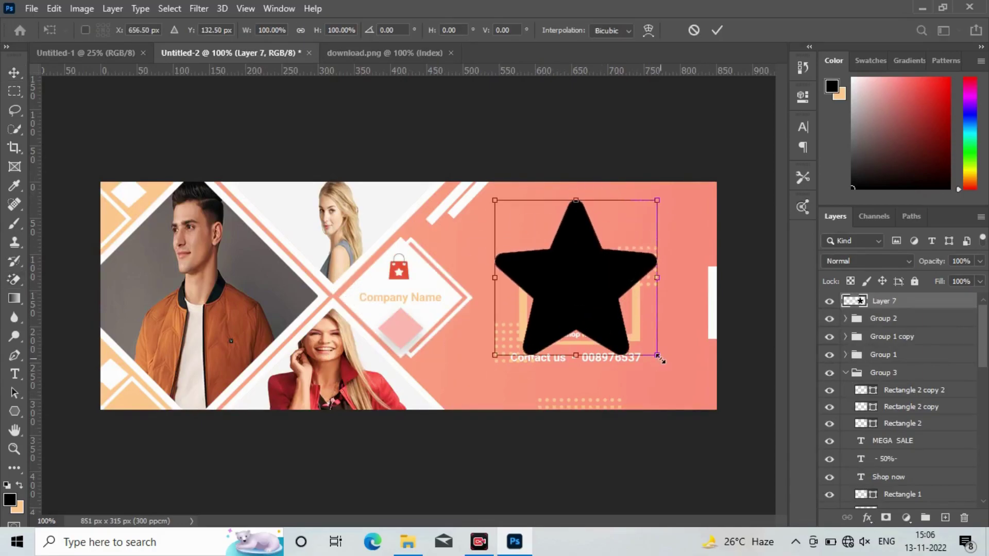
left_click_drag(661, 361, 565, 253)
key("Return")
left_click_drag(554, 248, 573, 240, "alt")
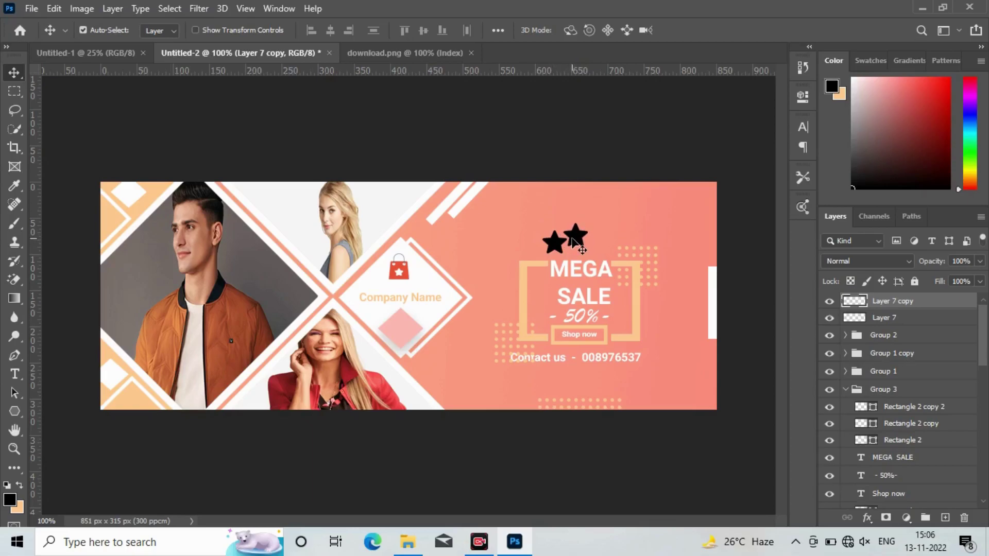
key("ctrl+j")
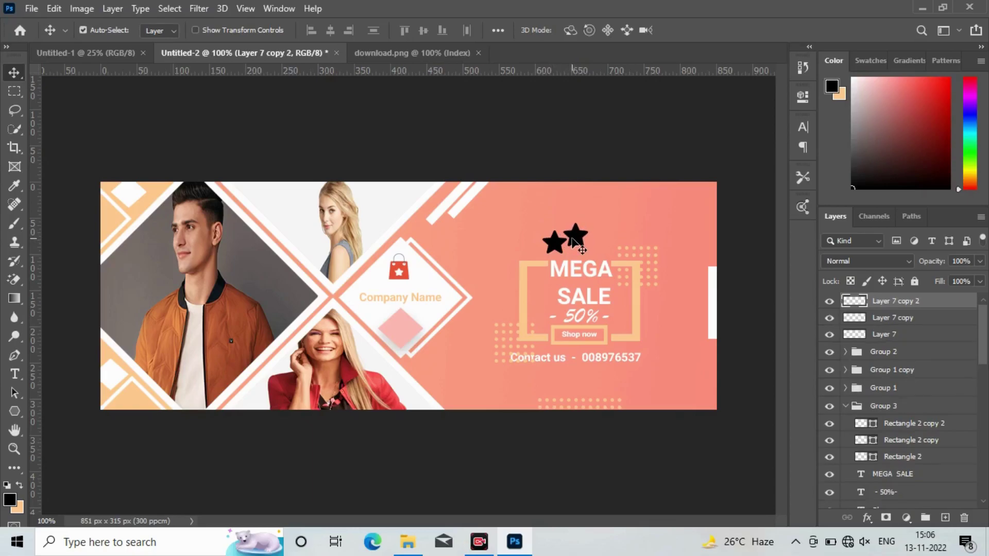
left_click_drag(585, 245, 592, 249)
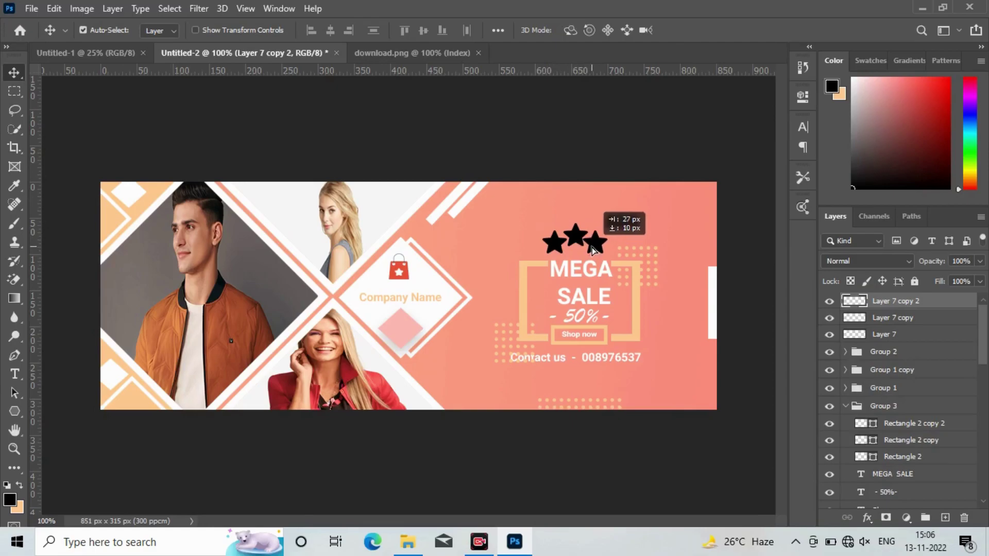
left_click_drag(591, 248, 592, 247)
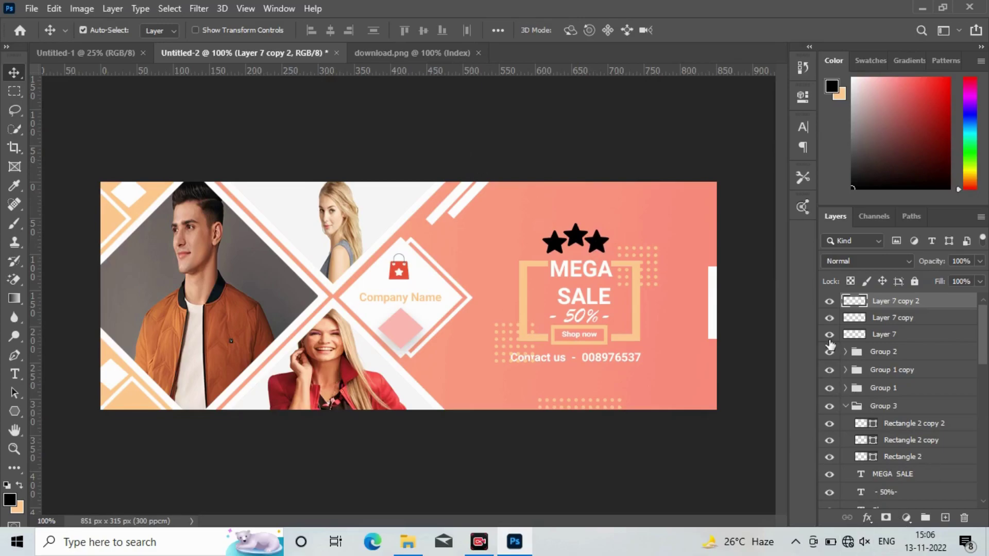
Step: Nudge the three stars right to centre them and recolour them a yellowish peach
left_click(893, 334, "shift")
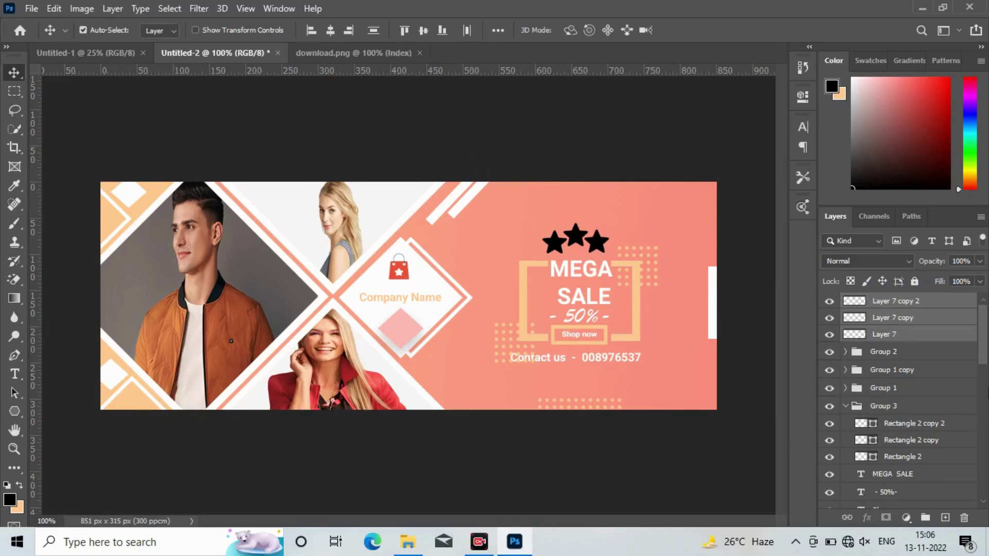
key("Right")
key("Right")
key("Right")
key("Right")
key("Right")
key("Right")
key("Right")
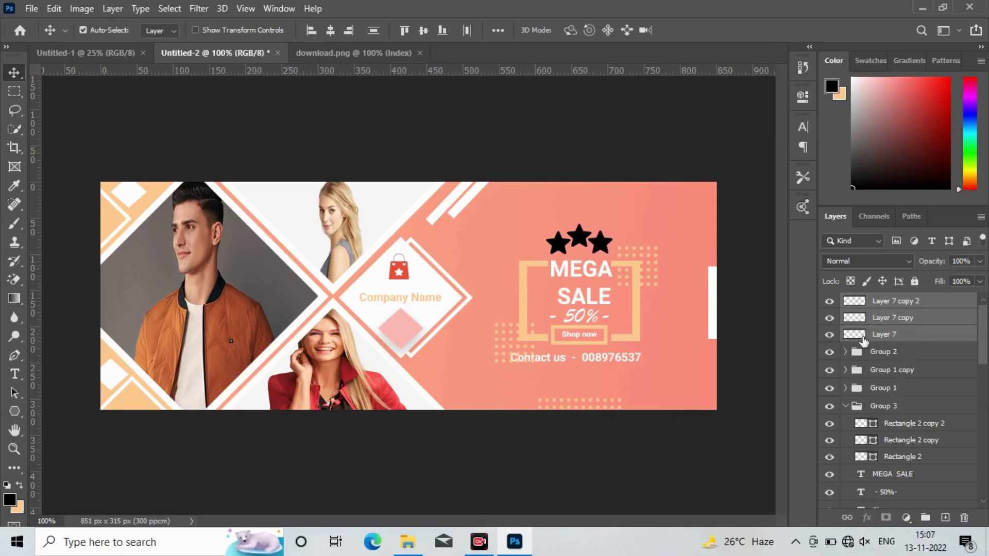
left_click(861, 336)
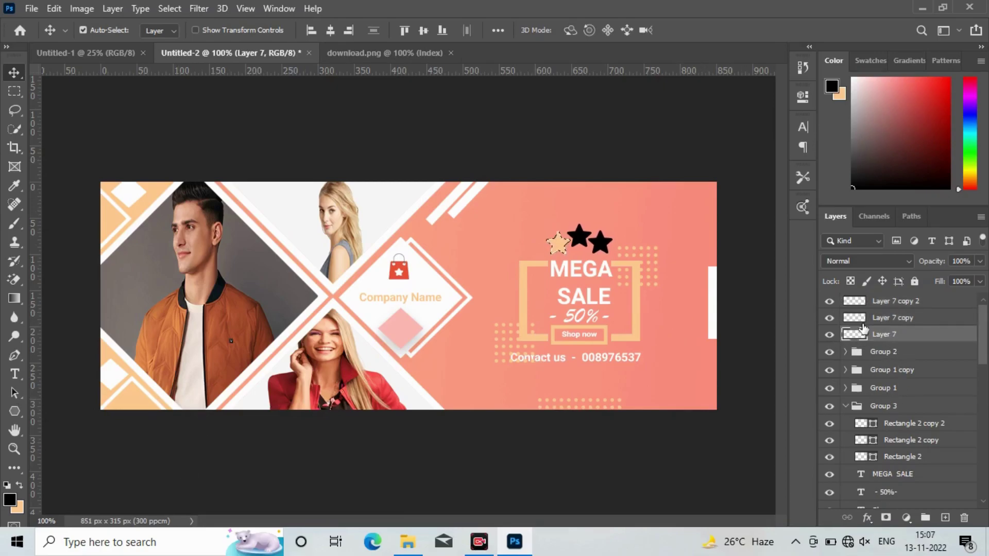
left_click(16, 509)
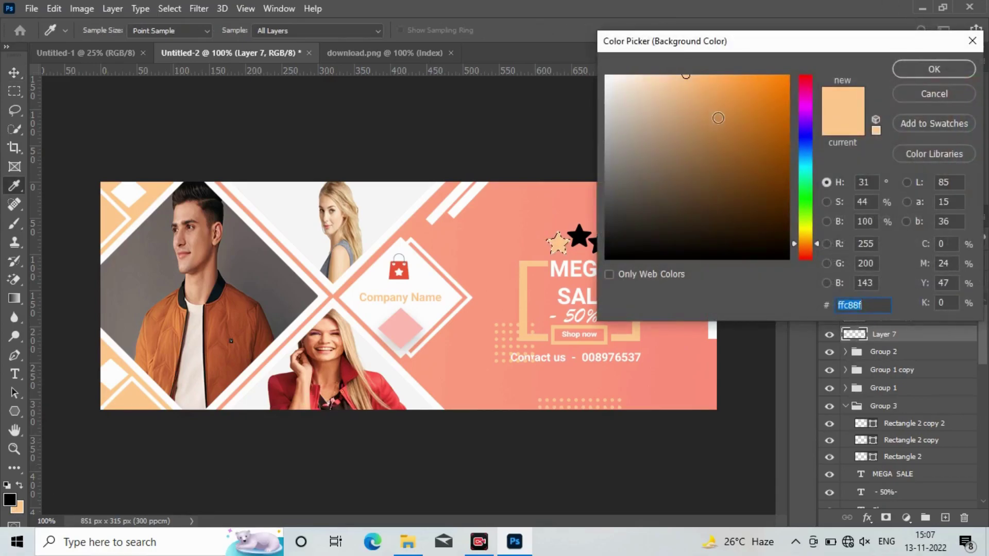
left_click(805, 239)
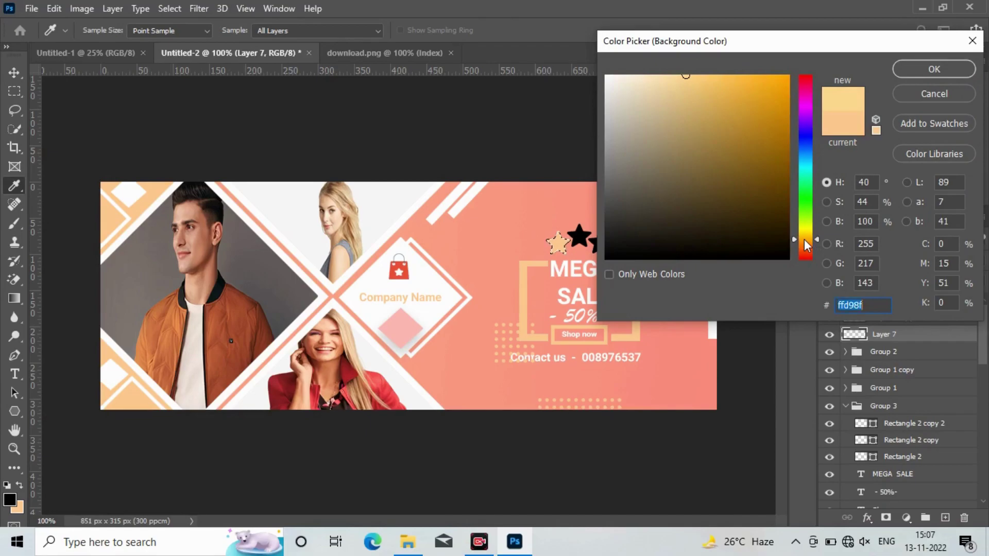
left_click_drag(804, 237, 804, 233)
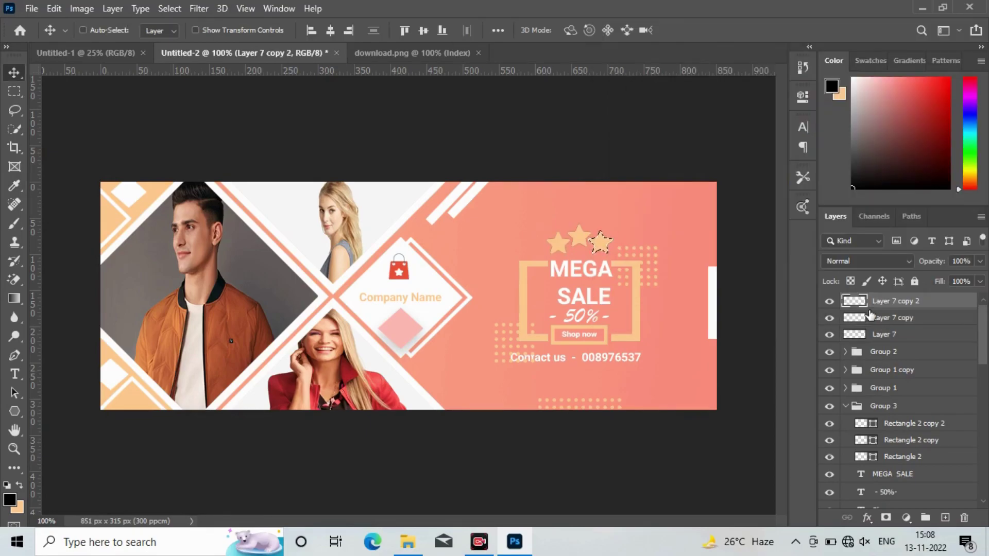
key("ctrl+d")
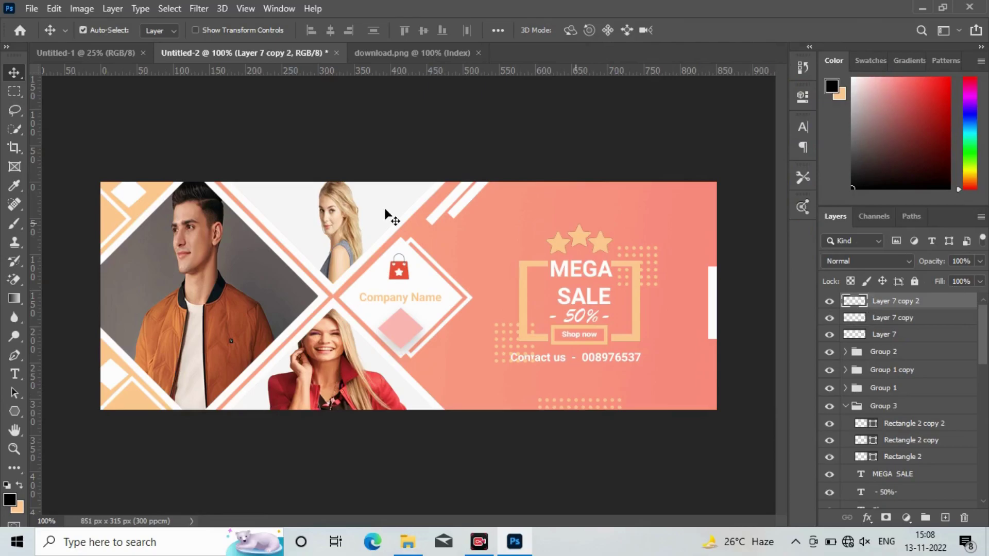